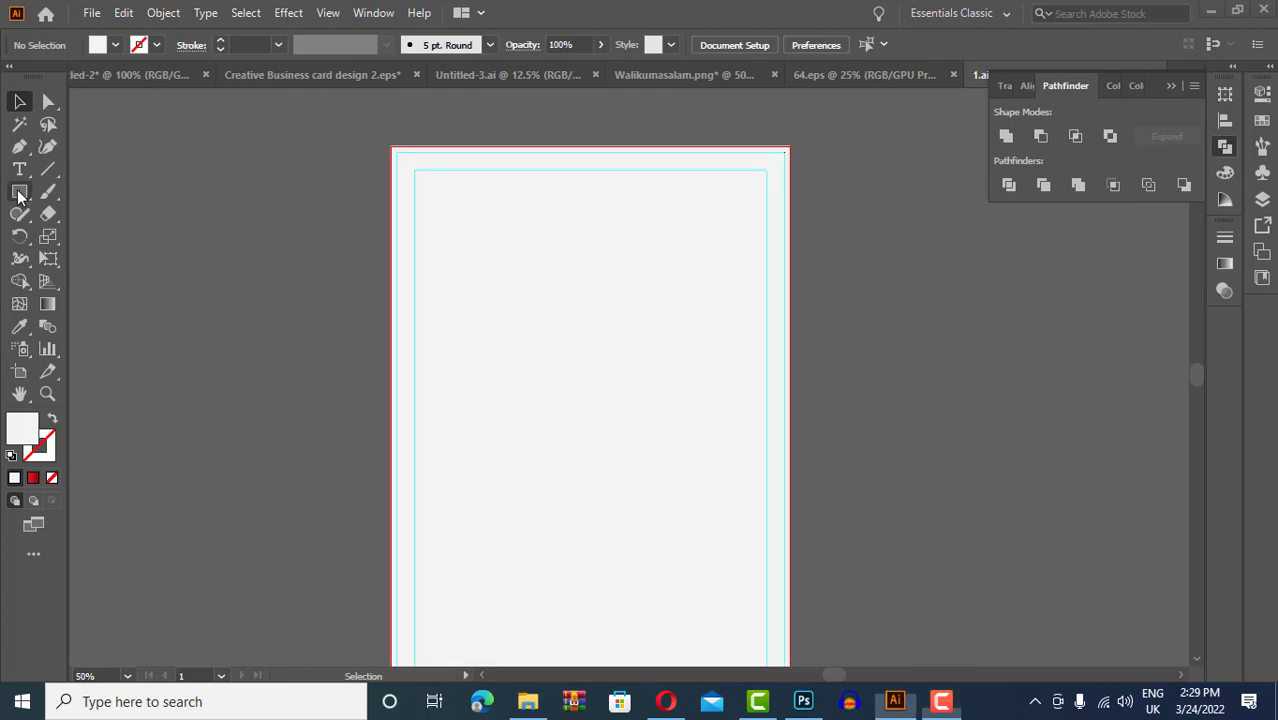
Draw an unfilled circle with a 0.25 pt outline left of the page
click(19, 191)
drag(58, 174, 334, 448)
click(115, 44)
click(22, 101)
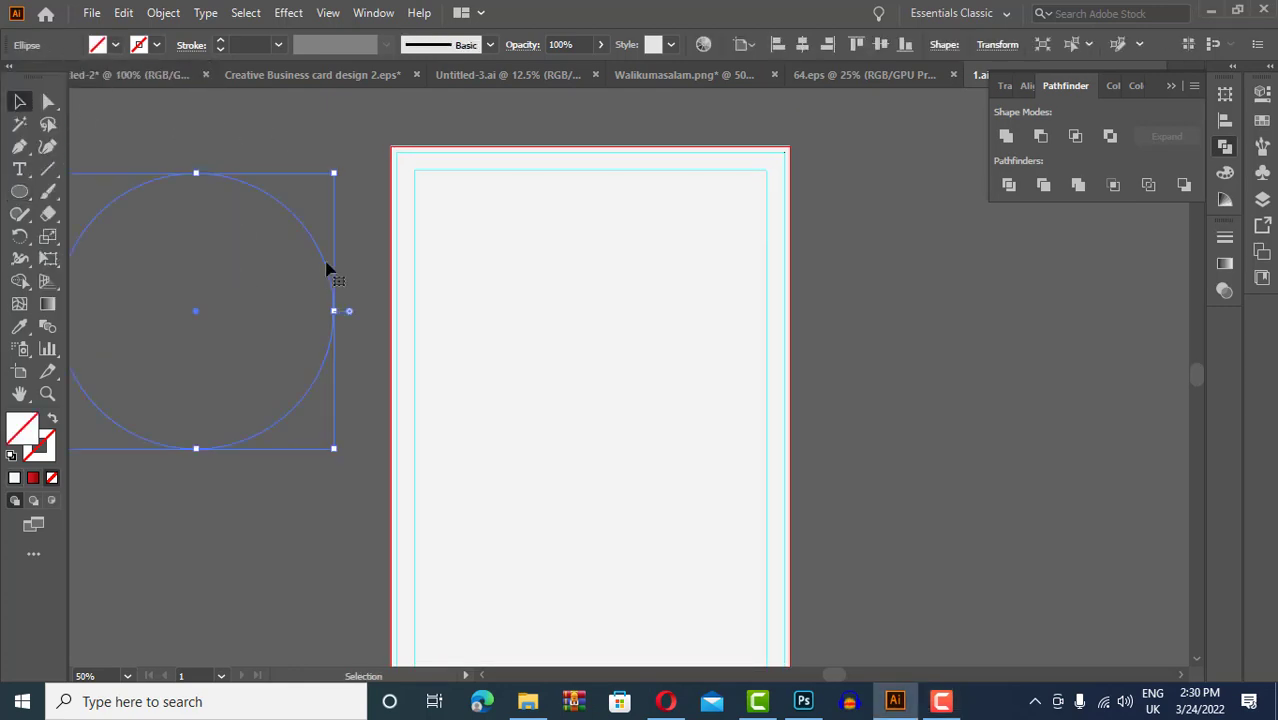
key(ctrl+z)
key(ctrl+z)
key(ctrl+shift+z)
key(ctrl+shift+z)
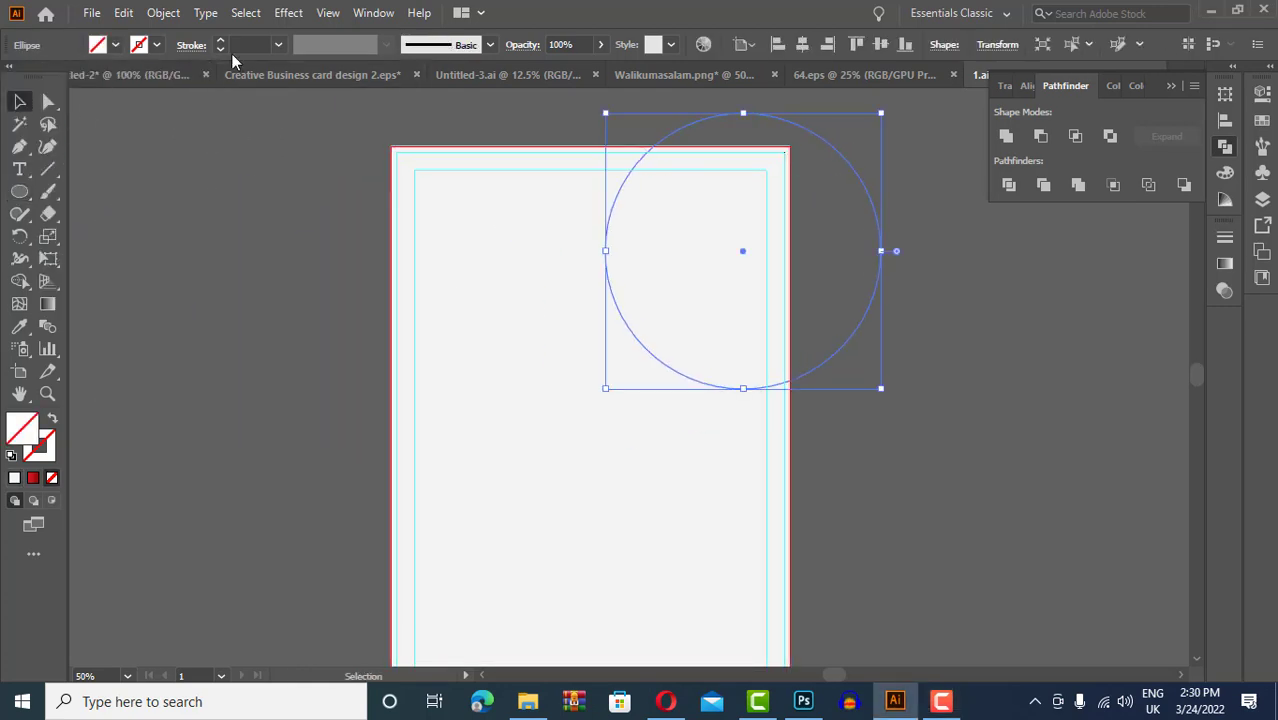
click(948, 377)
Draw another circle and position the left circle over the page's left edge
drag(289, 361, 300, 378)
key(v)
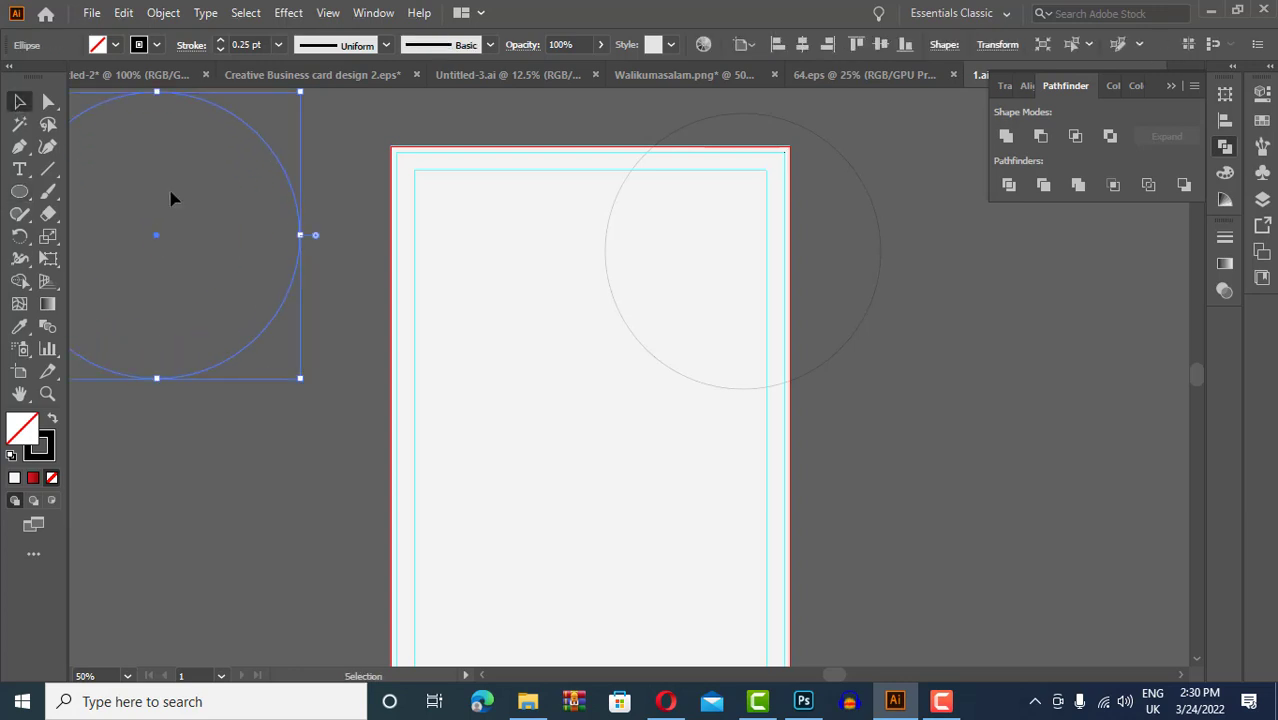
drag(290, 295, 557, 310)
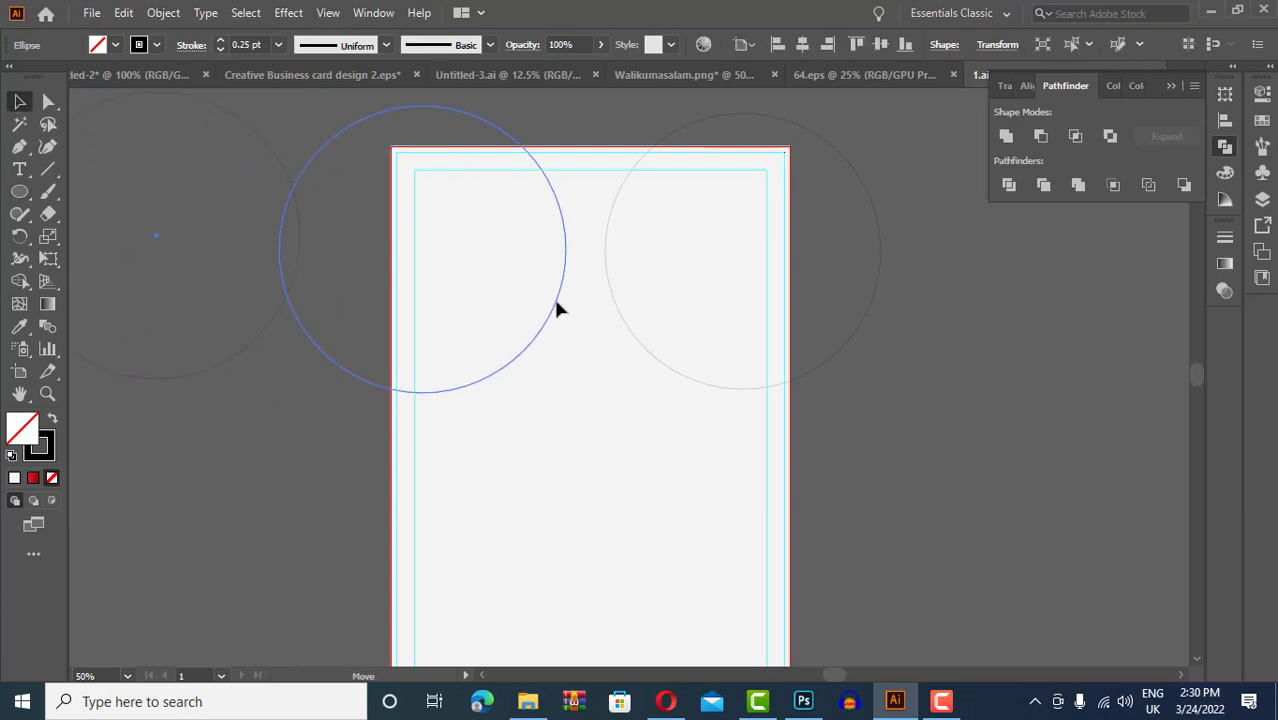
click(666, 701)
click(666, 701)
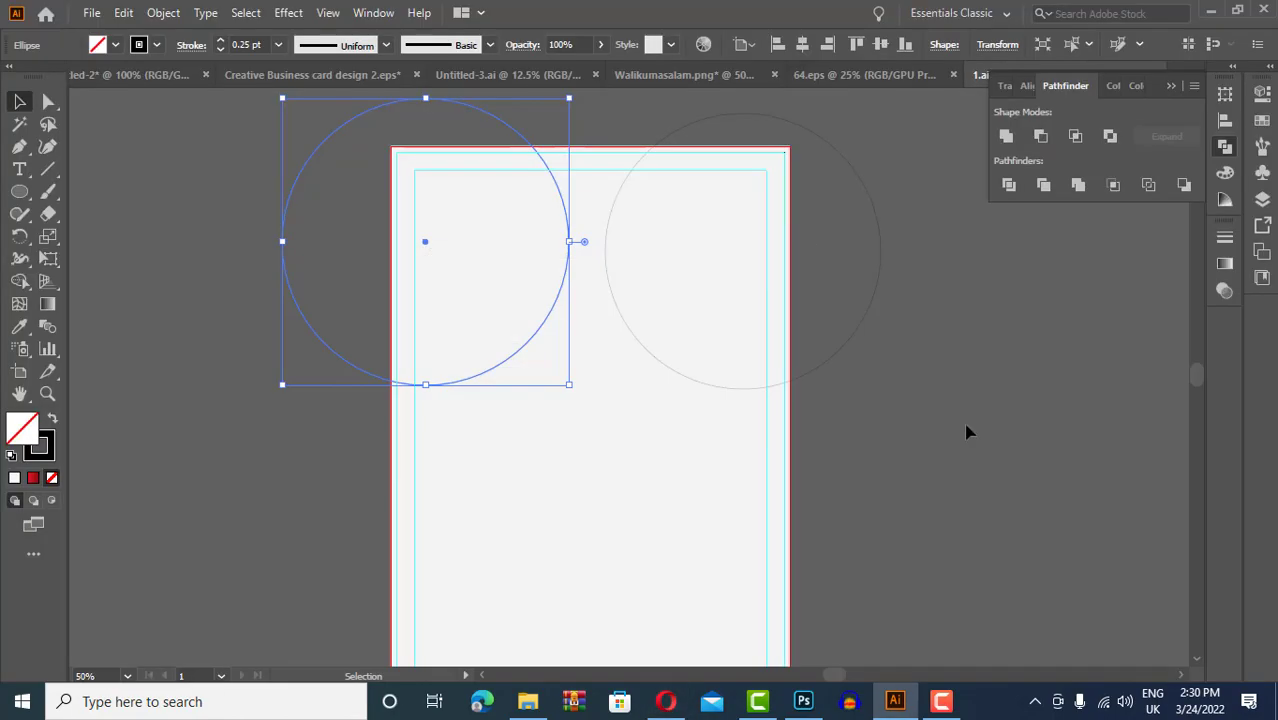
click(380, 388)
drag(361, 479, 395, 489)
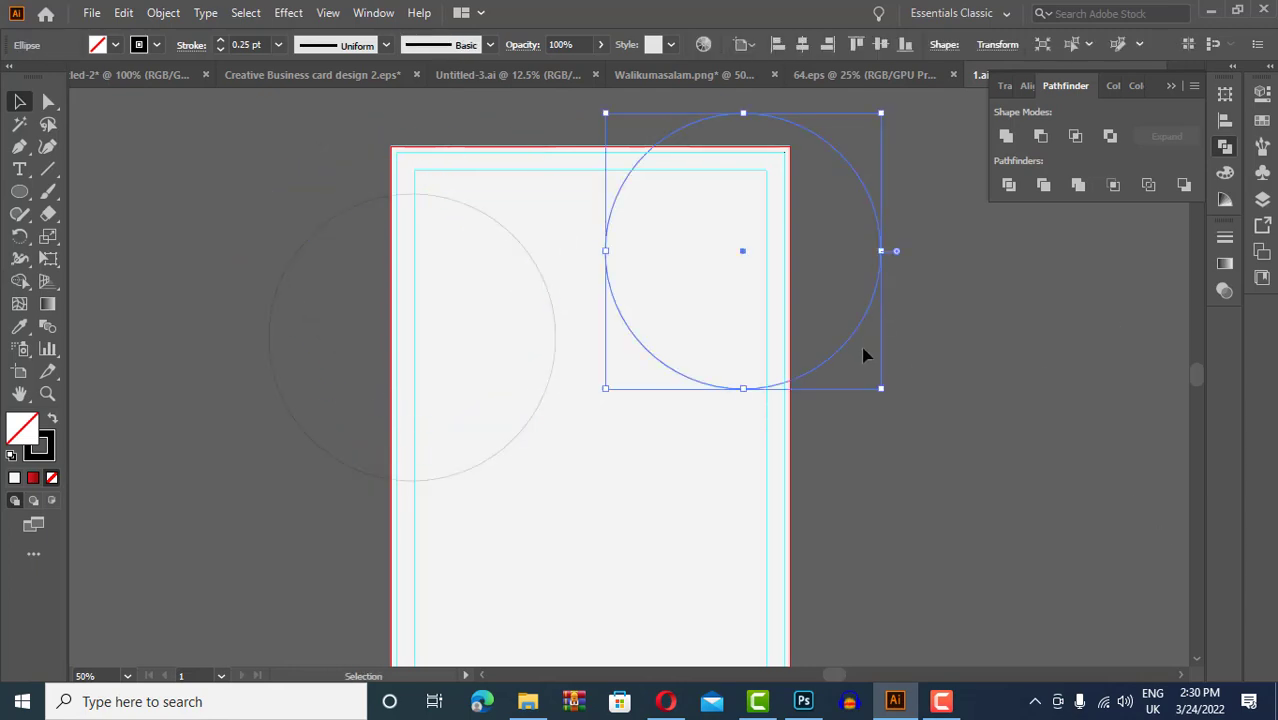
Arrange two circles so they overlap near the top-right of the page
drag(865, 351, 973, 372)
drag(919, 409, 740, 426)
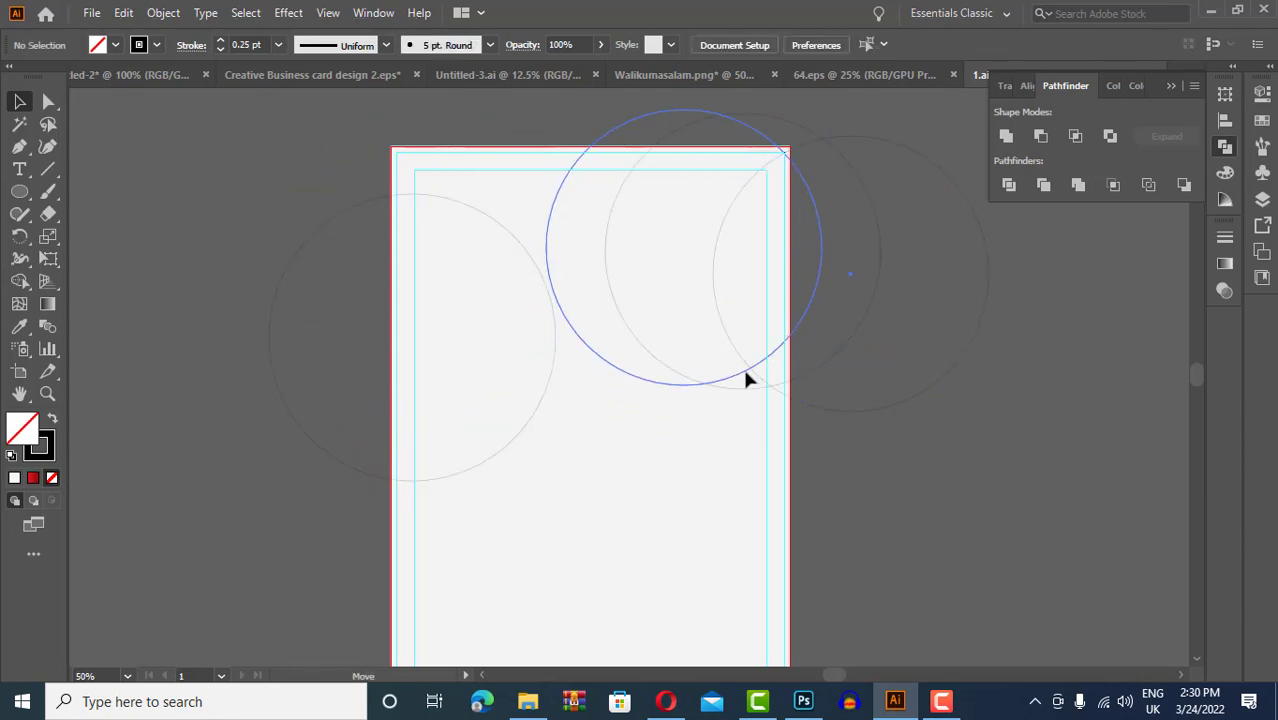
drag(727, 339, 753, 337)
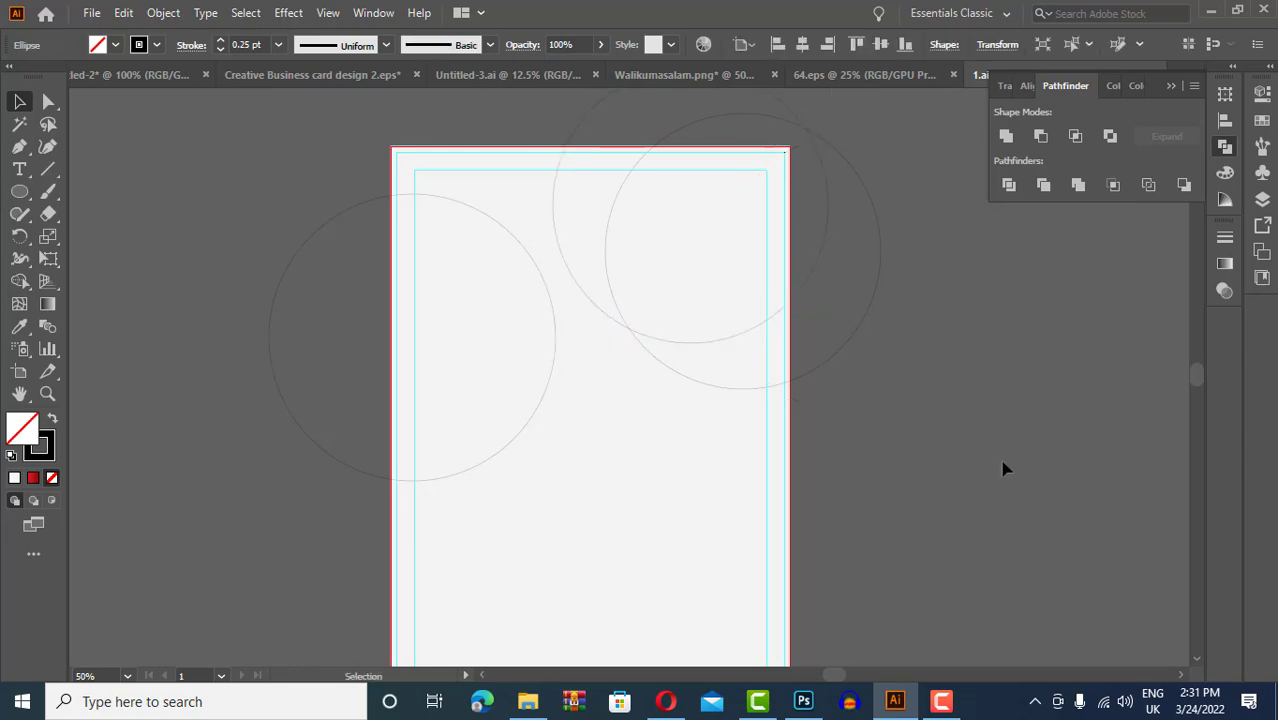
click(1066, 342)
scroll(1066, 342, up, 1)
click(667, 702)
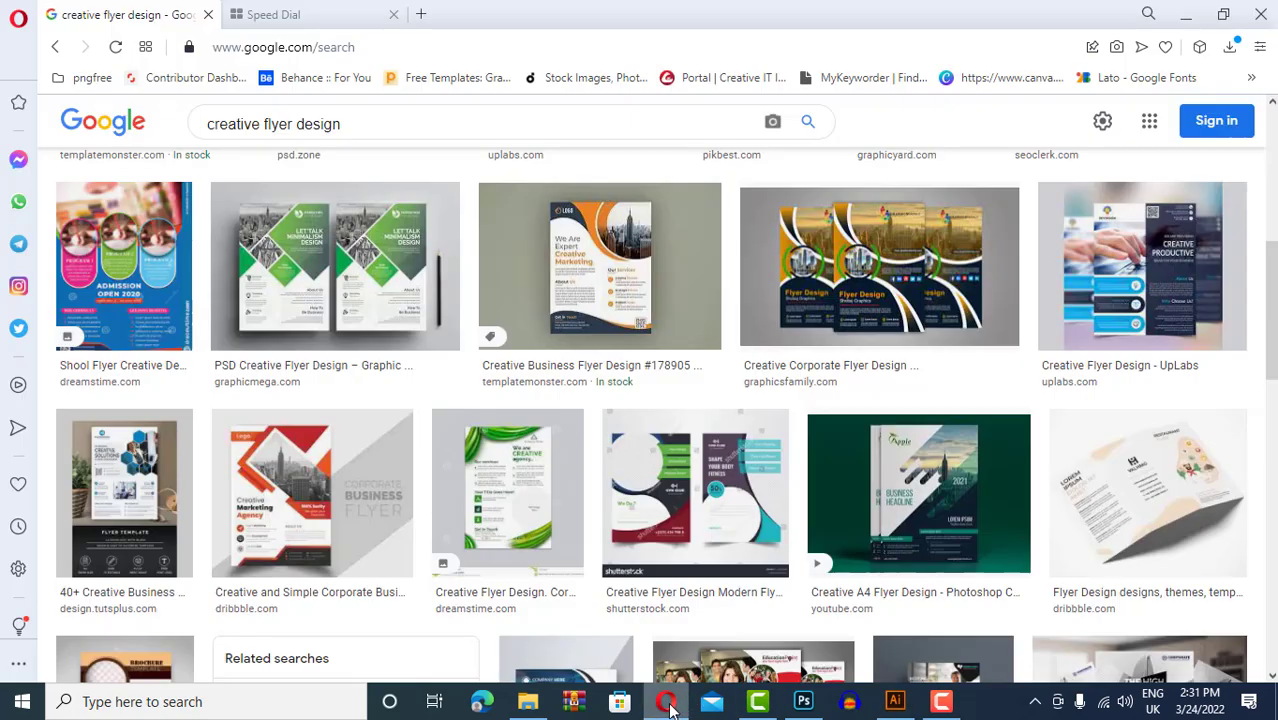
click(670, 704)
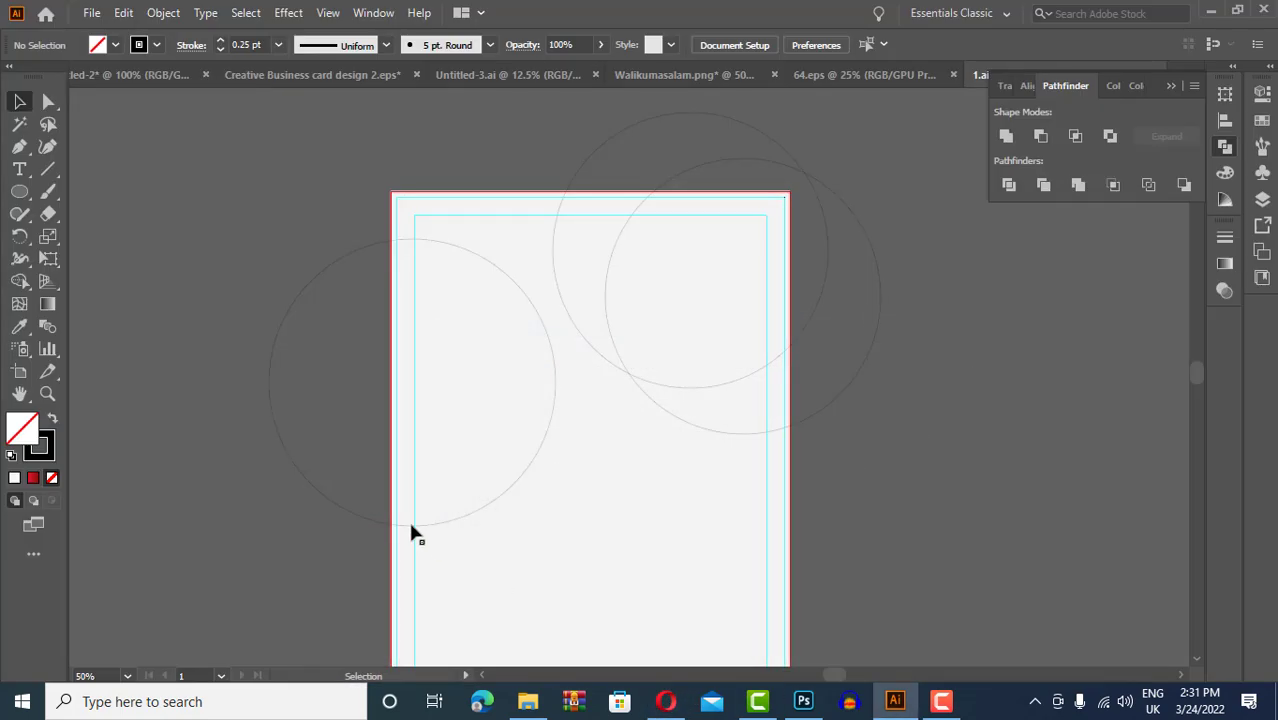
Trim the two top-right circles at the page edge with Divide and delete the outside pieces
drag(918, 519, 499, 228)
click(115, 44)
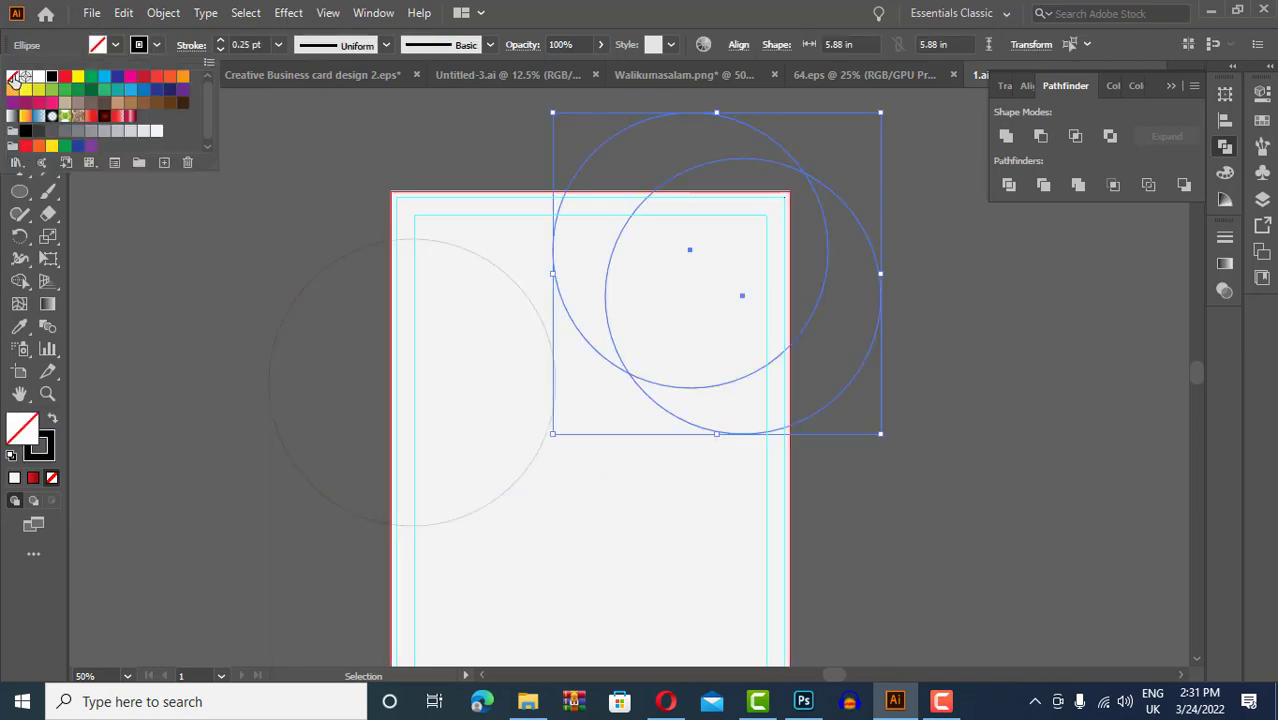
click(30, 60)
click(1009, 192)
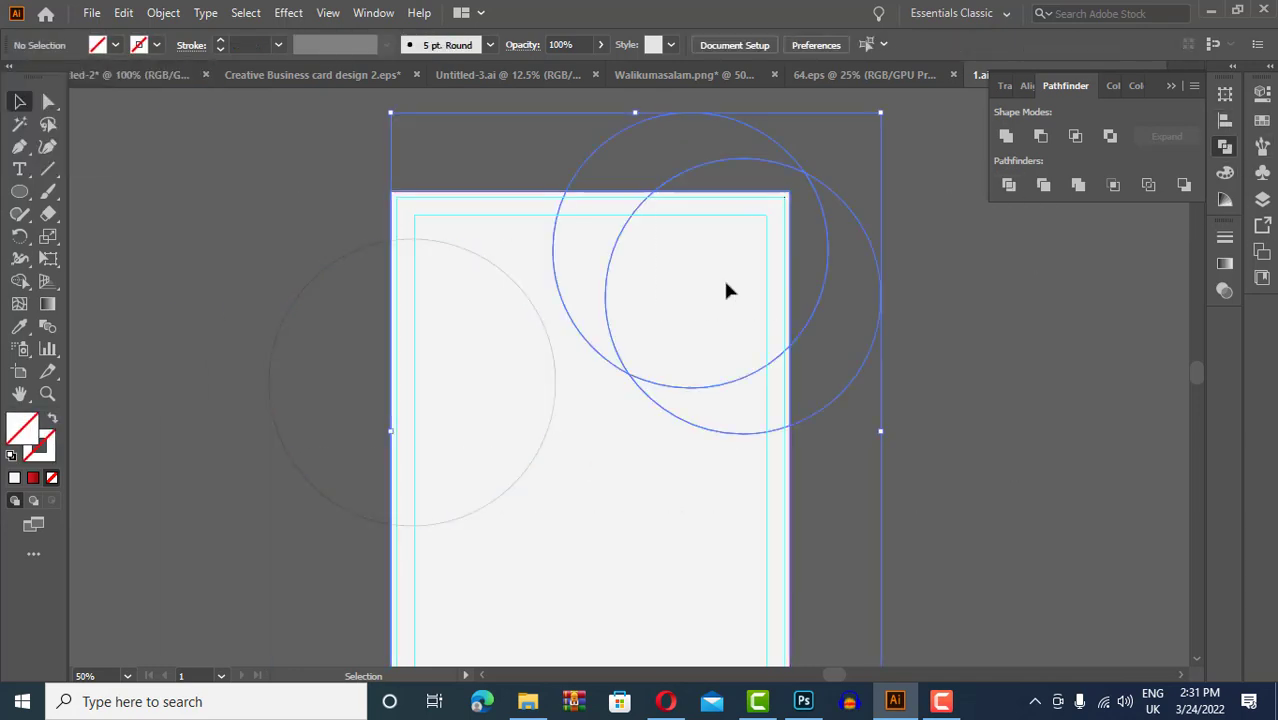
key(Delete)
Cut the front circle from the back one with Minus Front to make a crescent
click(760, 303)
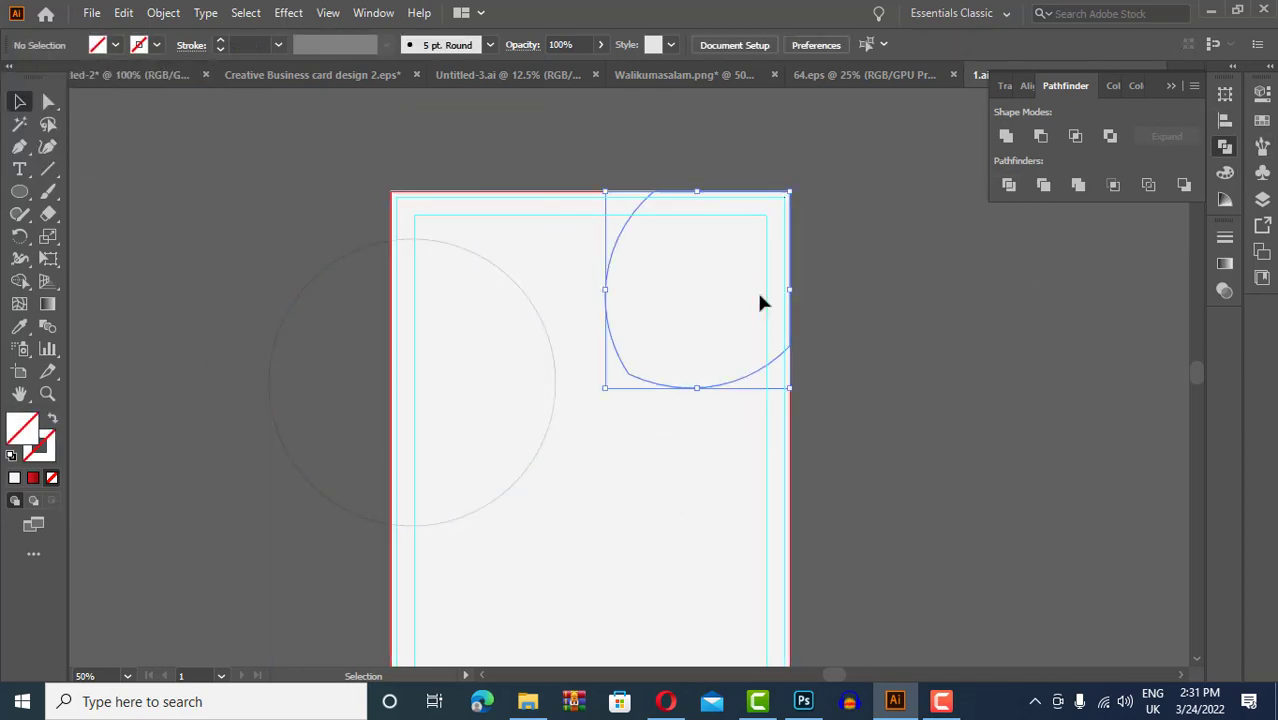
drag(855, 393, 720, 300)
click(1041, 135)
click(608, 248)
Fill the crescent orange and the remaining circle grey from the swatches
click(570, 280)
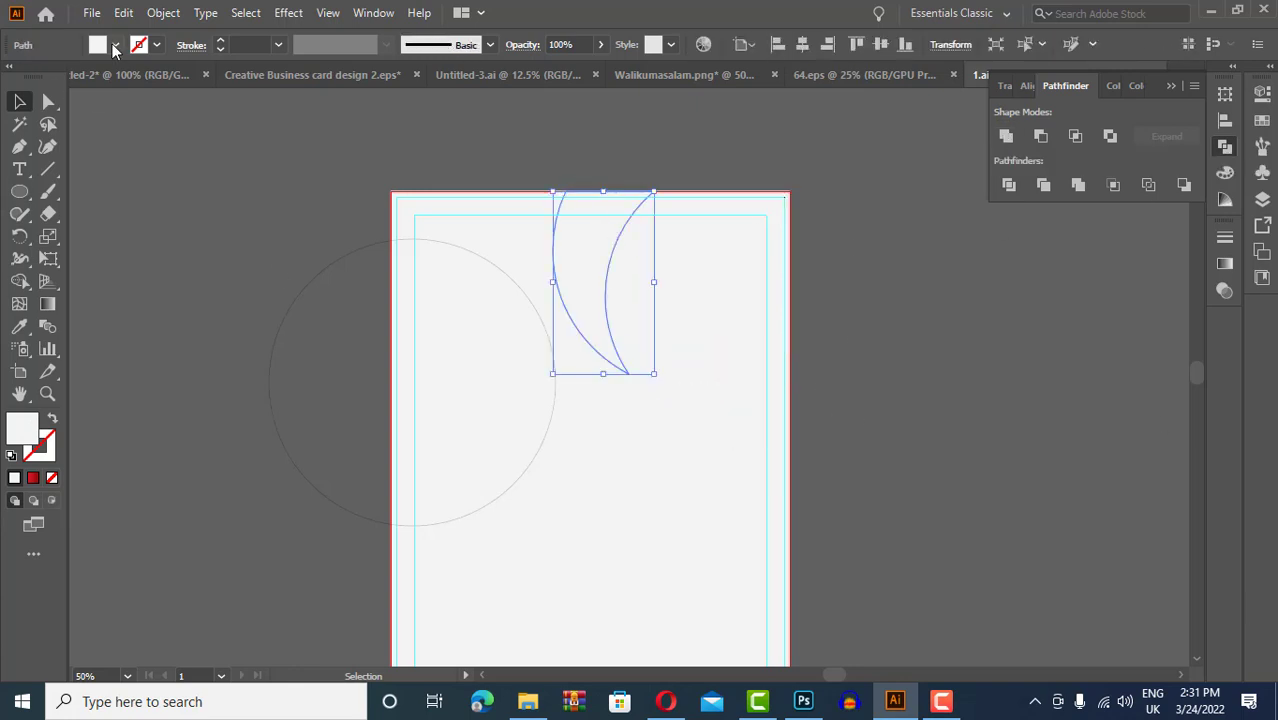
click(115, 44)
click(172, 77)
click(690, 252)
click(115, 44)
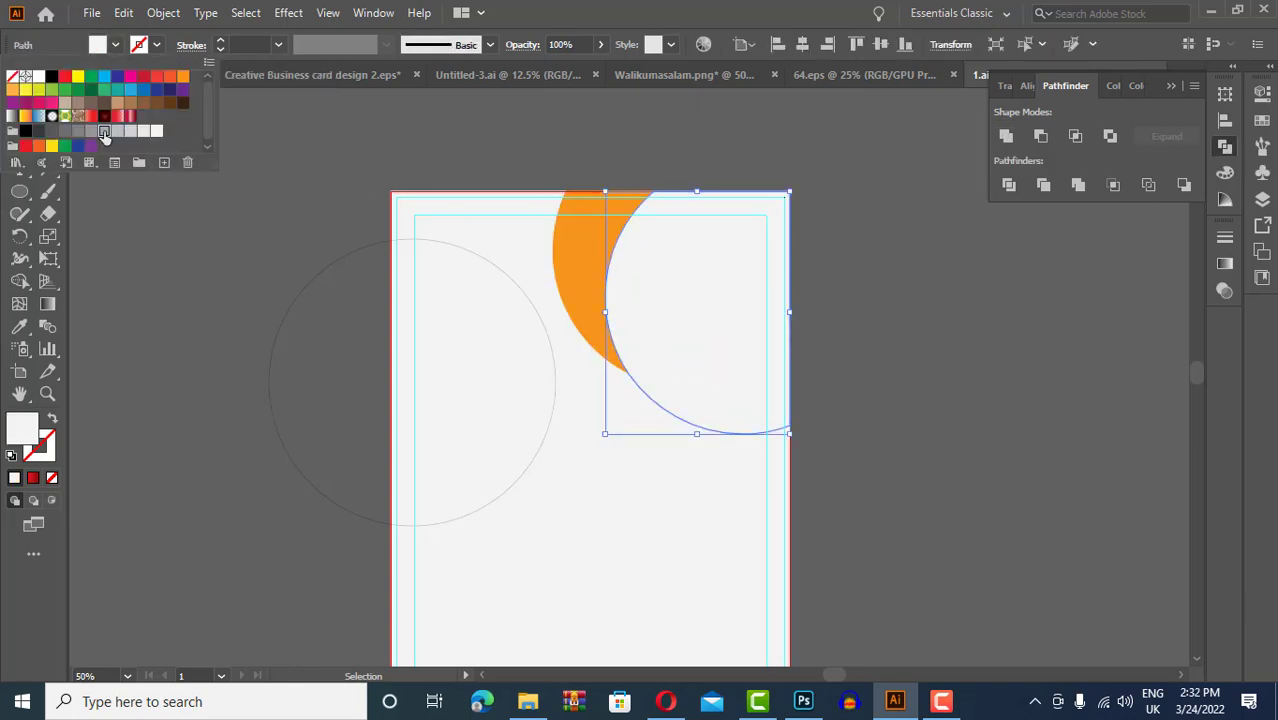
click(105, 133)
click(465, 397)
drag(453, 386, 516, 490)
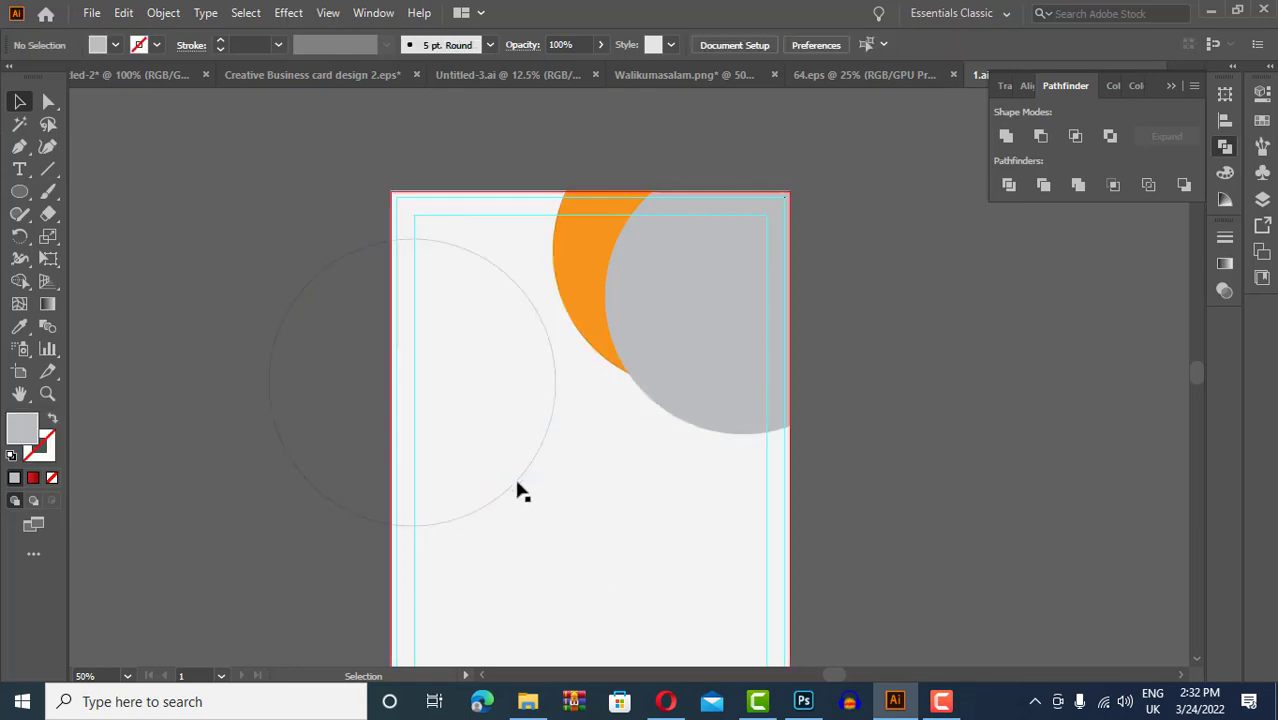
scroll(541, 352, up, 2)
Drag the left circle down until its edge snaps to the orange-grey junction
drag(578, 362, 660, 325)
scroll(451, 389, down, 2)
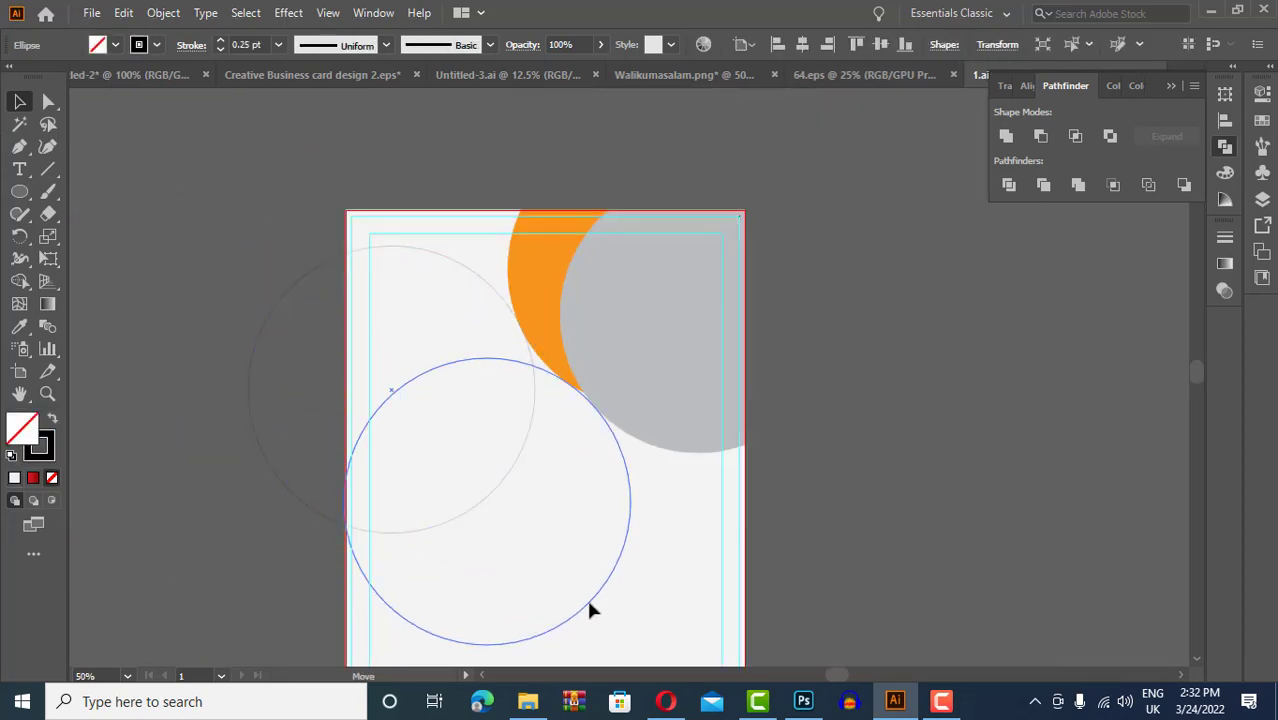
scroll(593, 605, up, 3)
scroll(617, 375, up, 2)
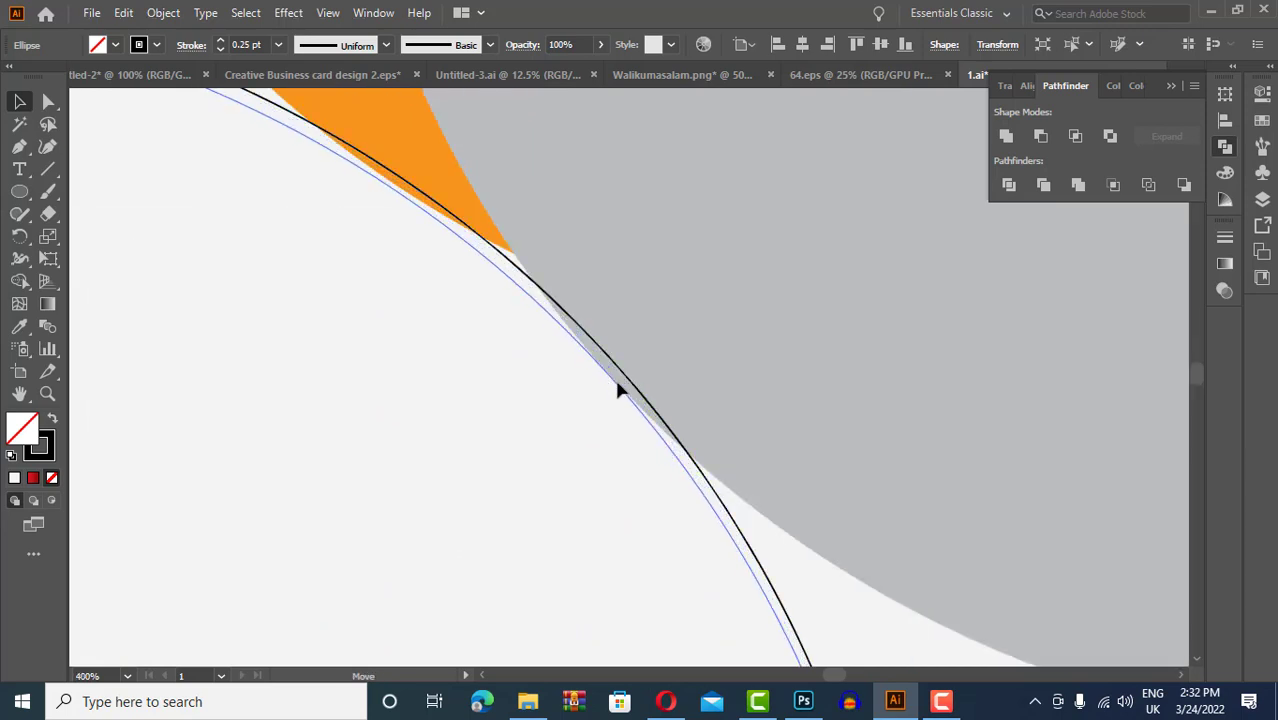
drag(617, 390, 513, 255)
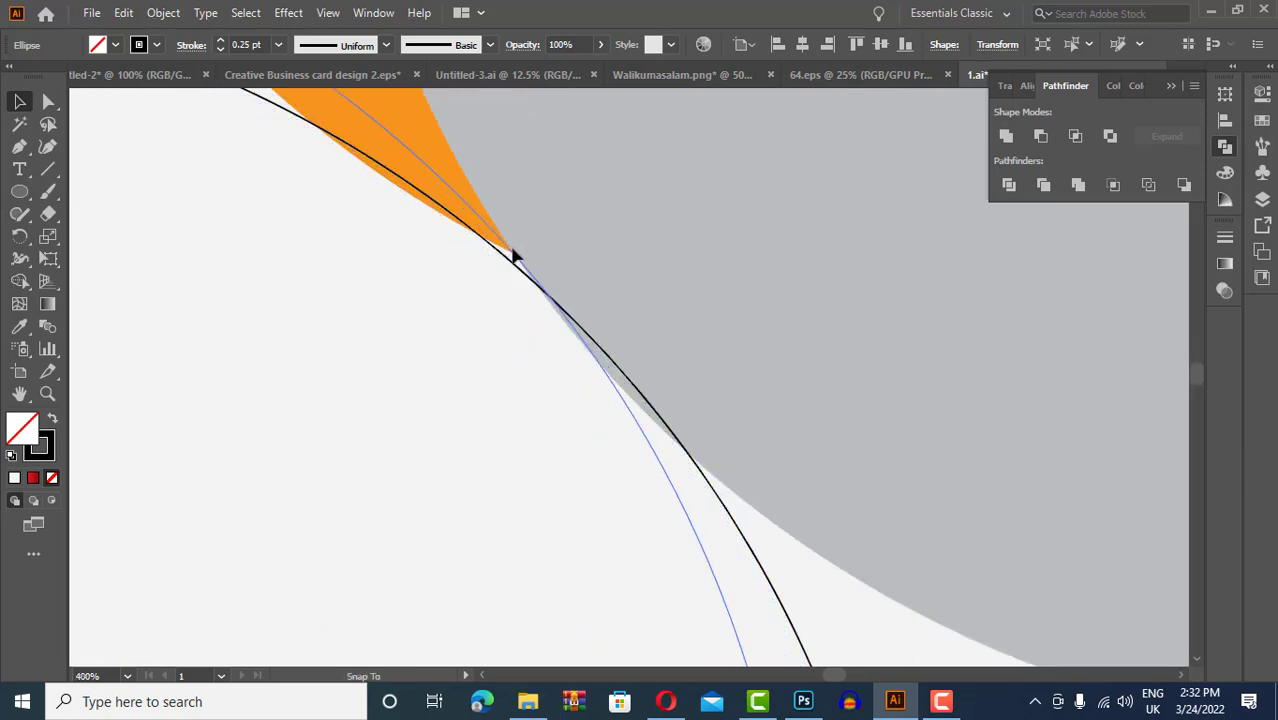
scroll(513, 255, up, 3)
drag(729, 447, 530, 305)
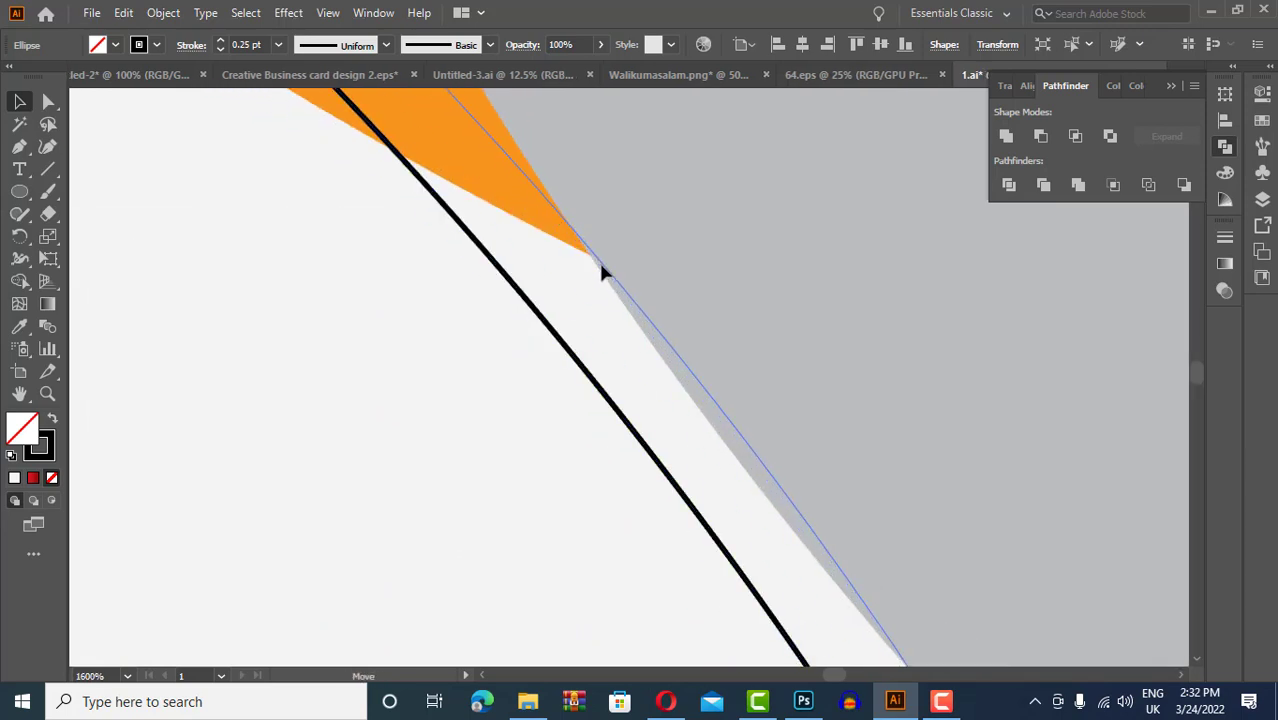
Check the placement, then undo a context-menu edit to restore the circle outline
scroll(601, 270, down, 3)
scroll(630, 398, down, 3)
scroll(590, 400, up, 5)
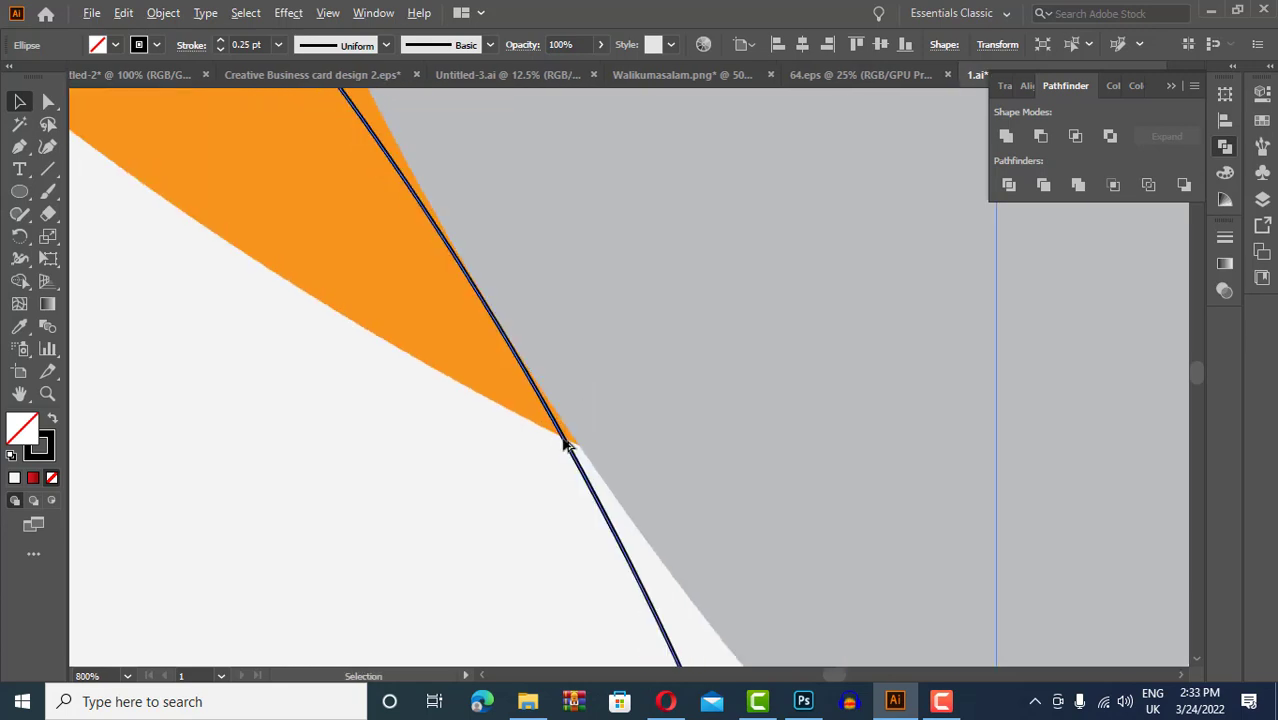
scroll(628, 470, up, 2)
scroll(640, 462, down, 3)
scroll(573, 452, down, 5)
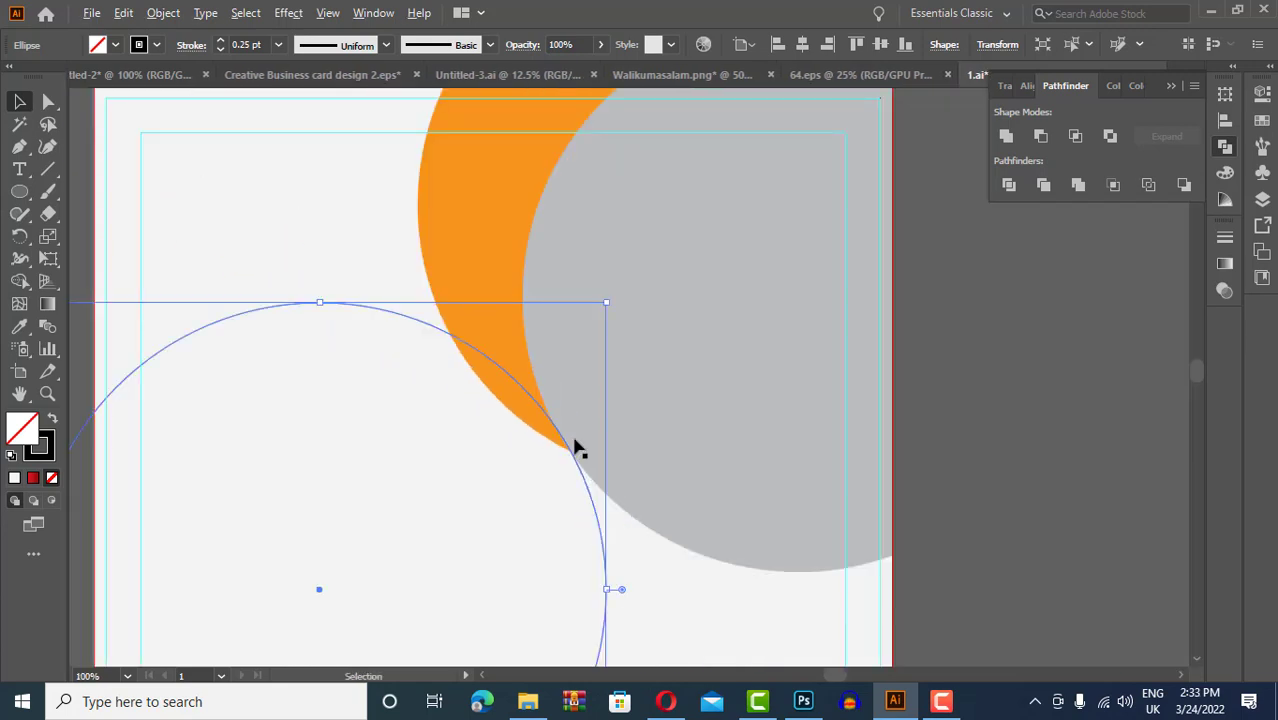
scroll(576, 448, down, 3)
click(247, 395)
click(306, 400)
right_click(395, 55)
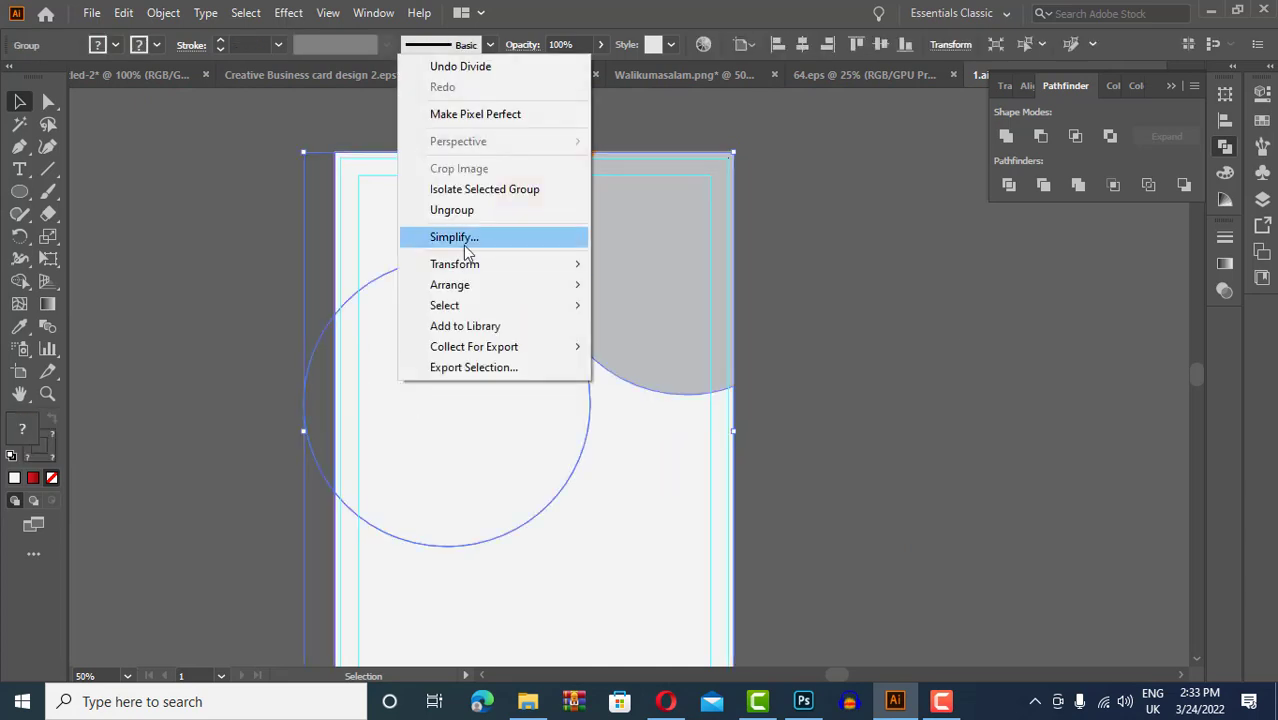
click(420, 60)
key(ctrl+z)
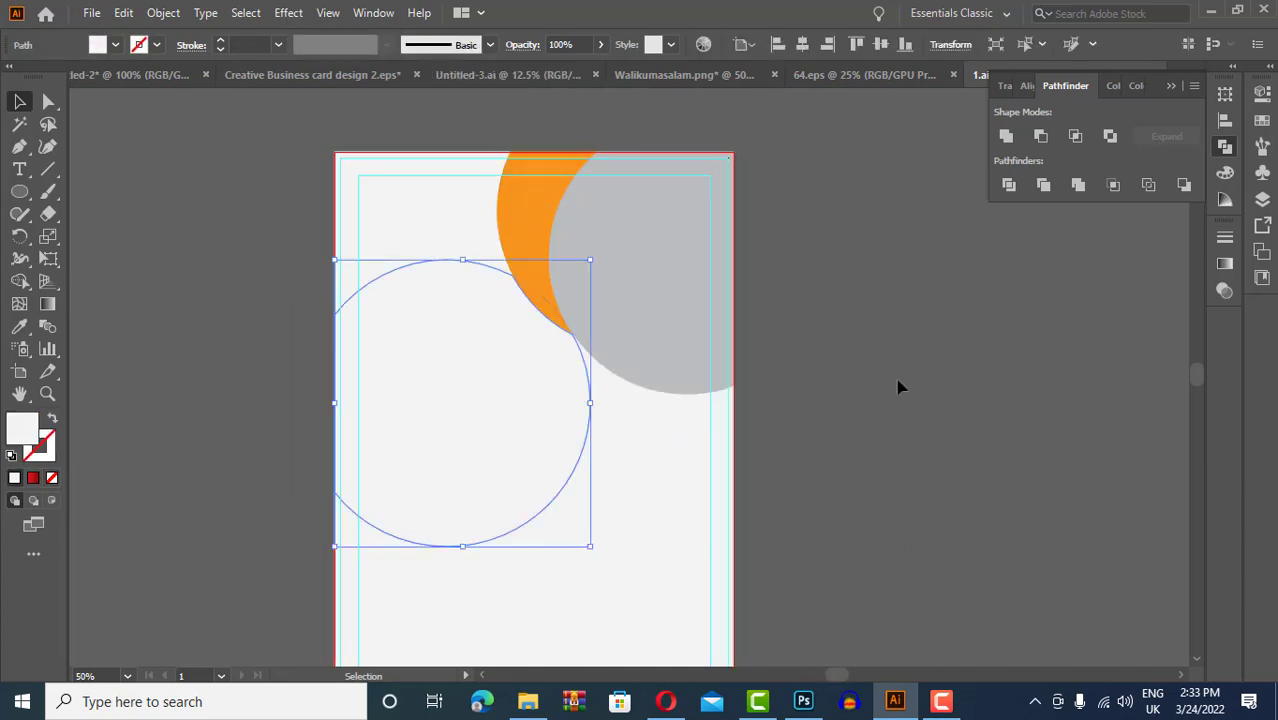
Step back through recent edits and revert an accidental reshape of the orange crescent
key(ctrl+z)
key(ctrl+z)
key(ctrl+z)
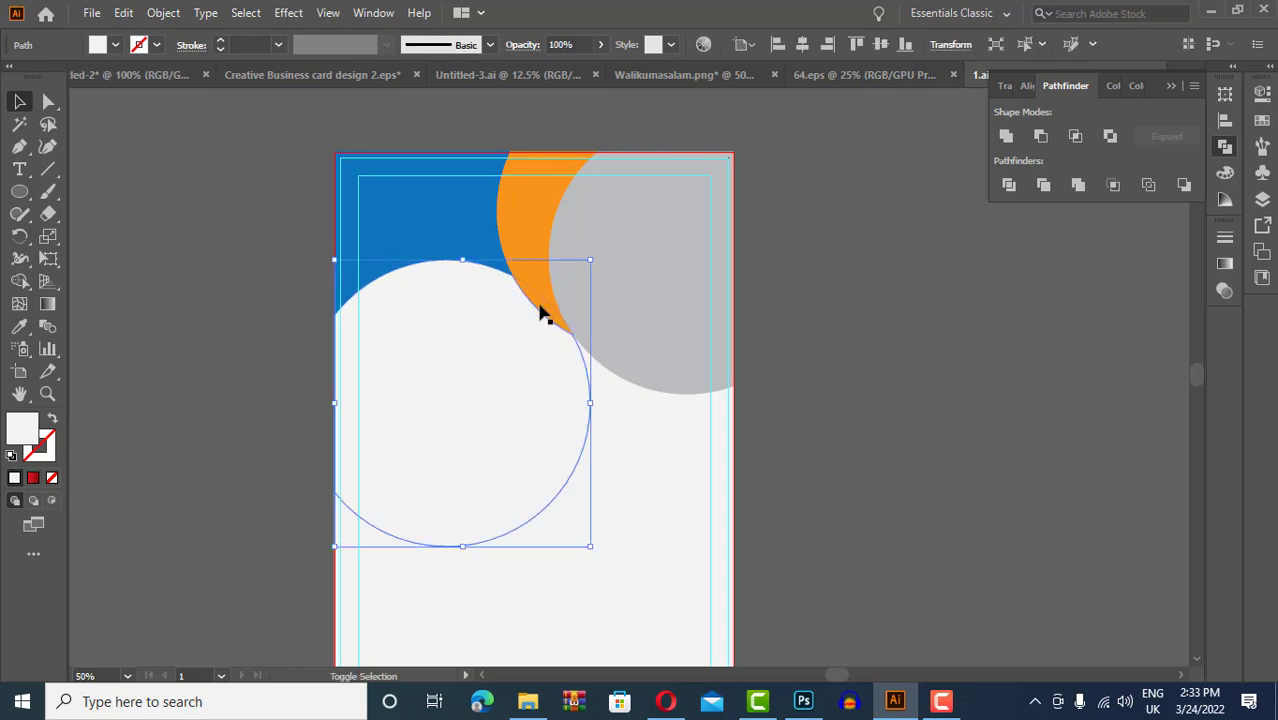
key(ctrl+z)
key(ctrl+z)
key(ctrl+z)
scroll(532, 277, up, 3)
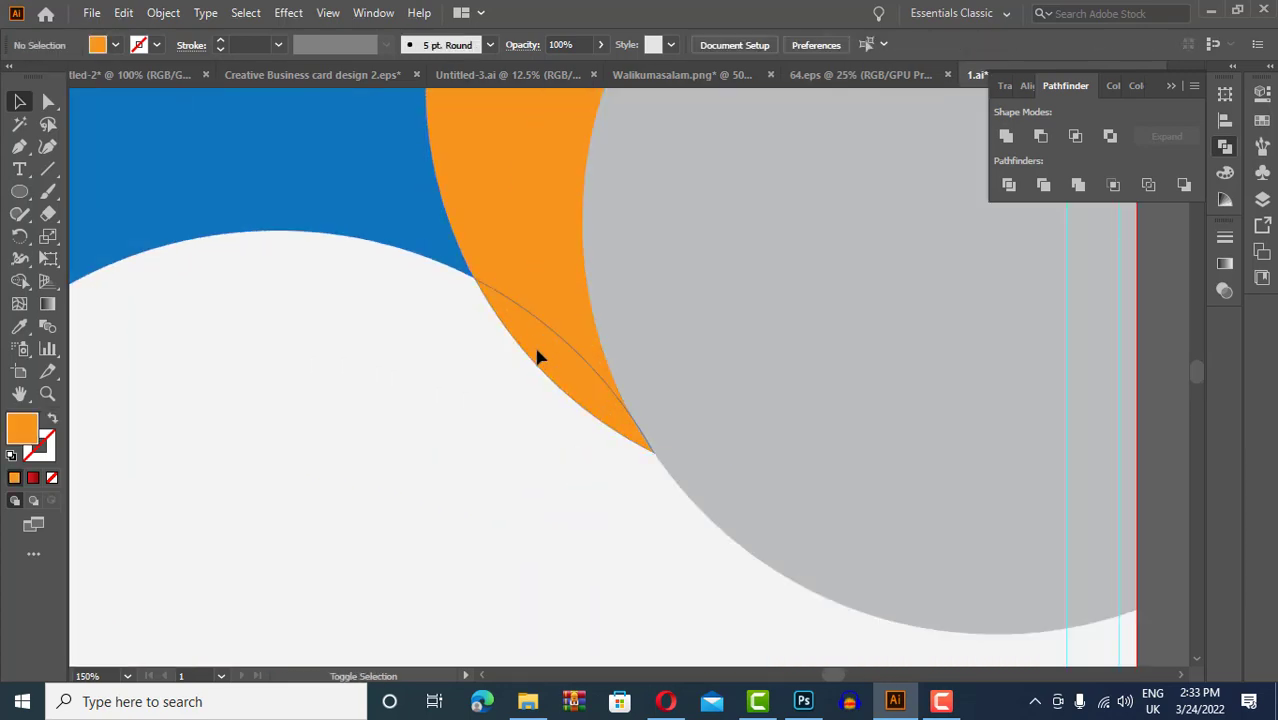
click(537, 357)
drag(513, 433, 382, 535)
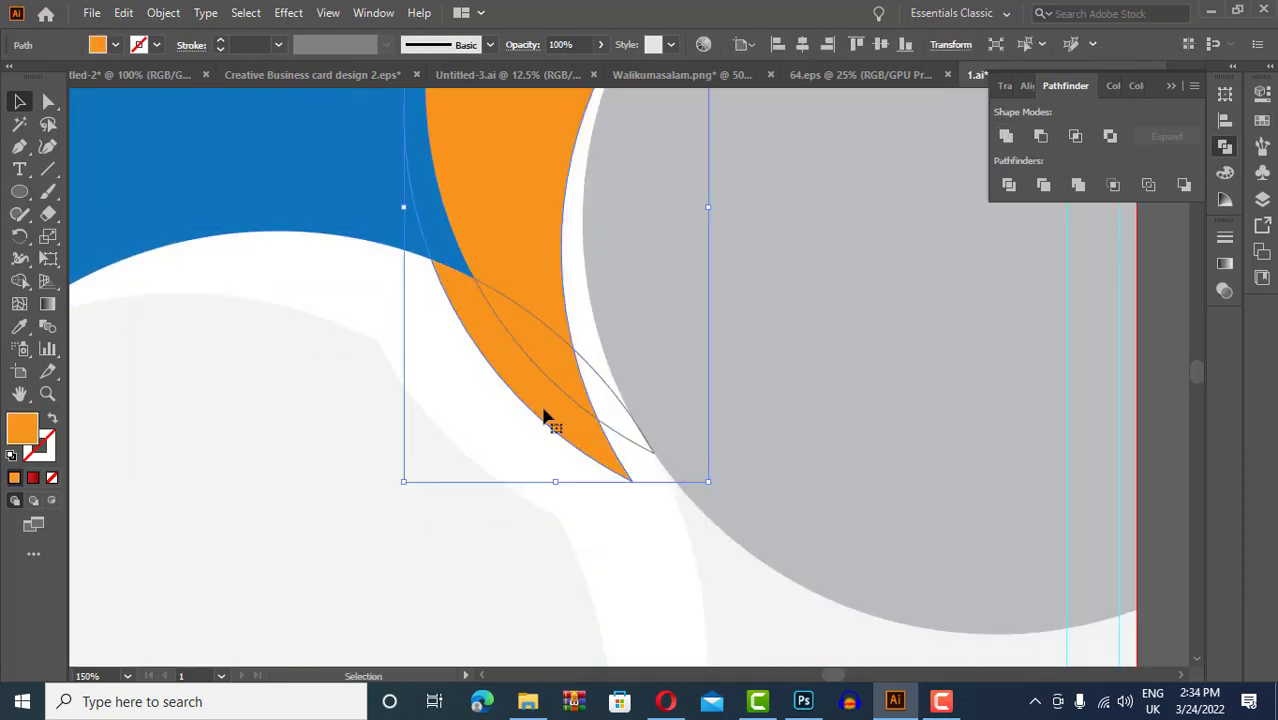
click(579, 485)
key(ctrl+z)
Delete the leftover lens-shaped path
click(610, 397)
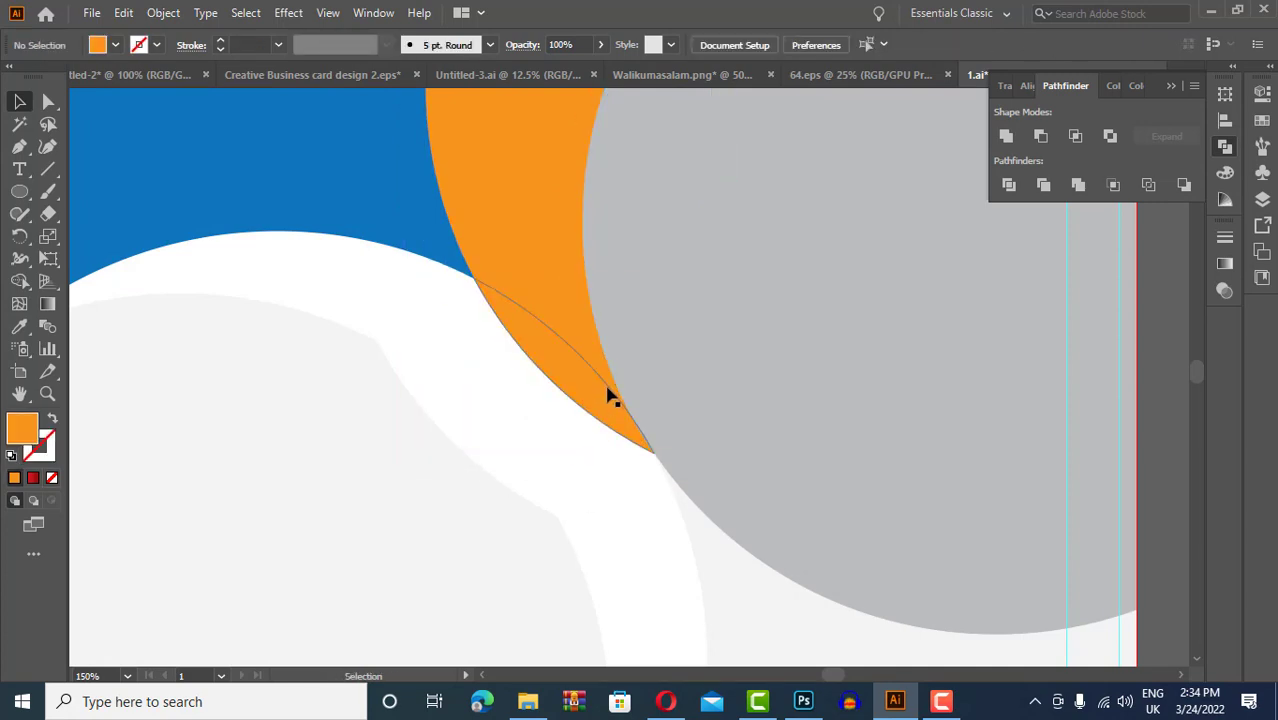
click(557, 440)
key(Delete)
key(ctrl+minus)
key(ctrl+minus)
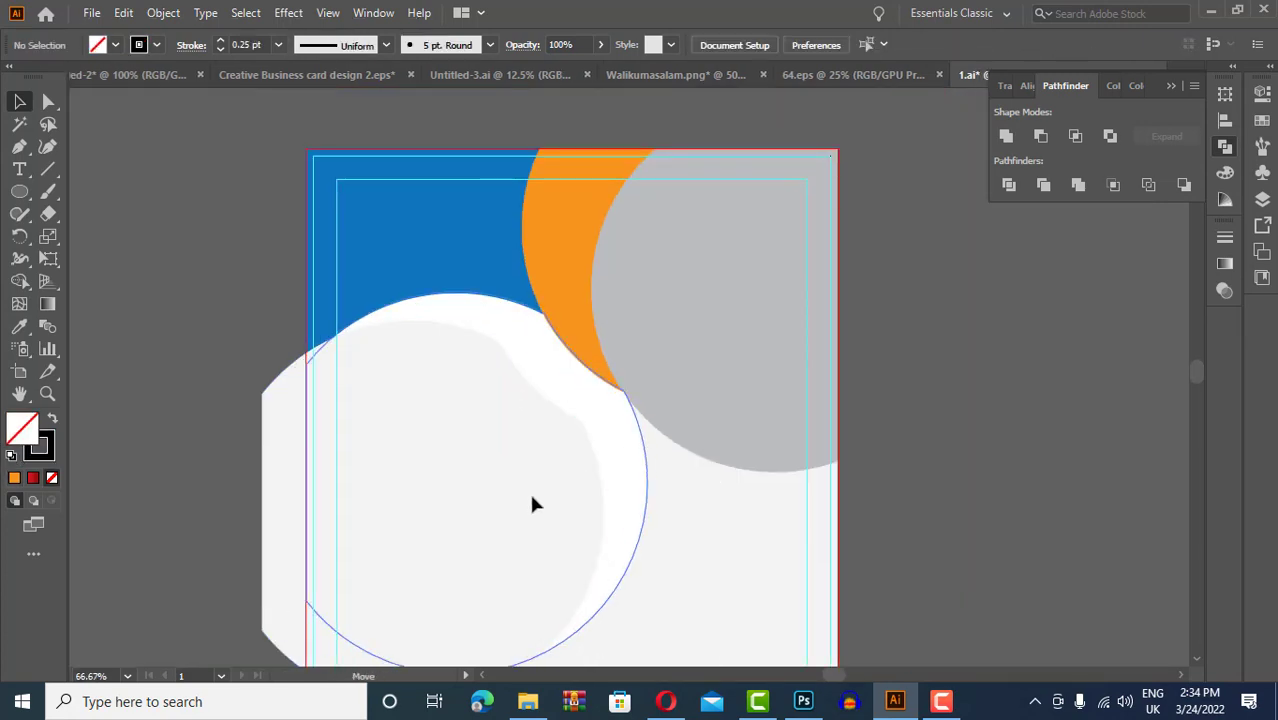
scroll(236, 490, down, 2)
Fill the large lower-left circle with a dark grey swatch
click(265, 471)
click(516, 383)
click(115, 44)
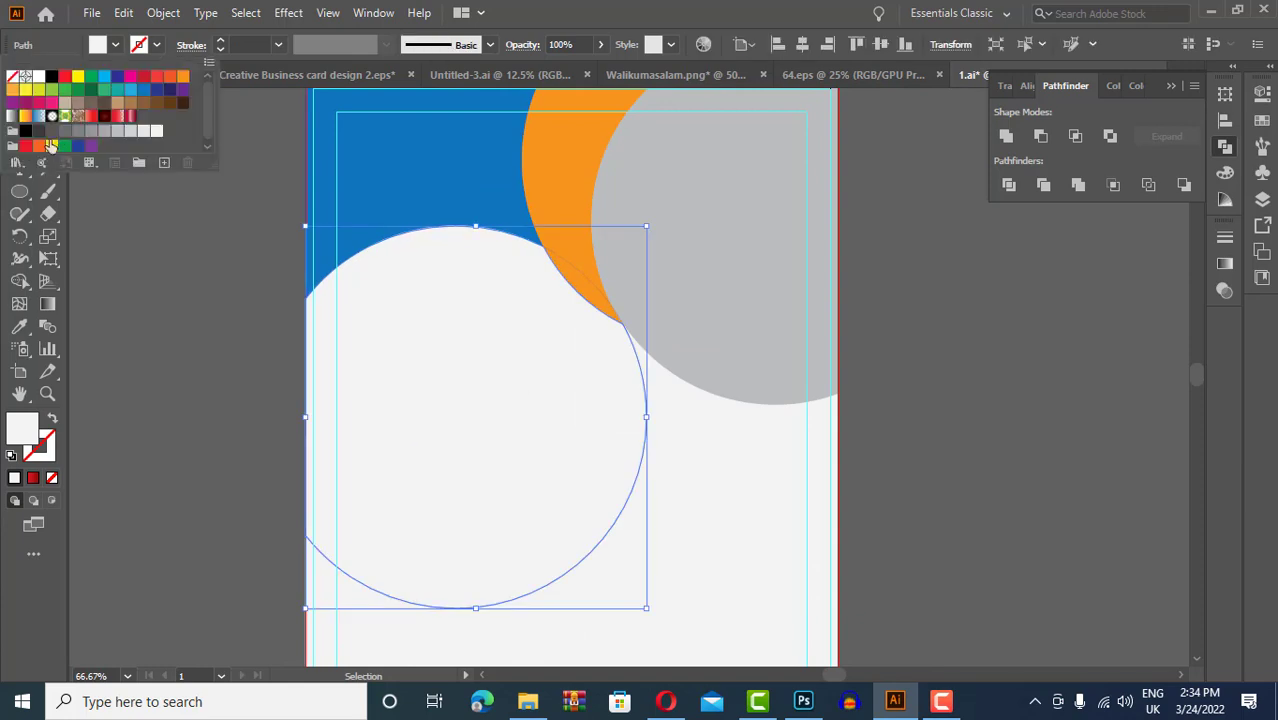
click(60, 158)
scroll(607, 323, up, 5)
scroll(580, 420, down, 8)
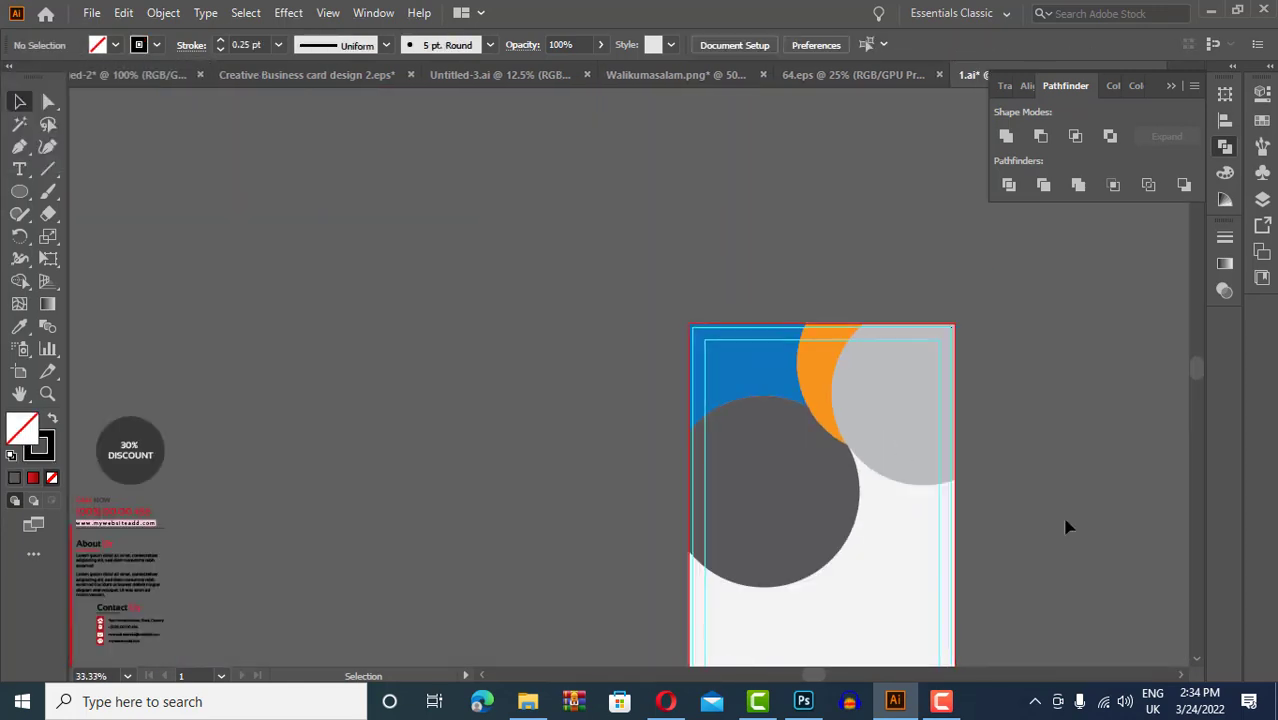
scroll(905, 383, up, 2)
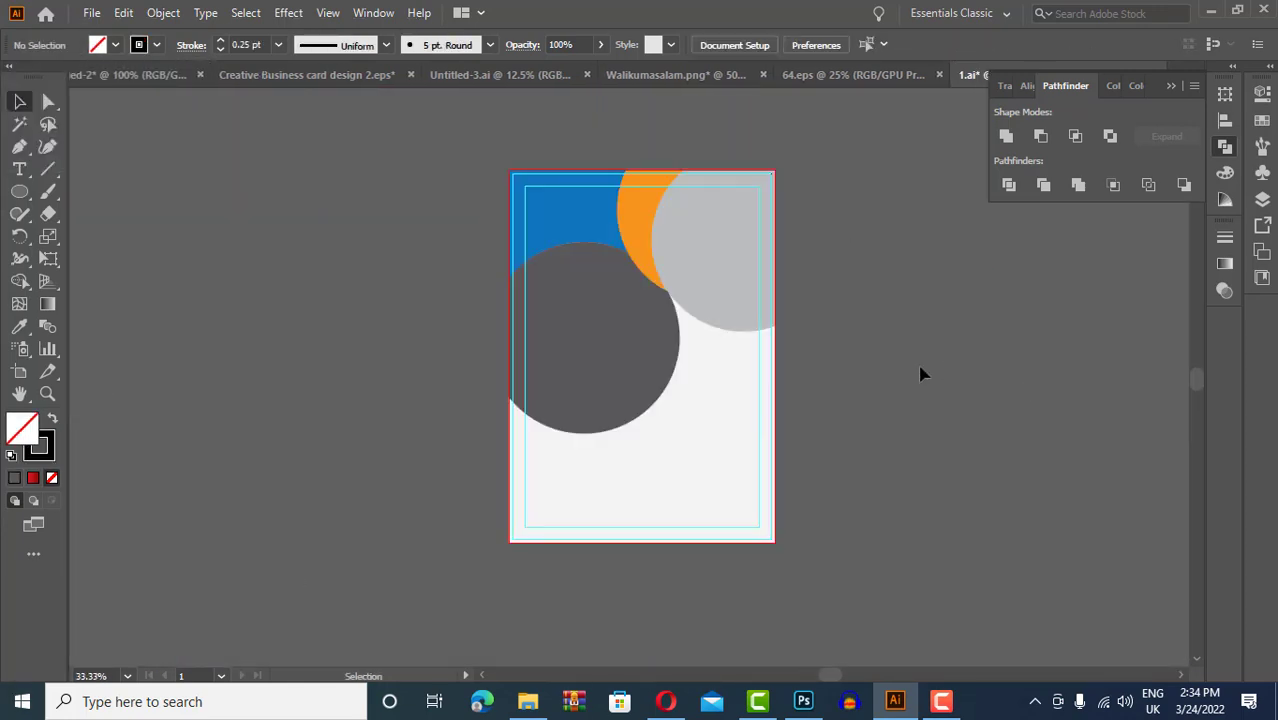
click(619, 354)
click(399, 366)
scroll(736, 243, up, 4)
Move the Your Business Text Here block onto the flyer and bring it to front
scroll(745, 251, down, 2)
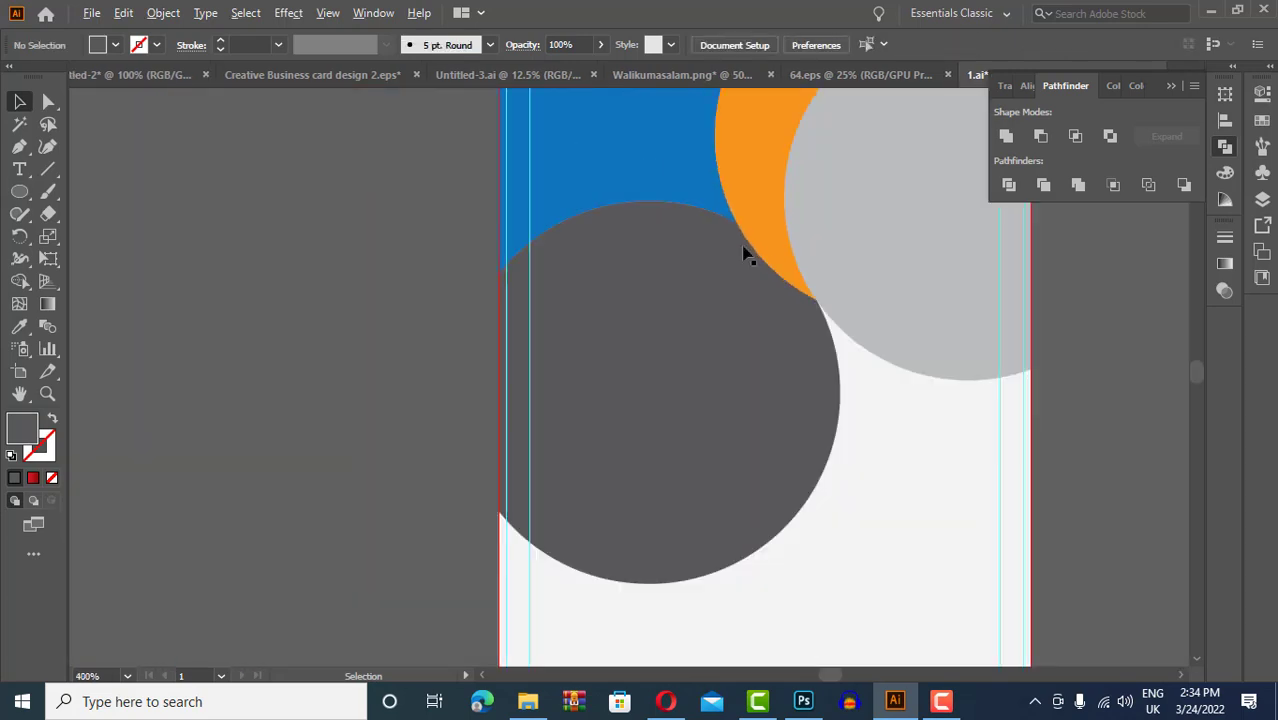
scroll(920, 311, down, 3)
mouse_move(143, 264)
mouse_down()
mouse_move(452, 228)
mouse_move(730, 341)
mouse_up()
right_click(730, 341)
click(950, 491)
Shift the text block left onto the margin guide
scroll(670, 357, up, 3)
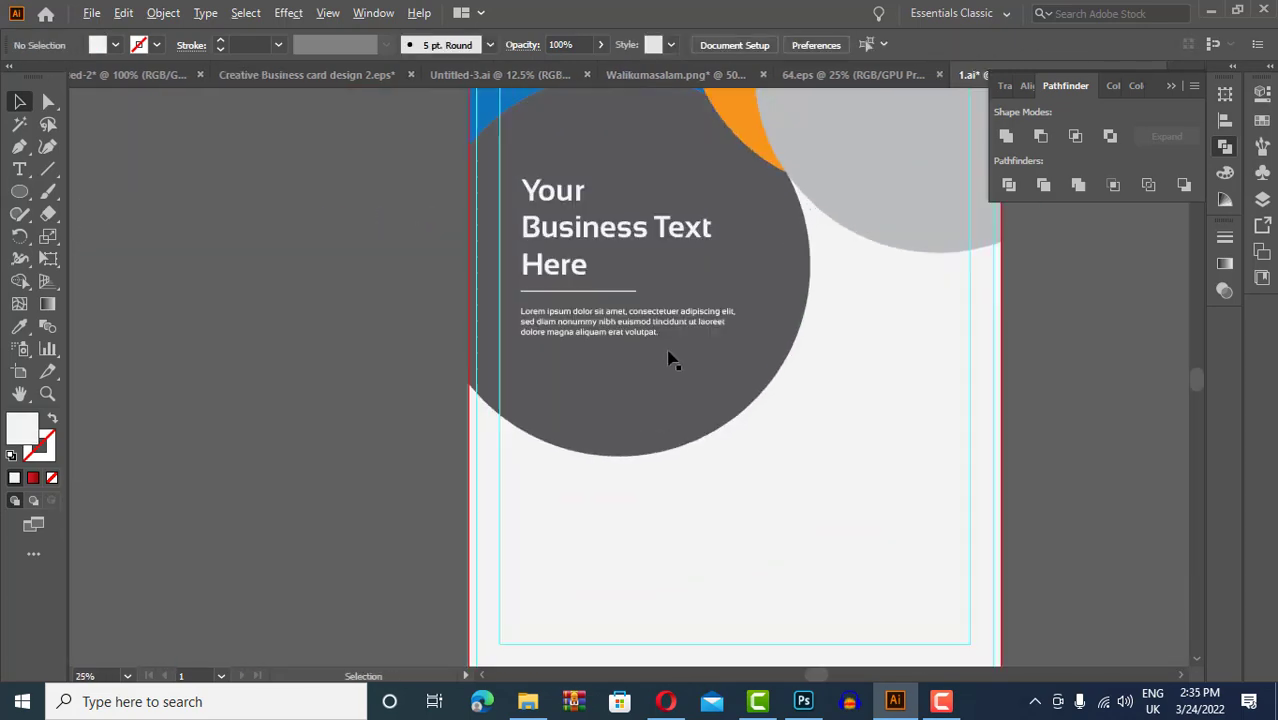
scroll(502, 374, up, 2)
scroll(505, 400, up, 3)
drag(570, 425, 508, 430)
scroll(325, 388, down, 2)
scroll(447, 352, down, 3)
scroll(447, 352, down, 2)
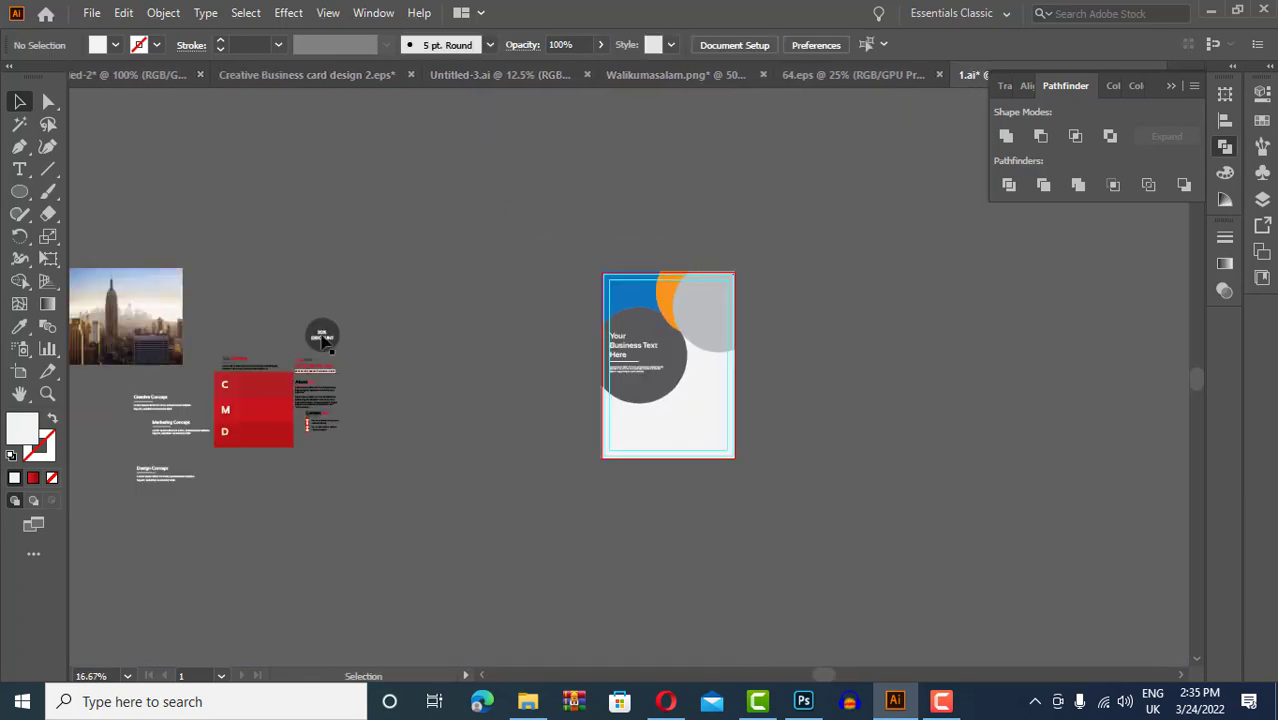
scroll(448, 382, up, 3)
scroll(448, 382, down, 2)
mouse_move(448, 382)
mouse_down()
mouse_move(677, 496)
mouse_move(282, 504)
mouse_up()
scroll(676, 379, up, 1)
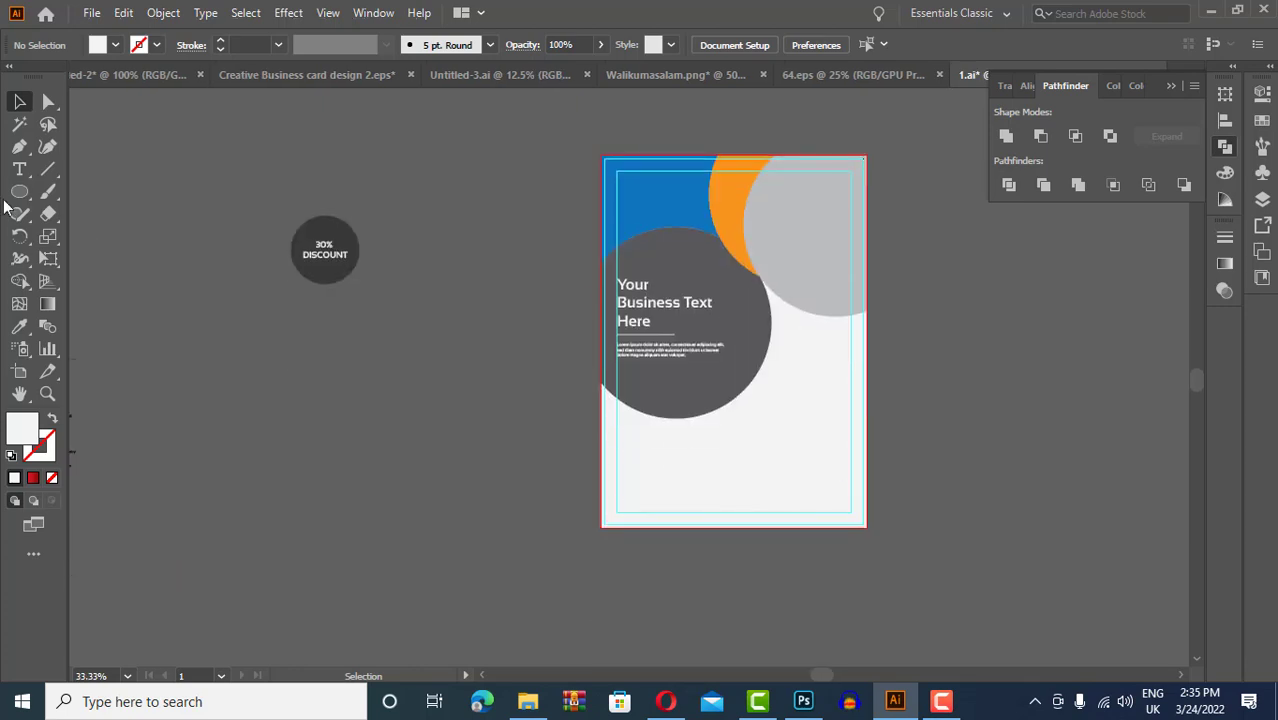
click(19, 191)
Draw a white rectangle and set it aside on the left pasteboard
click(100, 188)
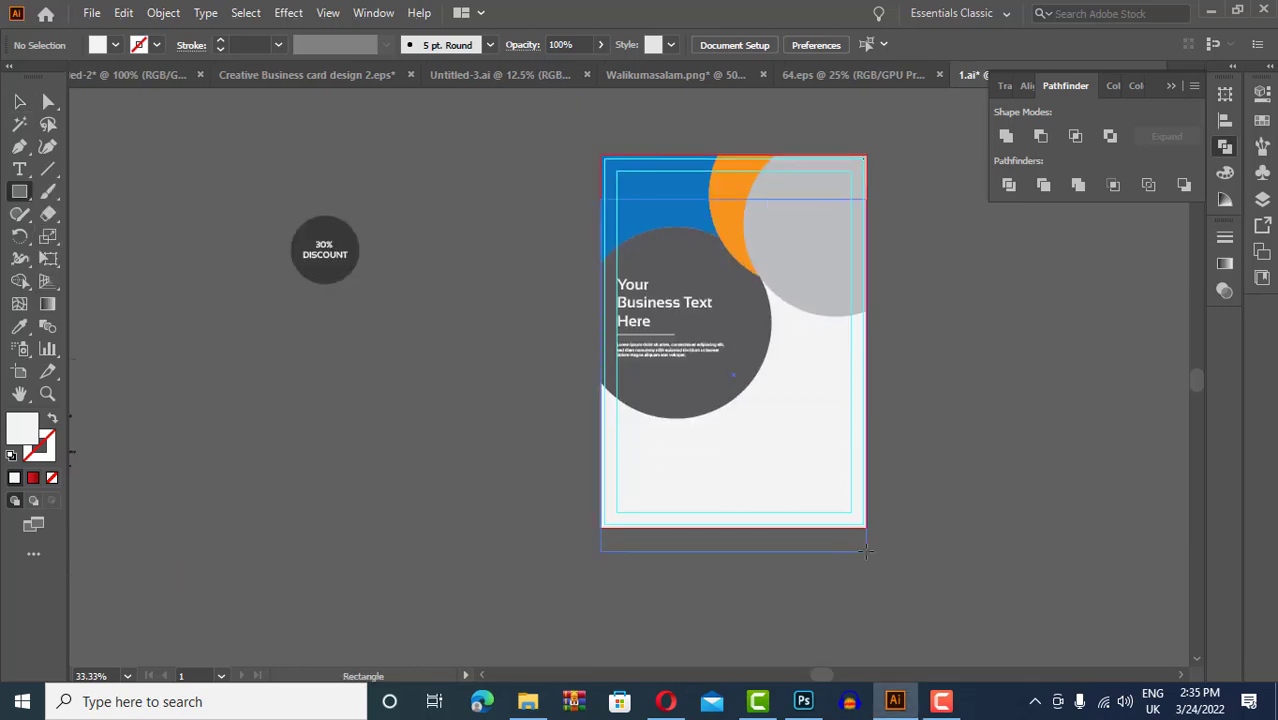
drag(865, 530, 865, 527)
key(ctrl+shift+bracketleft)
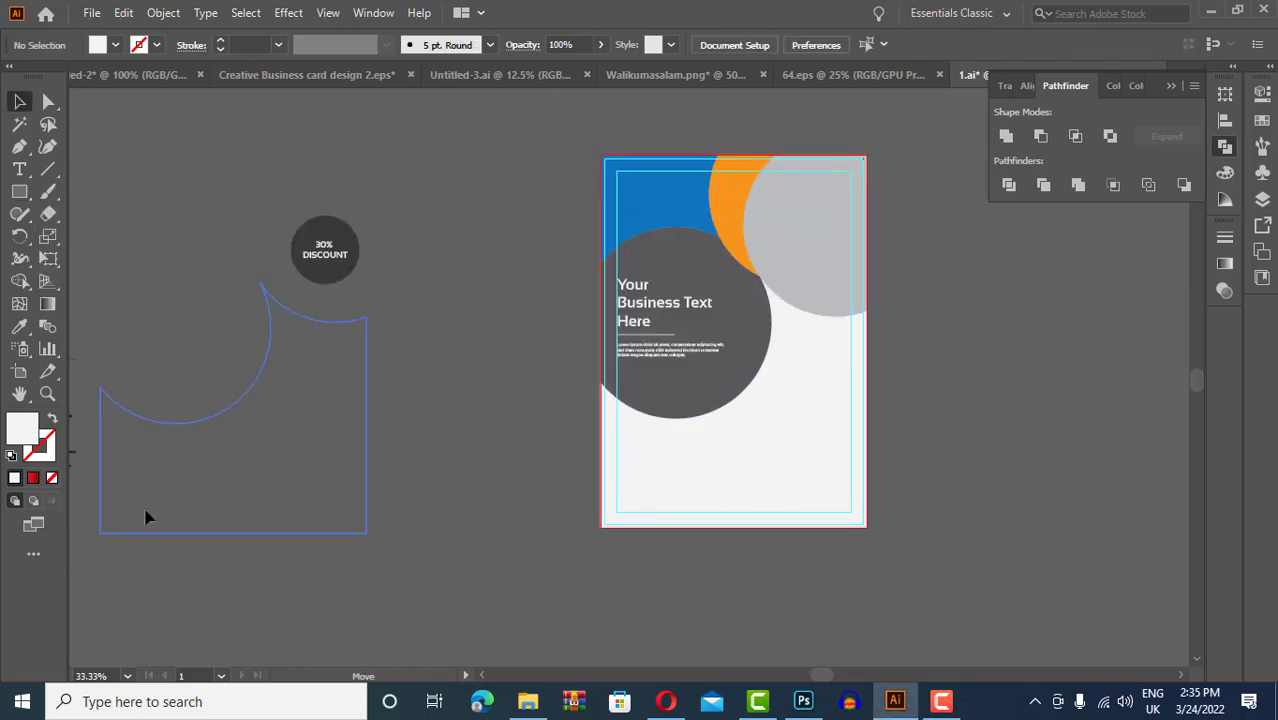
key(ctrl+z)
drag(792, 390, 178, 530)
drag(19, 191, 178, 269)
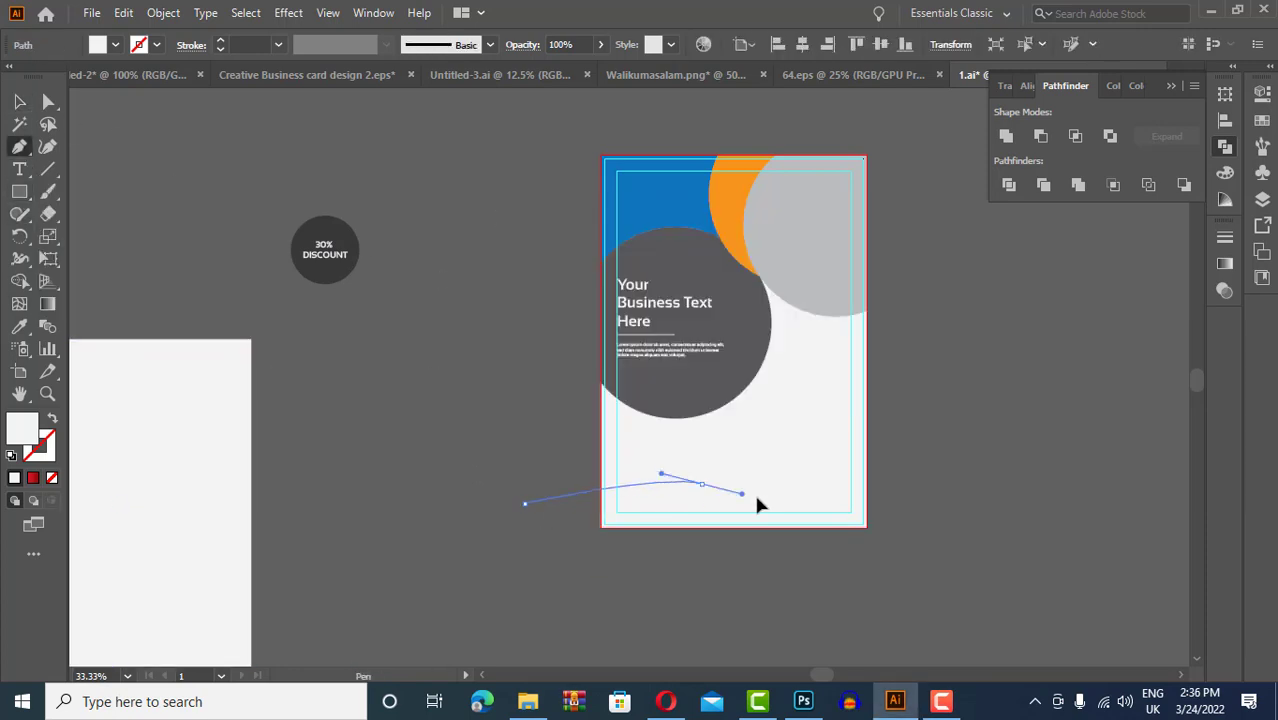
Draw a gently curved path across the bottom of the flyer with the Pen tool
drag(913, 491, 932, 456)
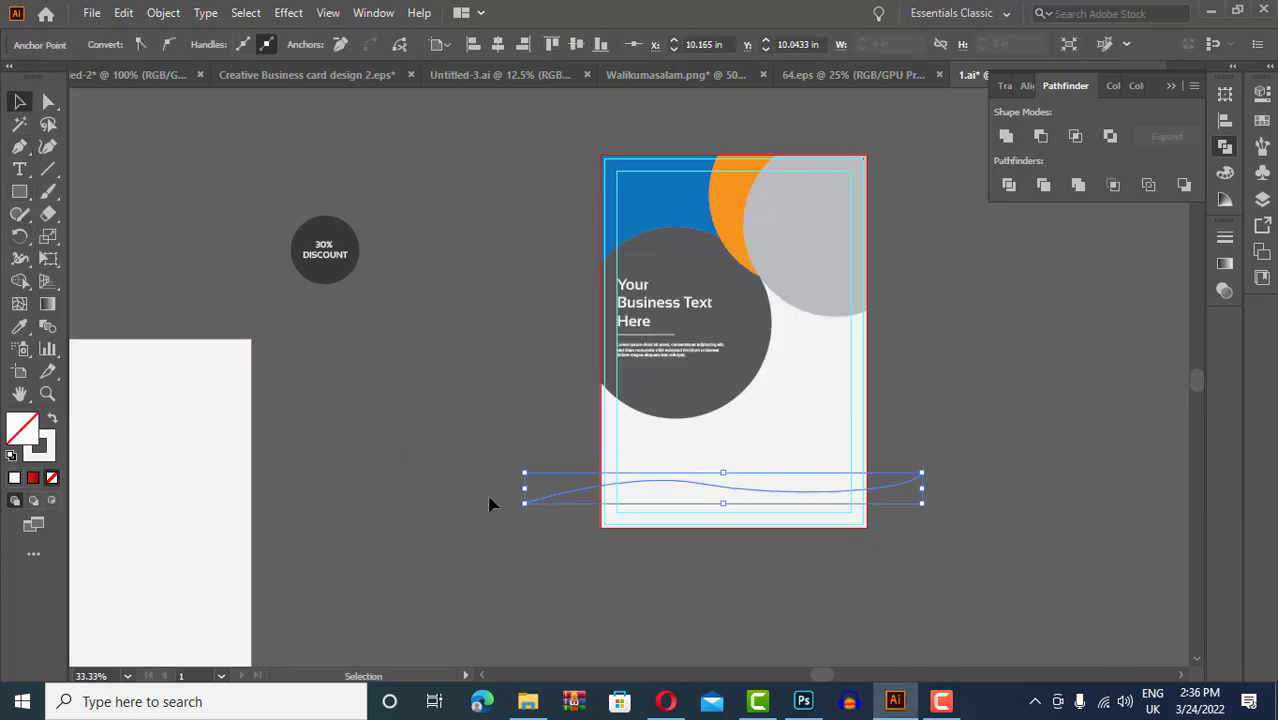
key(v)
click(348, 382)
scroll(348, 382, down, 1)
Draw an outlined circle at the flyer's bottom edge
drag(19, 191, 120, 238)
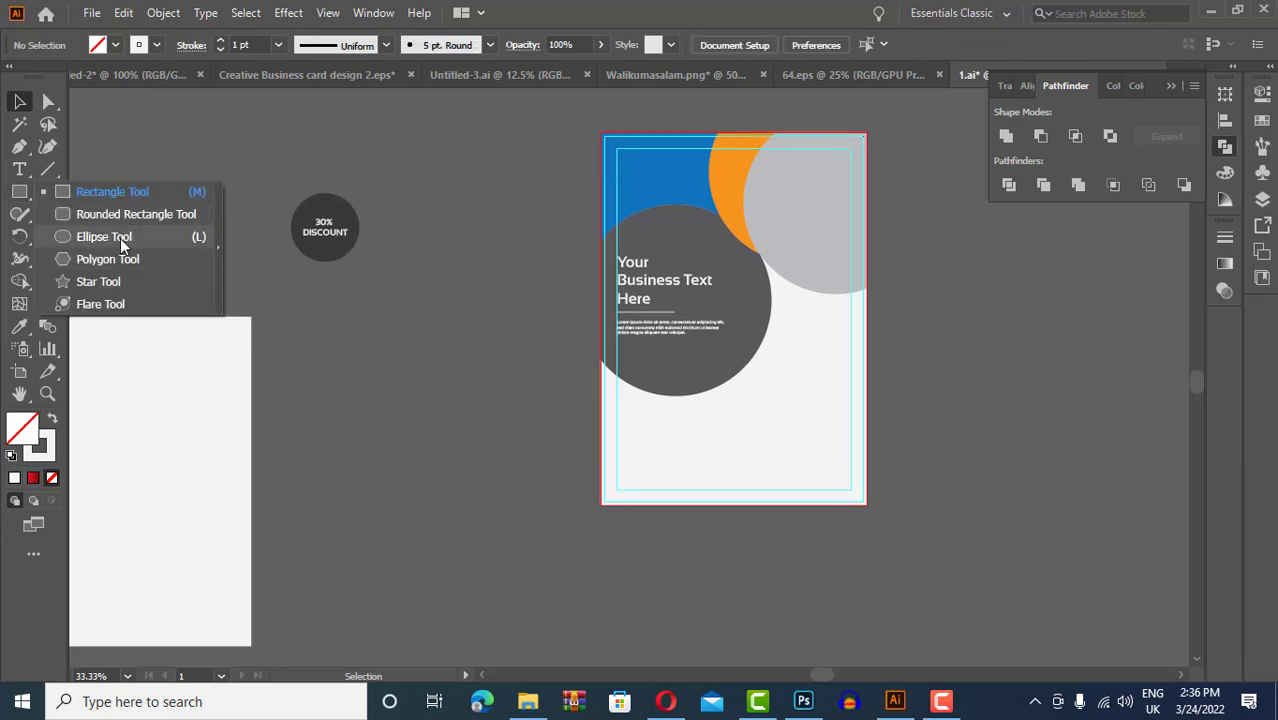
click(665, 701)
click(665, 701)
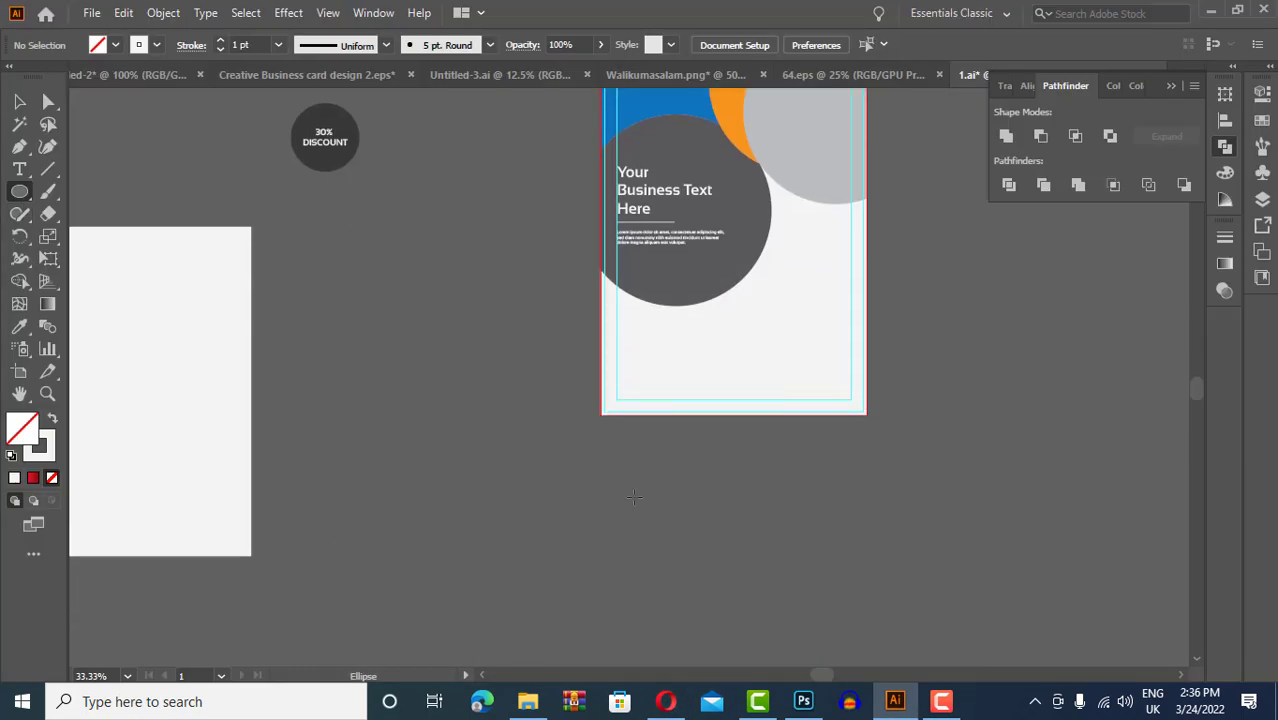
key(v)
click(643, 443)
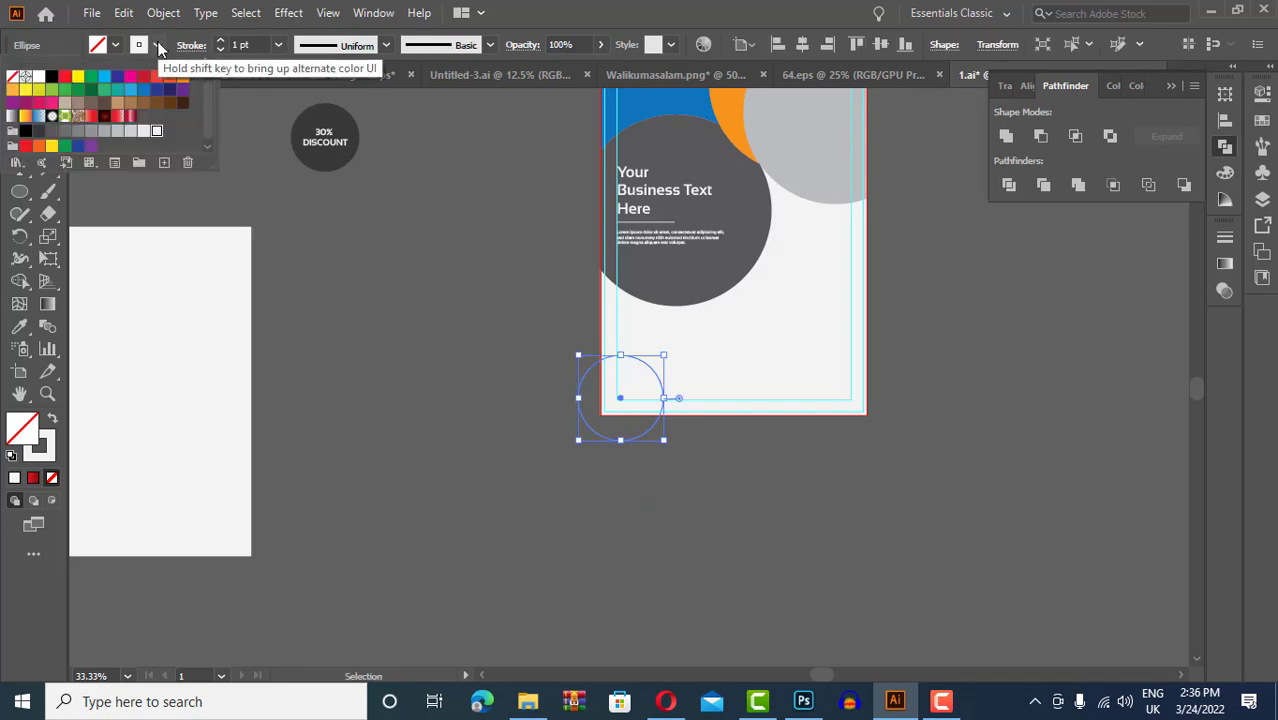
click(679, 522)
Select the four overlapping bottom circles together with the flyer background
alt+scroll(679, 522, up, 1)
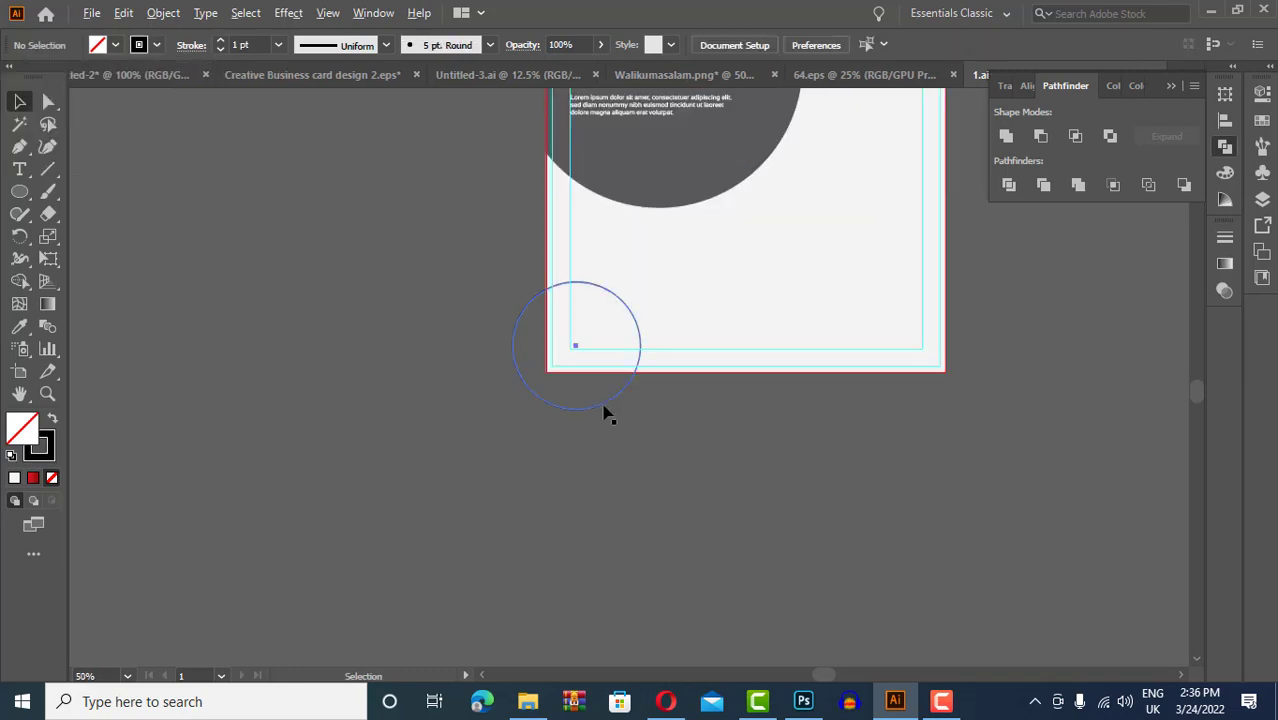
click(715, 425)
click(833, 448)
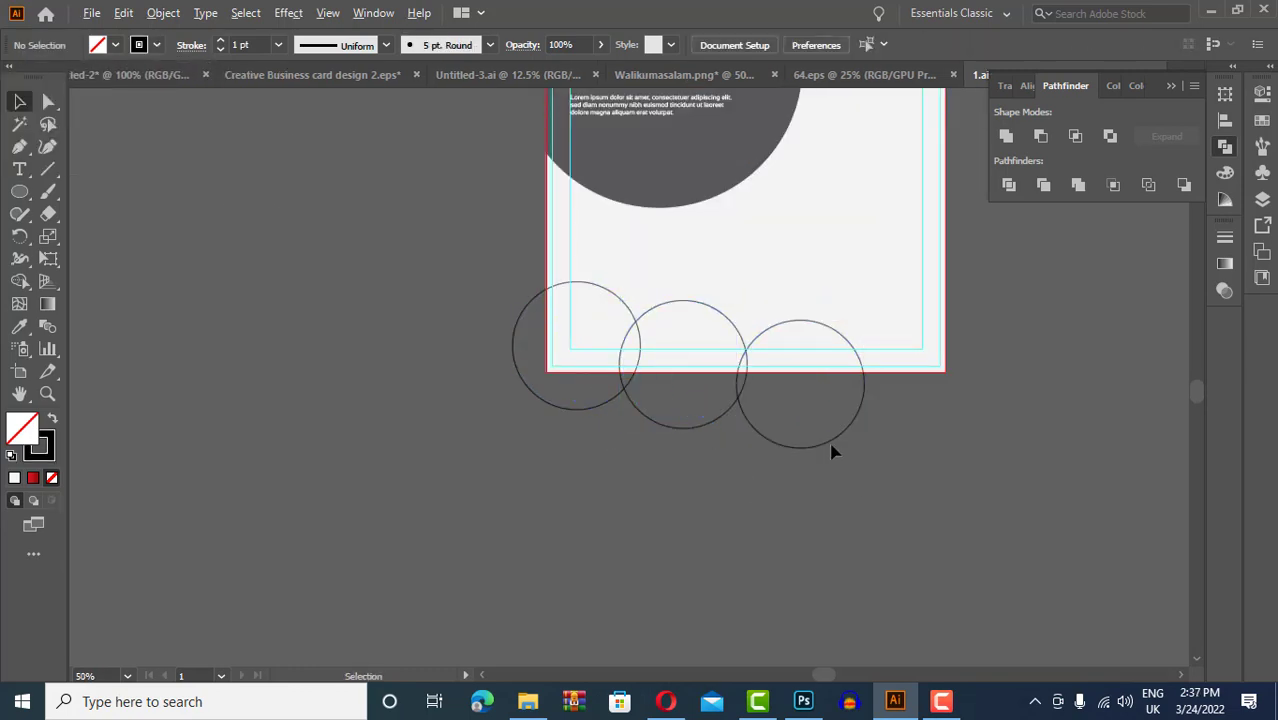
click(838, 445)
key(ctrl+a)
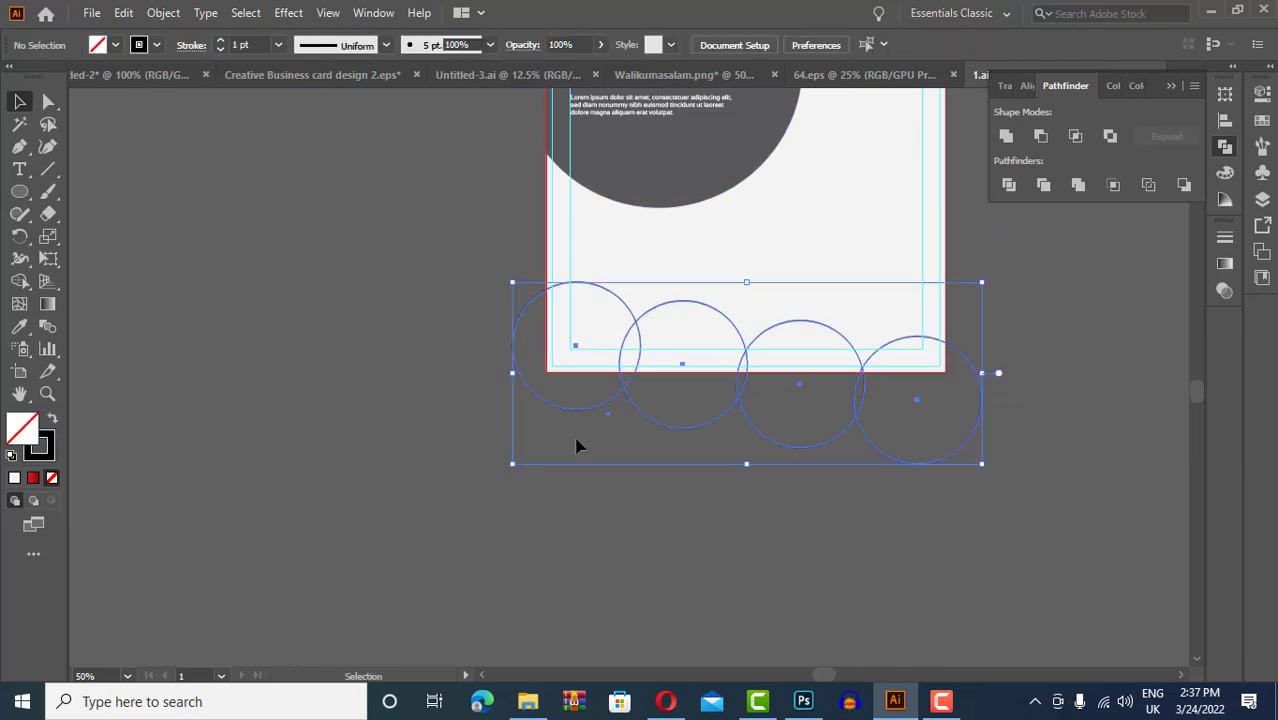
shift+click(925, 240)
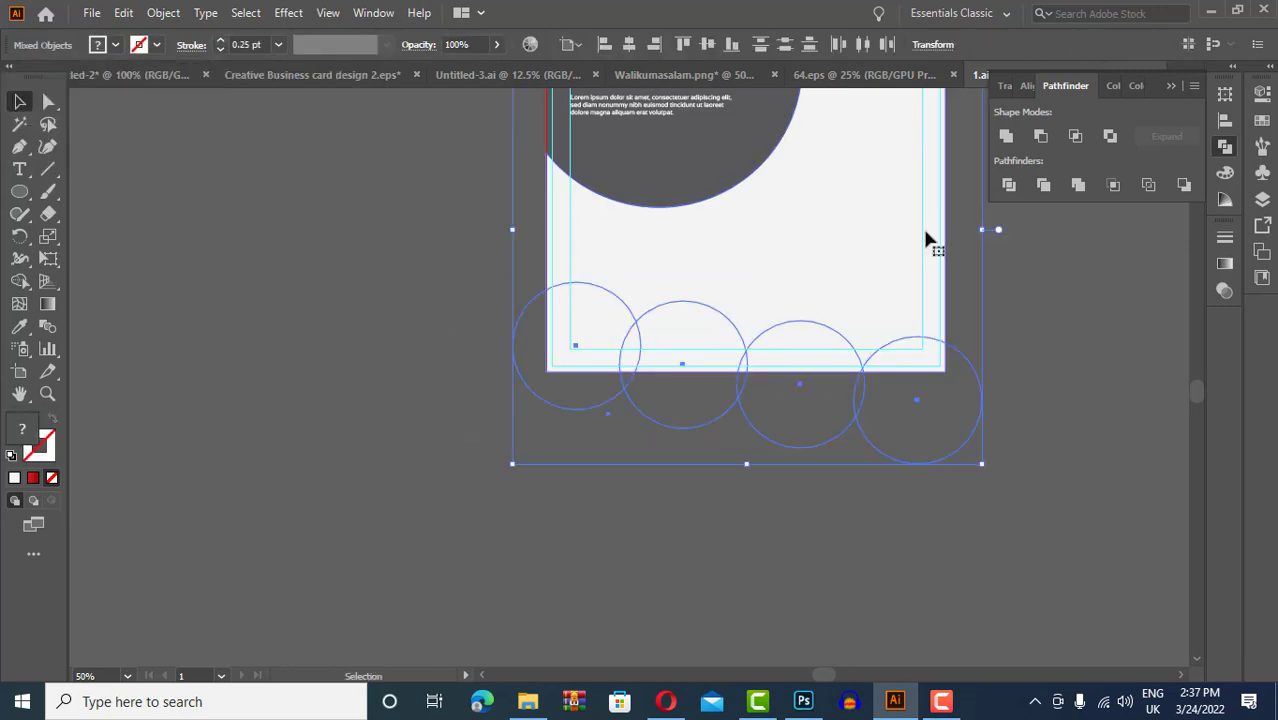
Ungroup the divided circle pieces and pick through the bottom arc and background pieces
right_click(896, 358)
click(1033, 488)
click(476, 402)
click(571, 323)
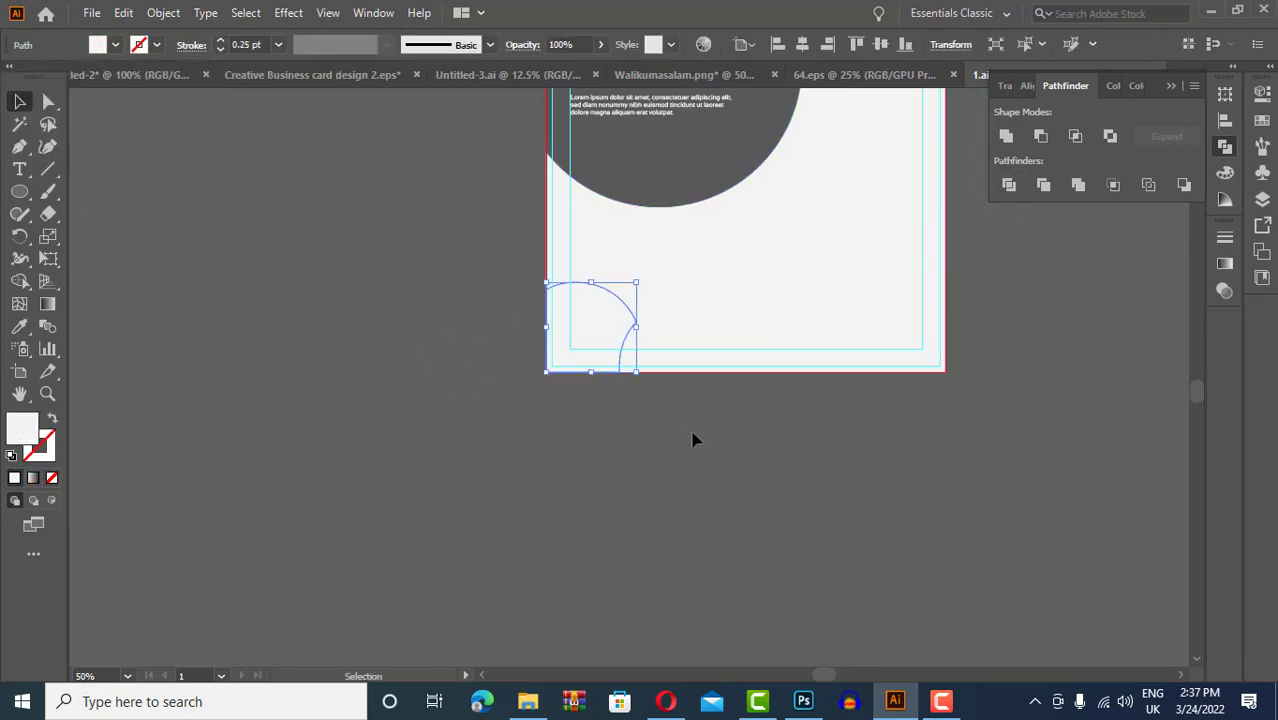
click(585, 346)
click(1066, 460)
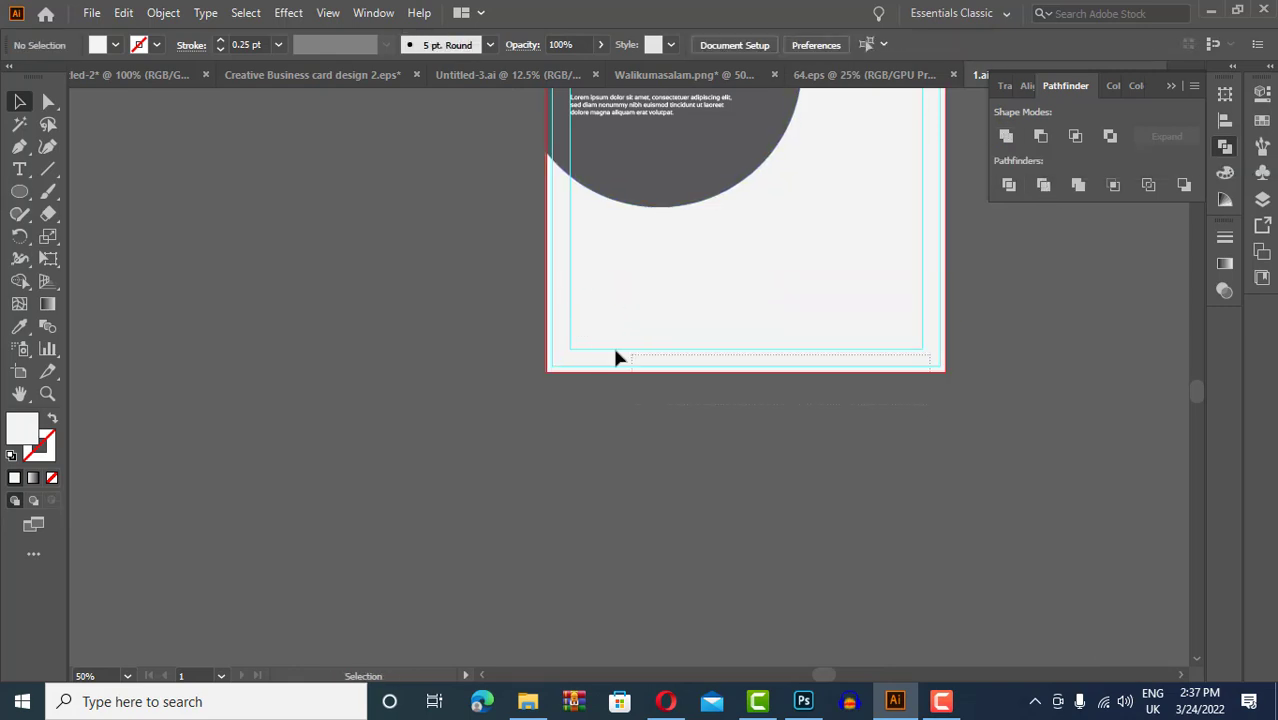
click(784, 402)
Select the arc pieces along the flyer's bottom edge, trying and undoing a merge
scroll(845, 376, up, 1)
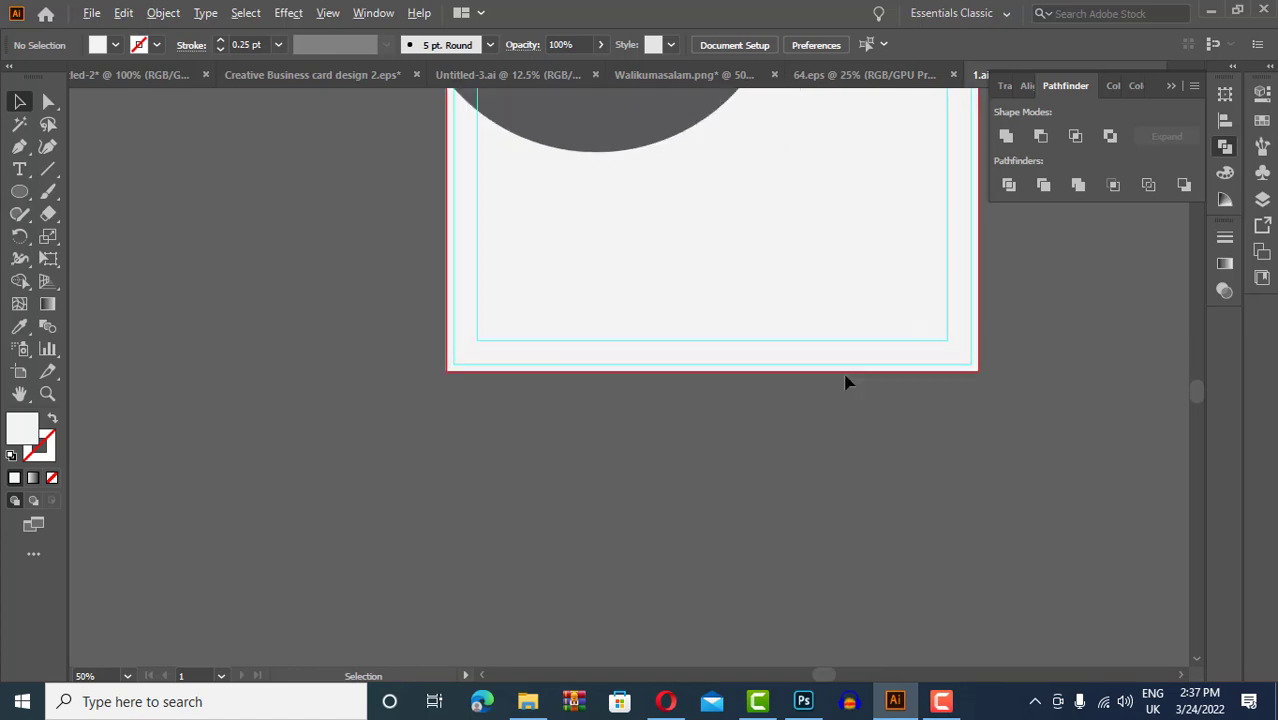
scroll(845, 376, up, 2)
drag(985, 350, 548, 352)
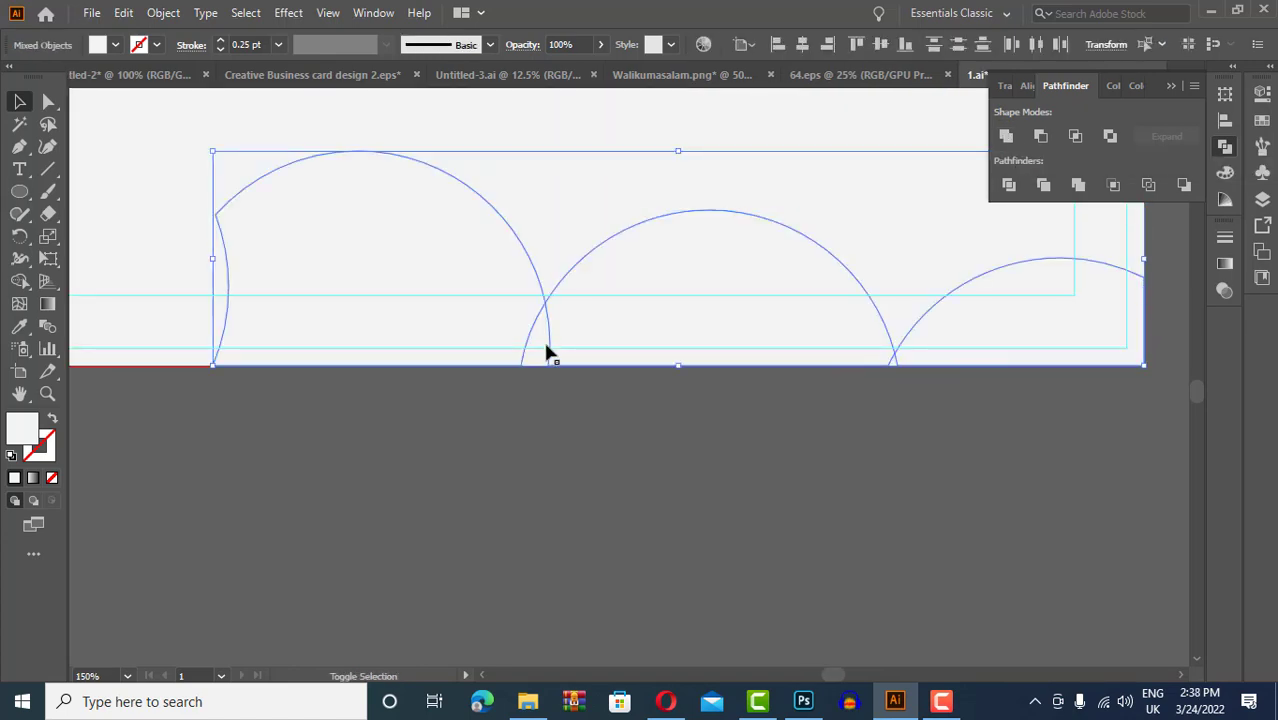
click(1006, 135)
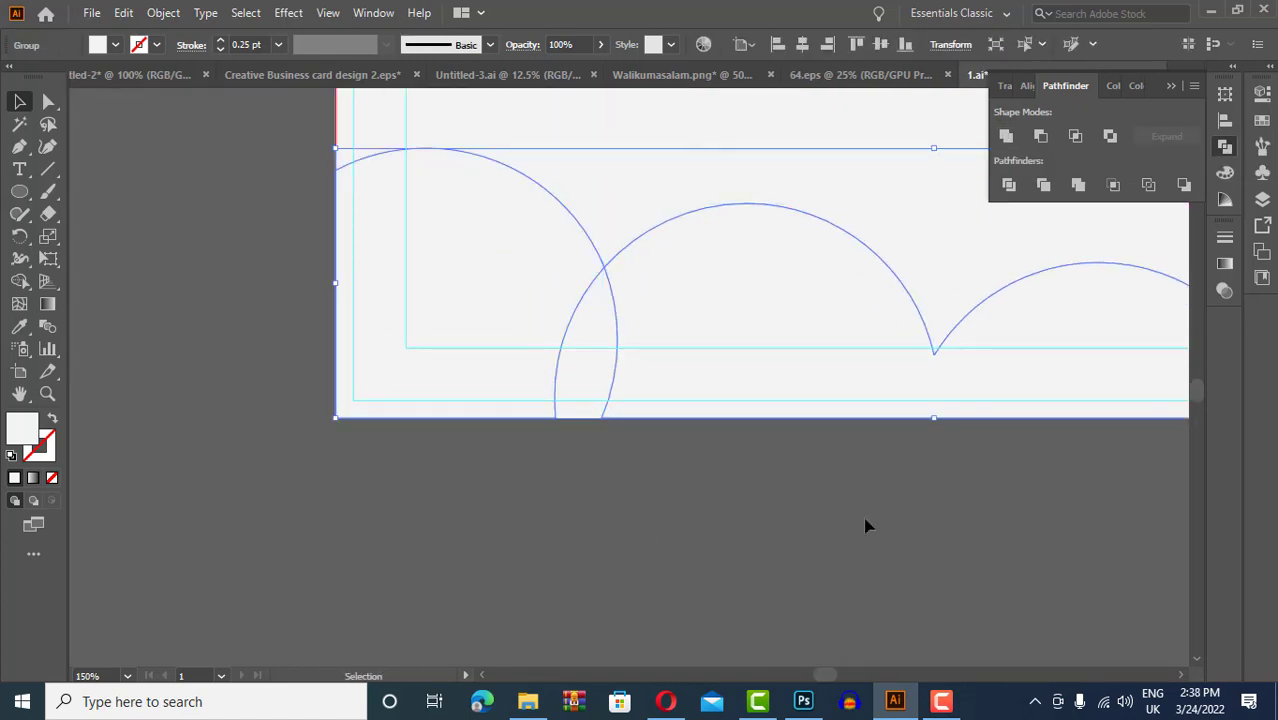
key(ctrl+z)
click(635, 533)
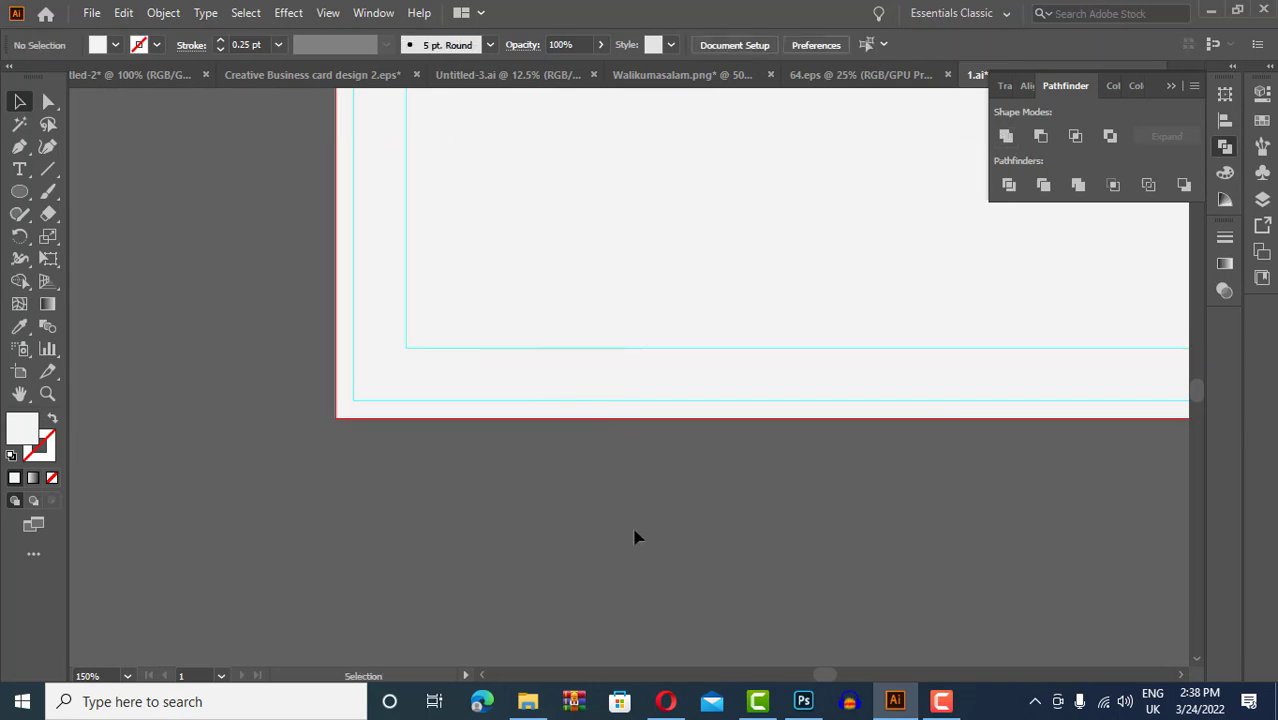
key(ctrl+0)
Fill the bottom arcs with blue after trying and undoing an orange fill
click(115, 44)
click(100, 68)
scroll(827, 490, up, 3)
scroll(869, 433, up, 2)
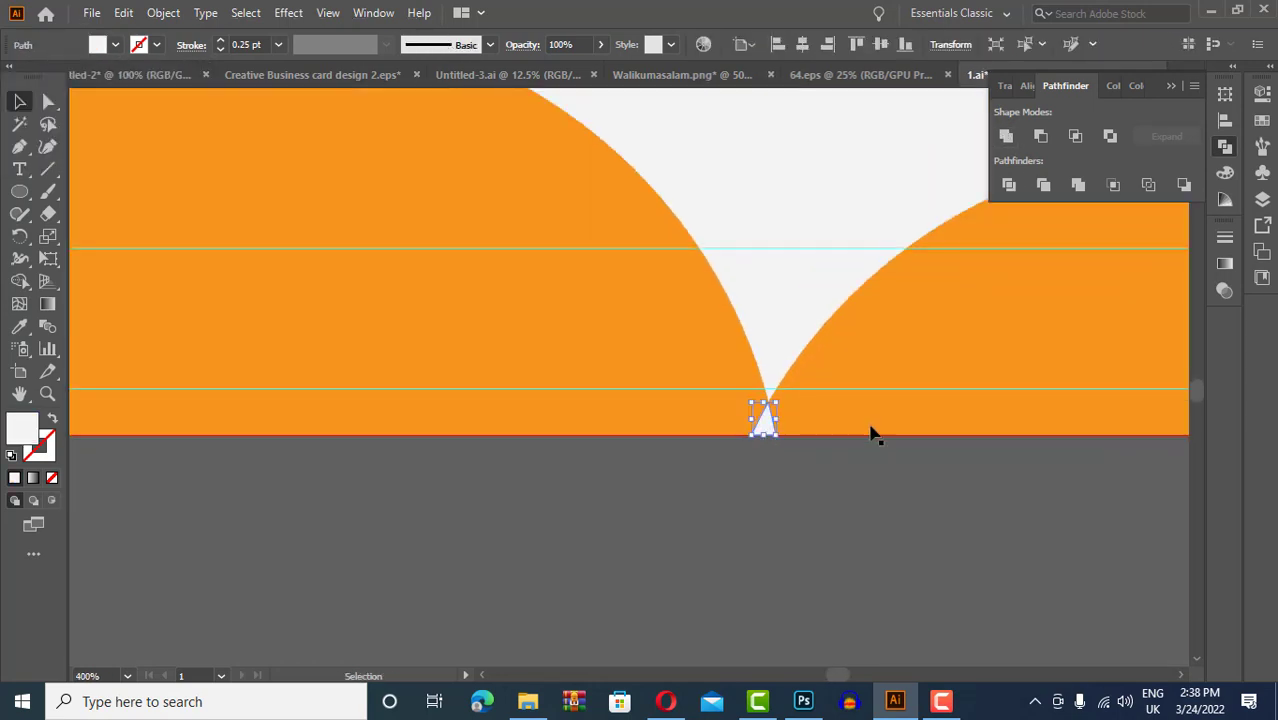
key(ctrl+z)
click(115, 44)
click(75, 100)
click(619, 537)
scroll(619, 537, down, 5)
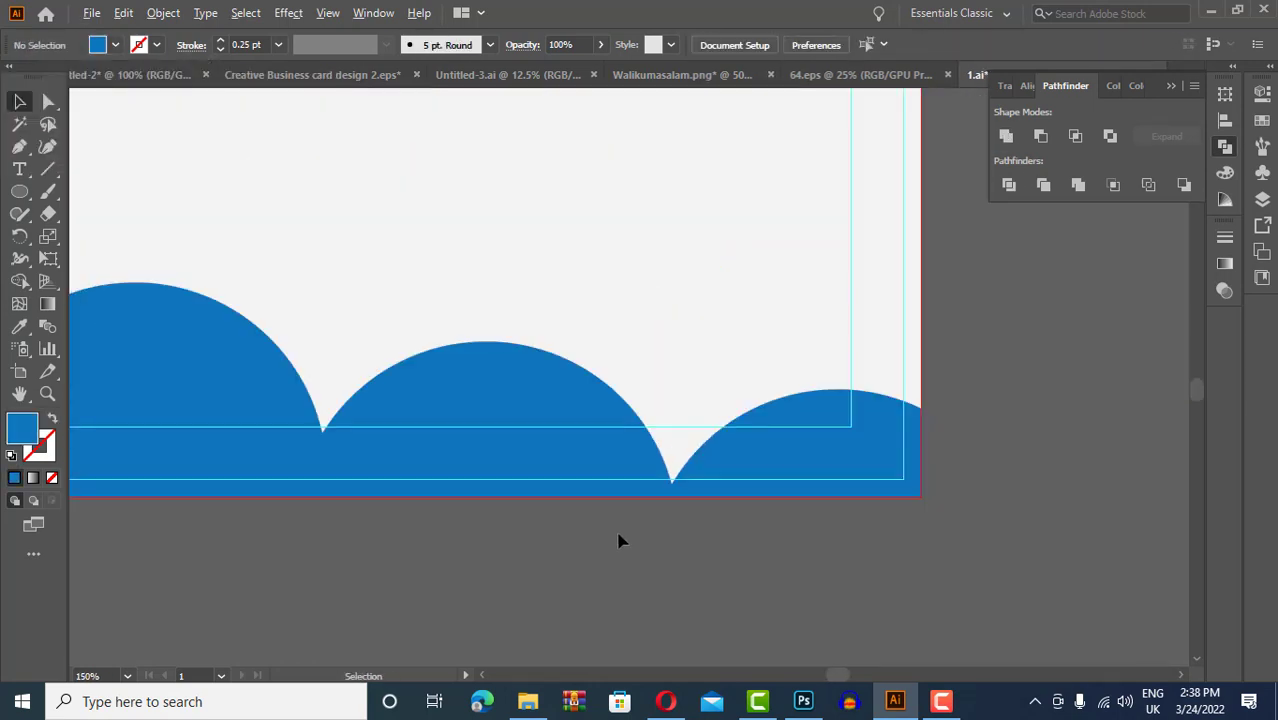
scroll(632, 579, down, 2)
scroll(632, 579, down, 2)
scroll(451, 590, left, 5)
Move the Creative, Marketing and Design Concept blocks right and space them evenly
drag(258, 340, 972, 344)
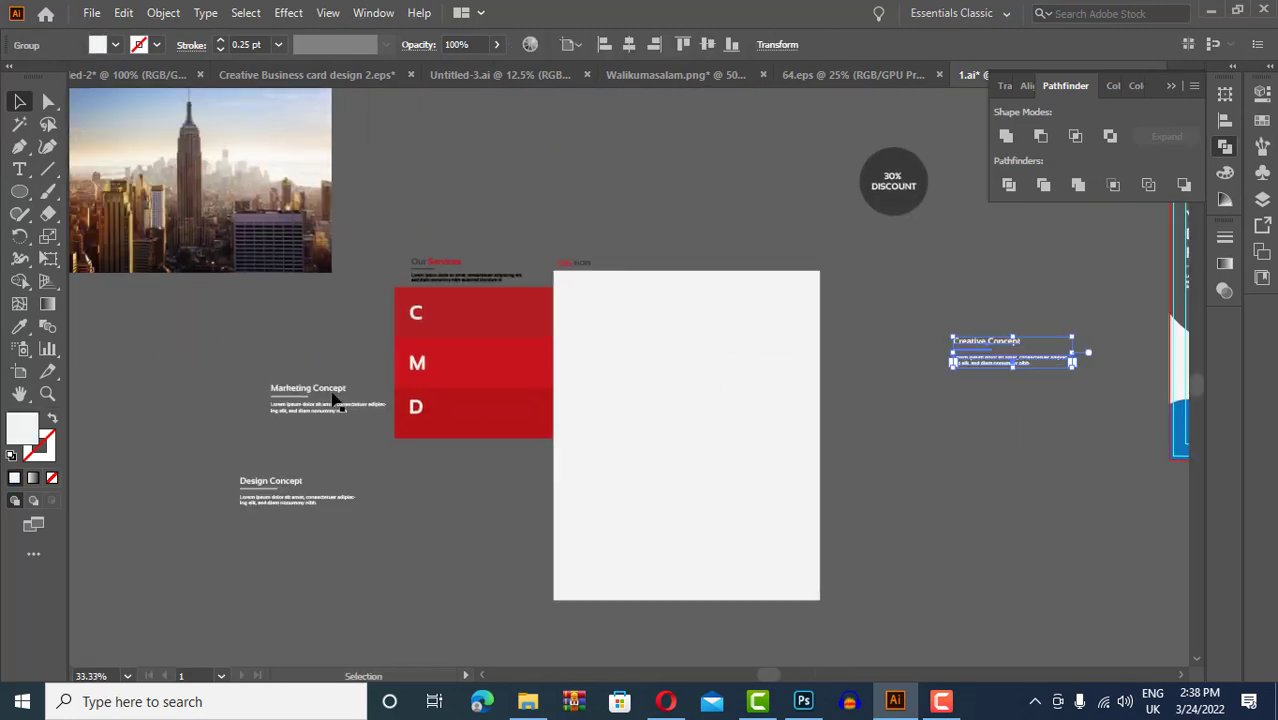
drag(335, 400, 1005, 402)
drag(290, 481, 1050, 451)
scroll(1050, 451, right, 3)
drag(780, 340, 930, 478)
click(1027, 85)
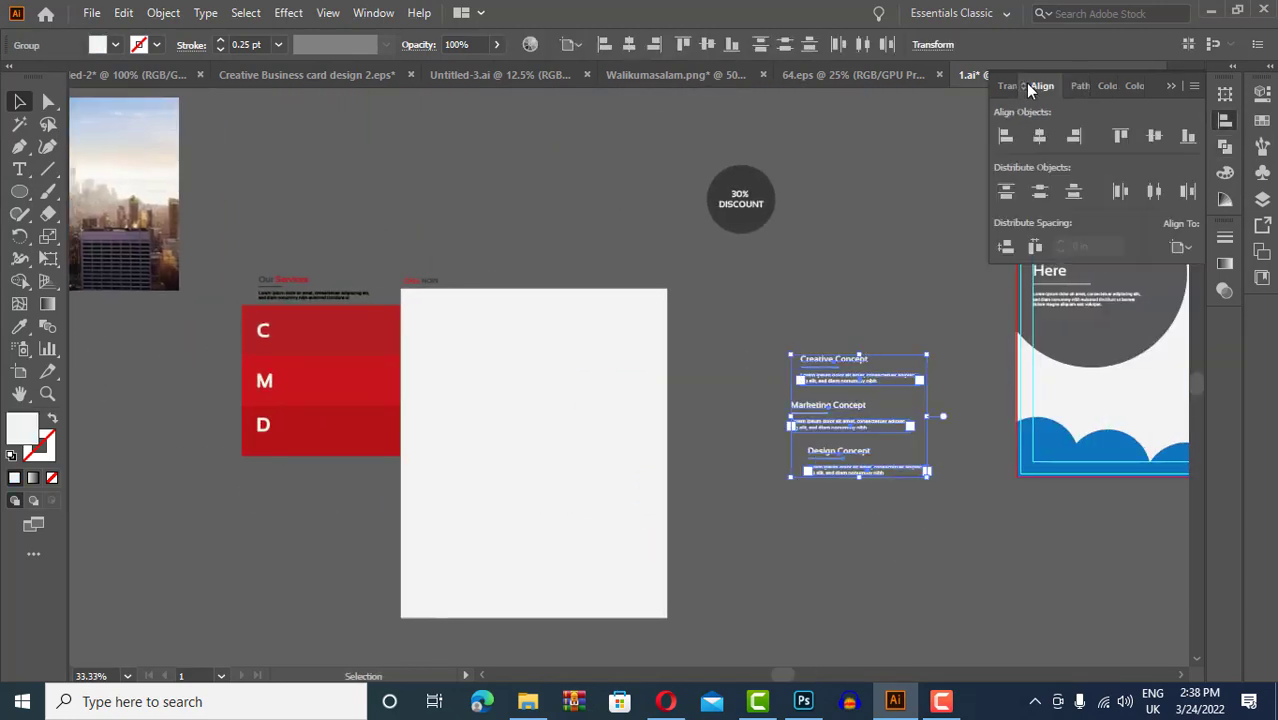
click(1006, 137)
key(ctrl+z)
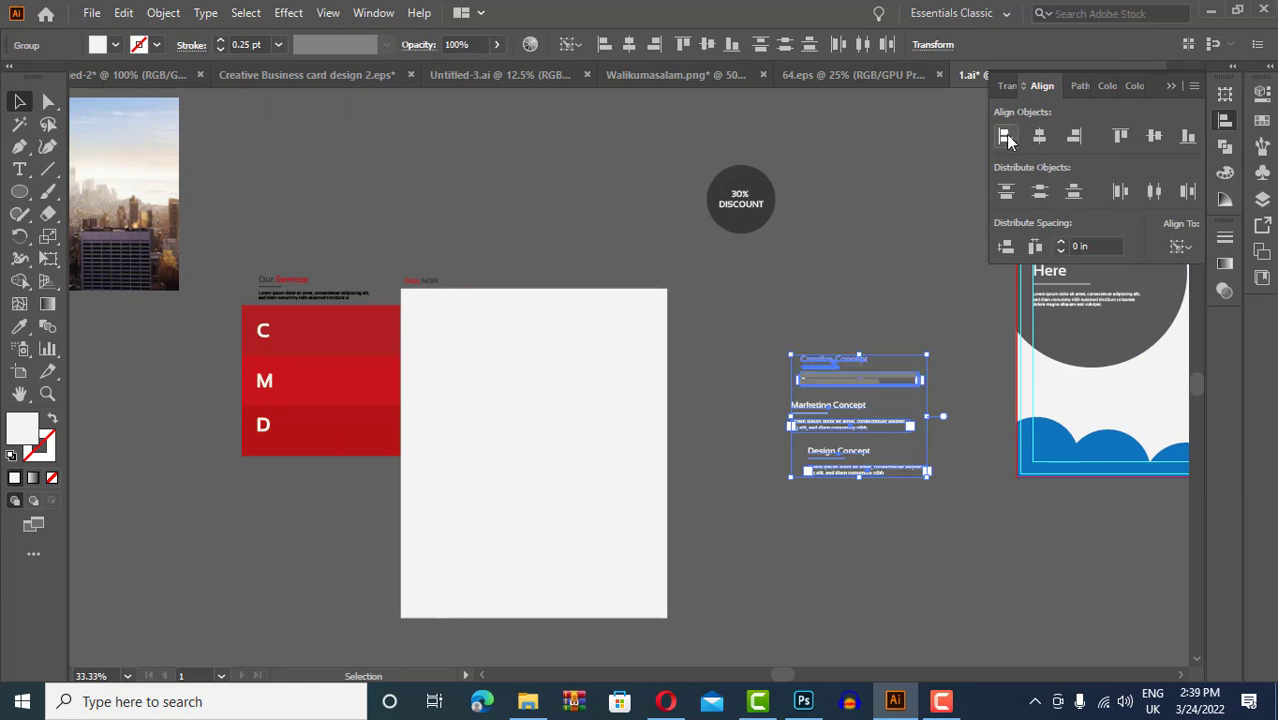
click(1036, 247)
Make the concept text dark grey and group the three concept blocks
click(115, 44)
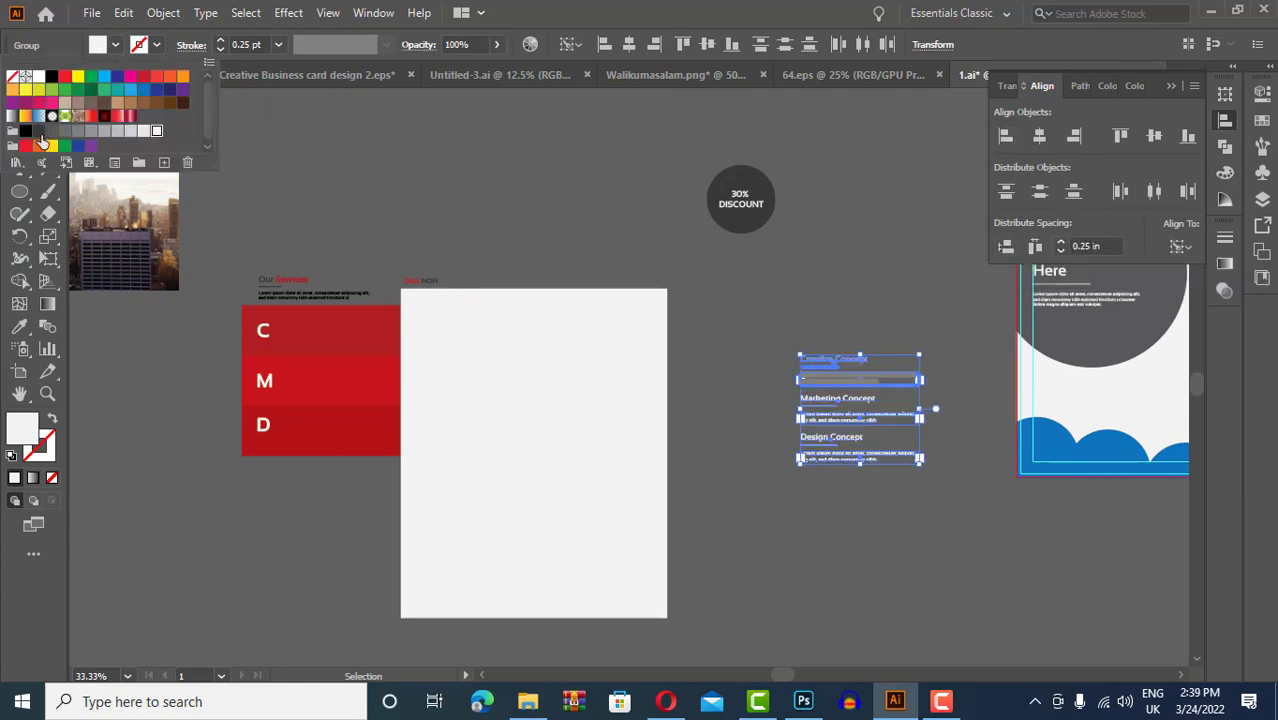
click(40, 150)
click(763, 322)
drag(763, 322, 930, 470)
click(163, 12)
click(240, 94)
Move the concept group onto the flyer's lower right and bring it to the front
scroll(722, 322, right, 2)
scroll(1033, 385, right, 5)
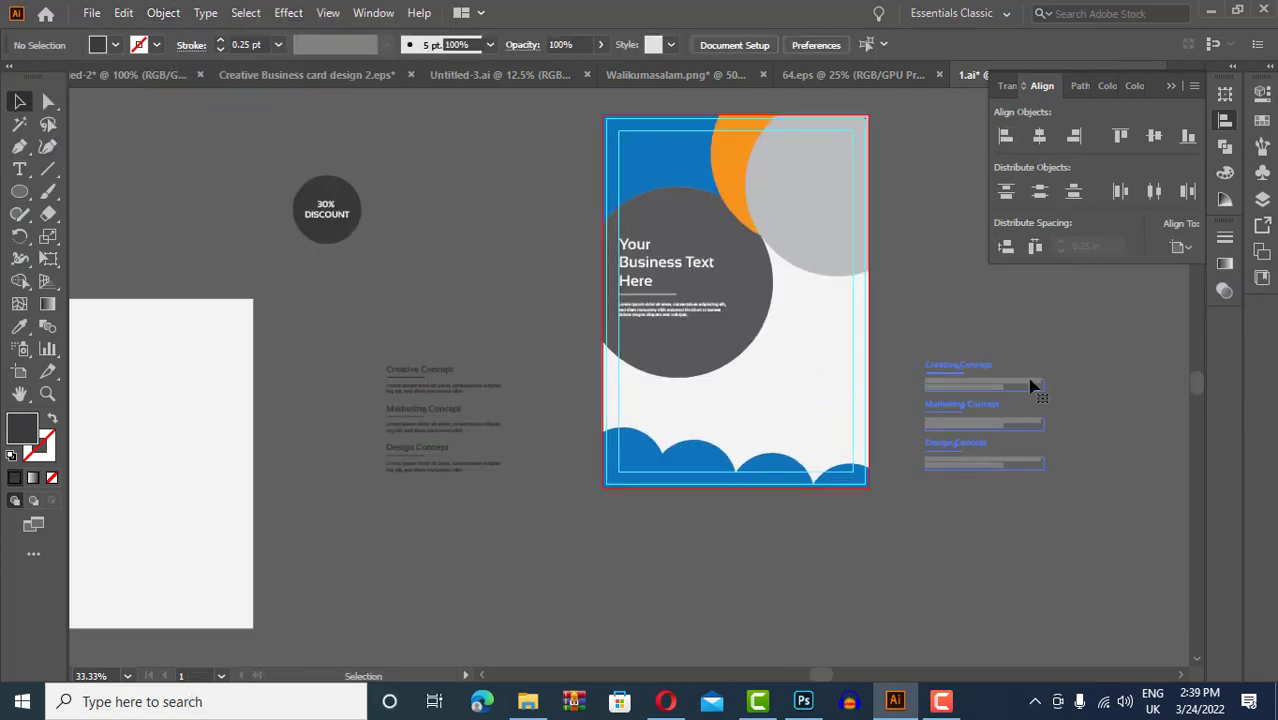
scroll(1040, 360, up, 2)
drag(900, 345, 592, 369)
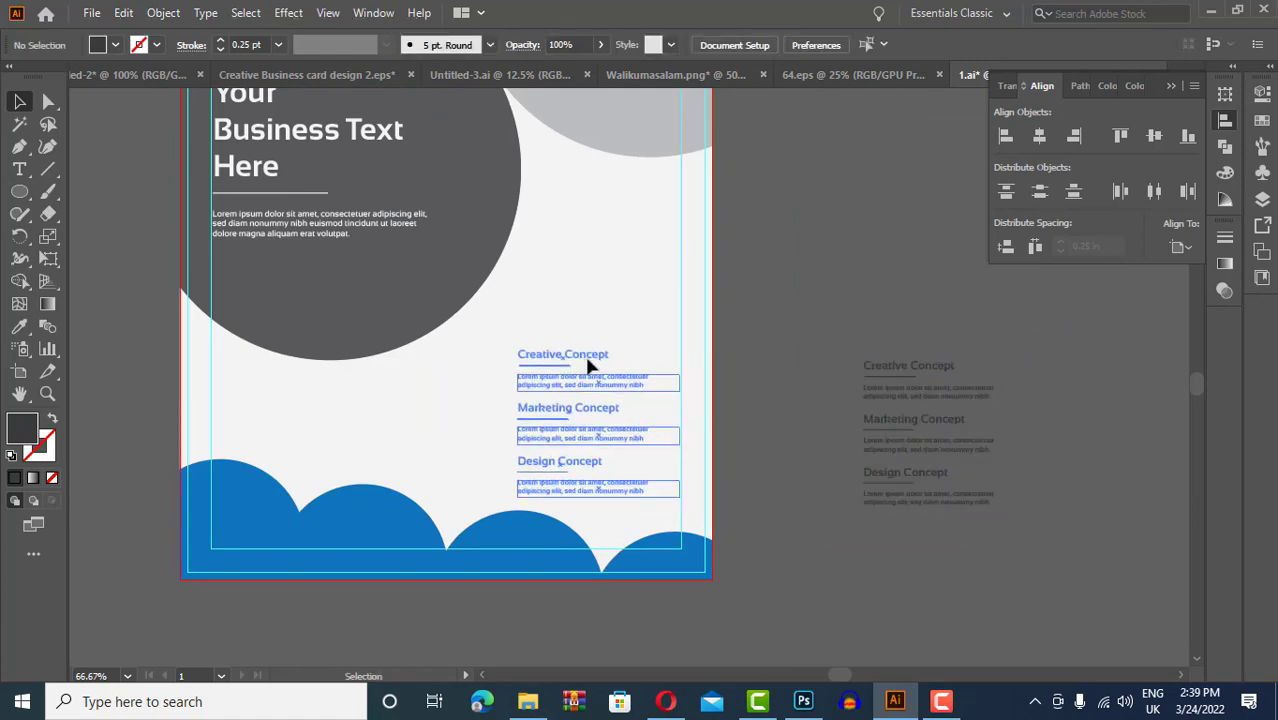
right_click(598, 390)
click(856, 297)
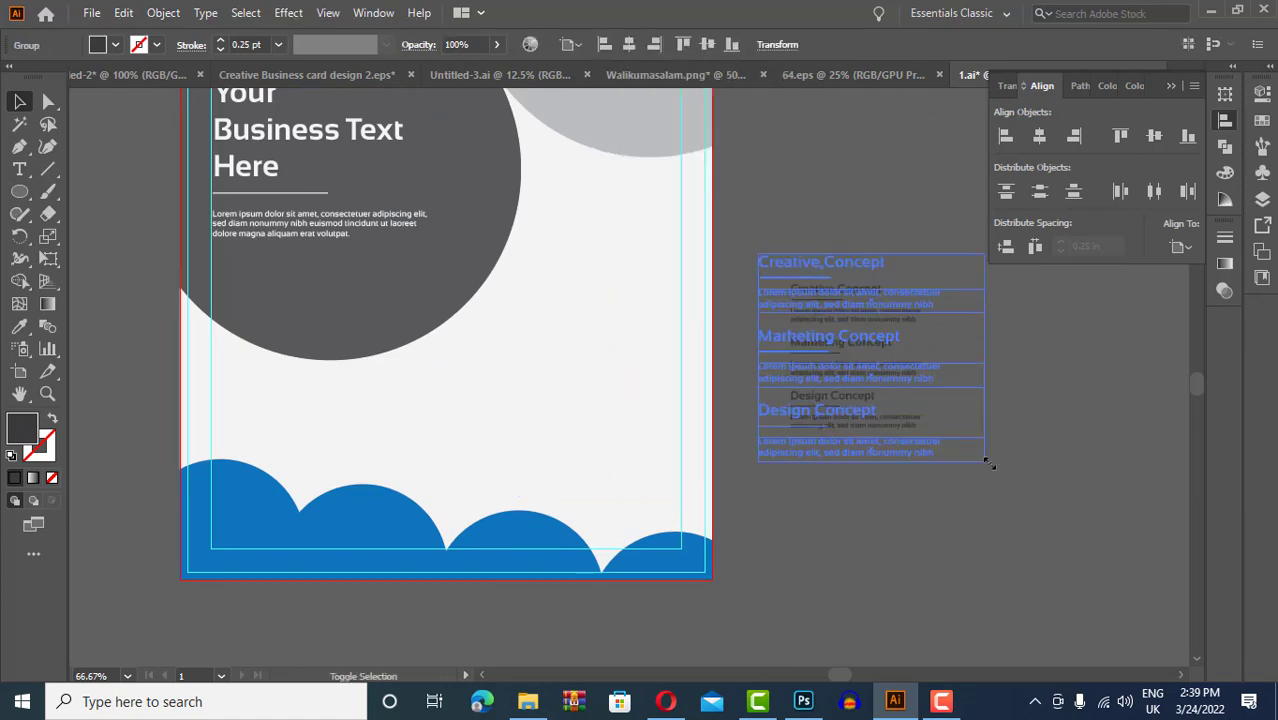
mouse_move(838, 262)
mouse_down()
mouse_move(563, 303)
mouse_move(575, 325)
mouse_up()
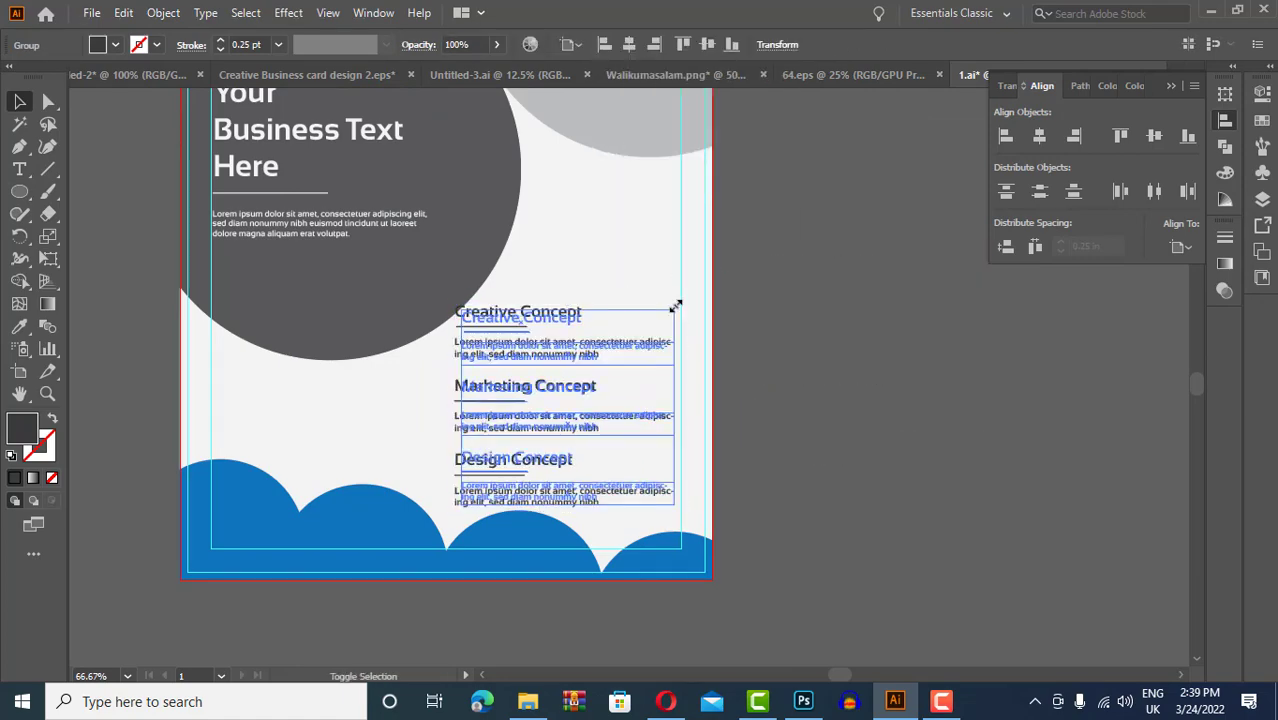
scroll(693, 308, up, 3)
scroll(927, 374, down, 4)
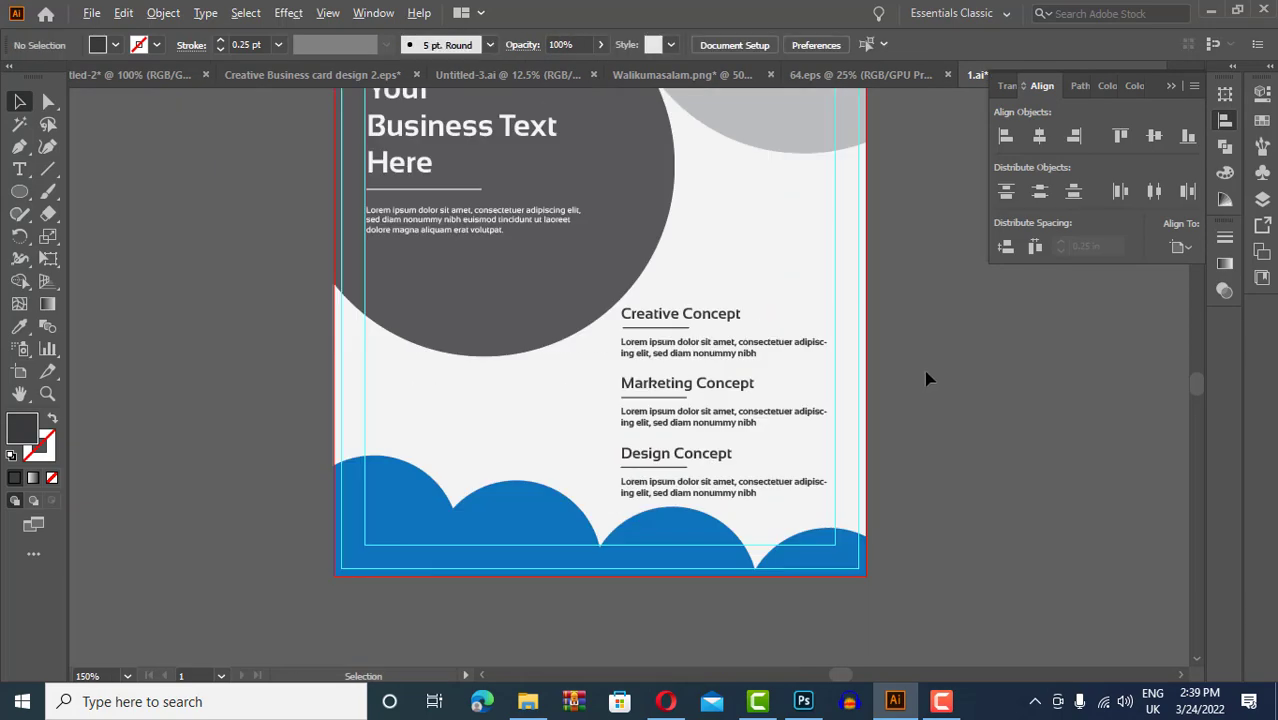
Try moving the 30% DISCOUNT badge and Our Services group onto the flyer, then undo
mouse_move(90, 150)
mouse_down()
mouse_move(340, 440)
mouse_move(585, 420)
mouse_up()
right_click(585, 420)
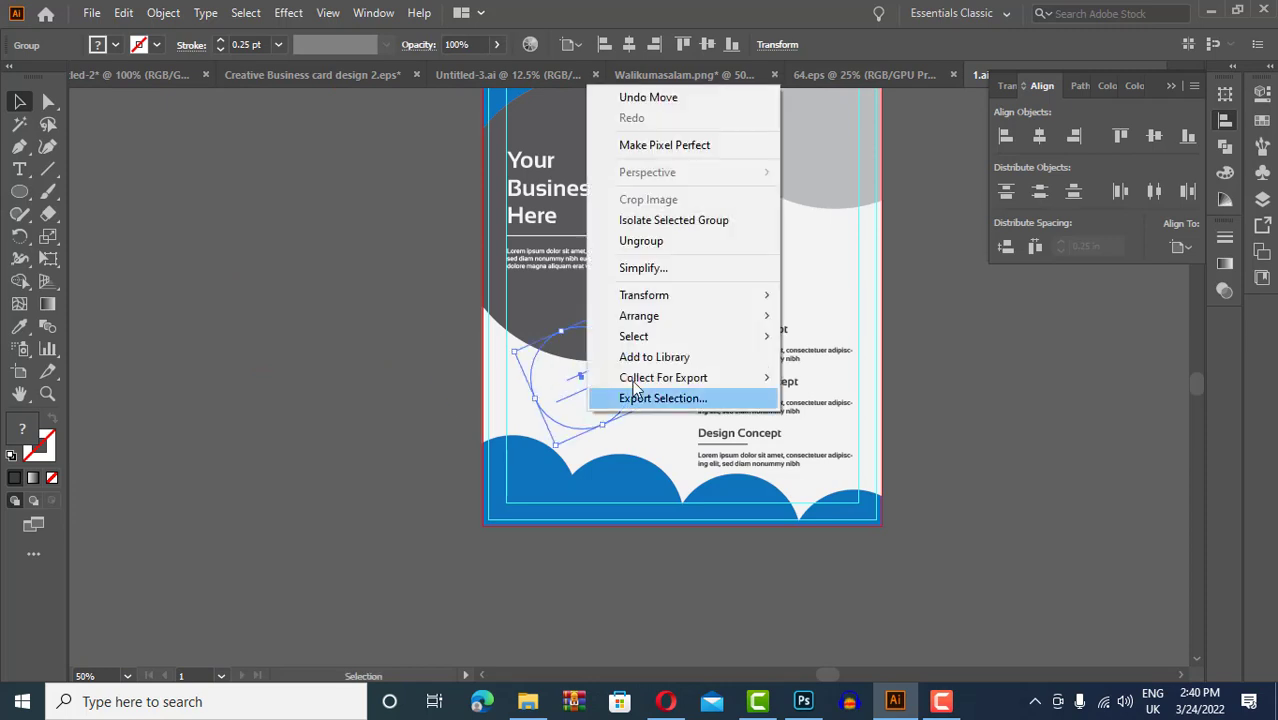
click(1000, 388)
scroll(985, 393, down, 2)
drag(196, 364, 583, 366)
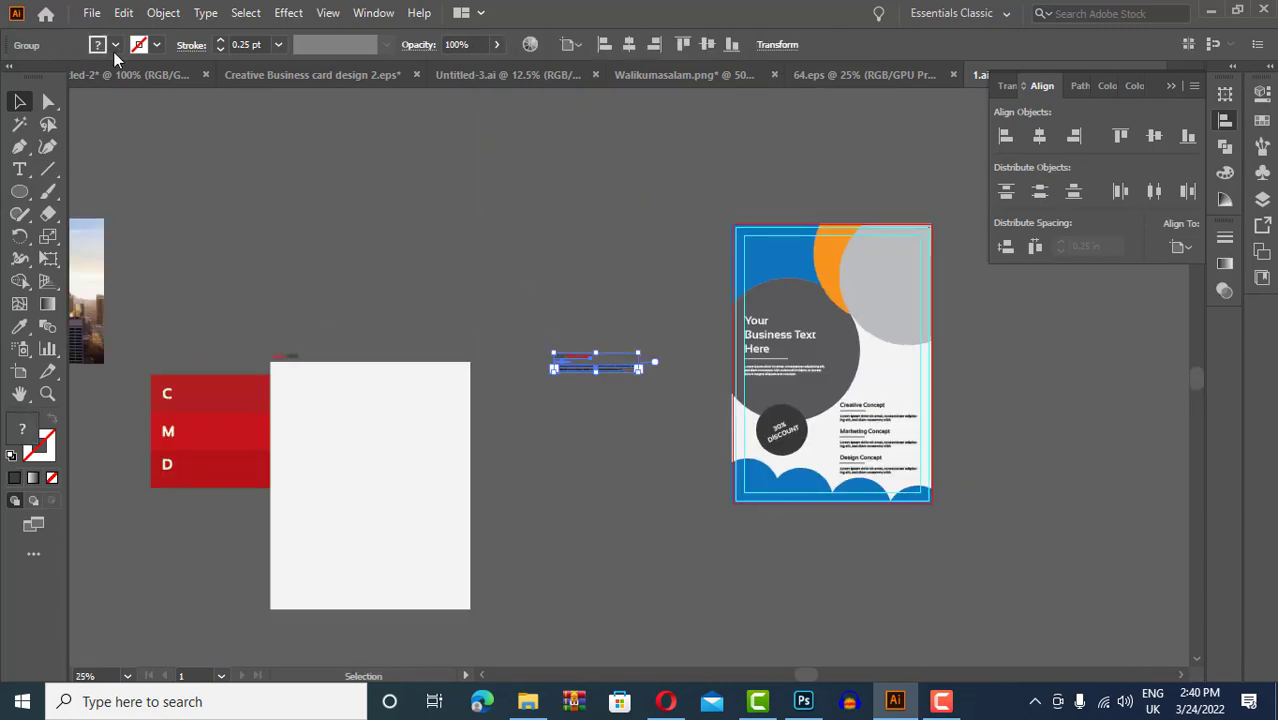
scroll(645, 340, up, 2)
click(349, 324)
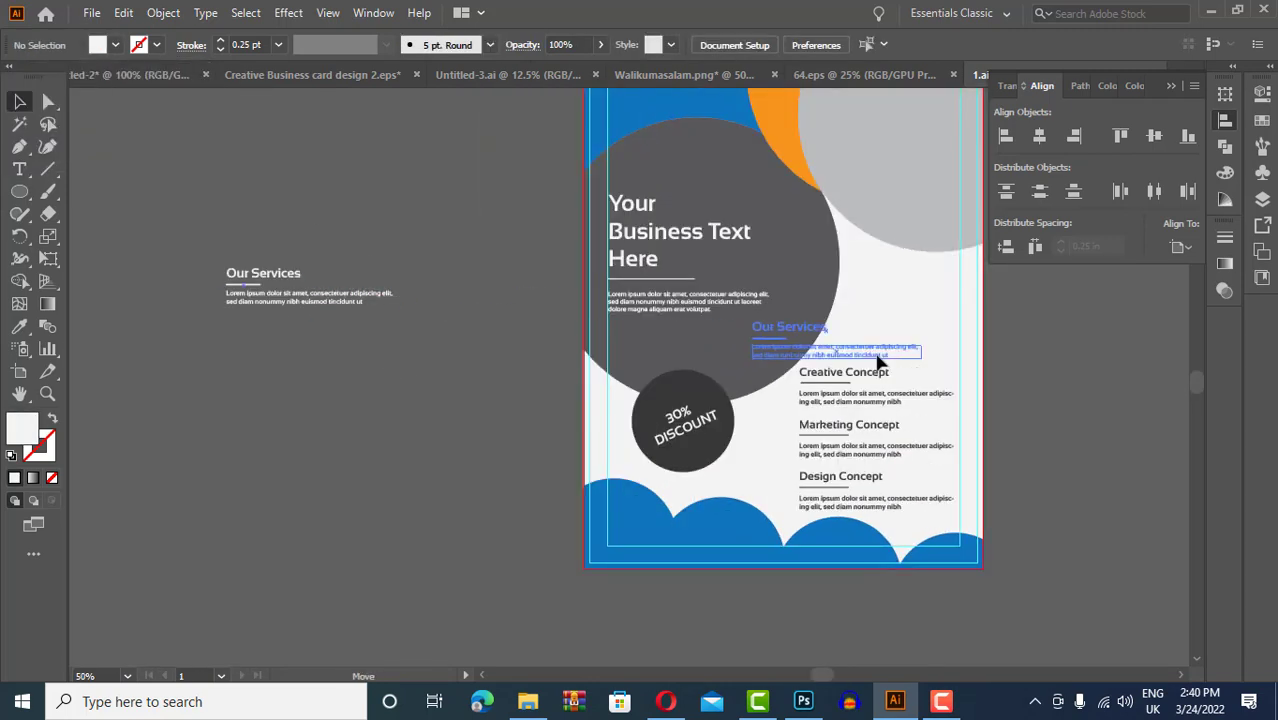
key(ctrl+z)
key(ctrl+z)
Make Our Services dark grey, move it onto the flyer and bring it to front
click(115, 44)
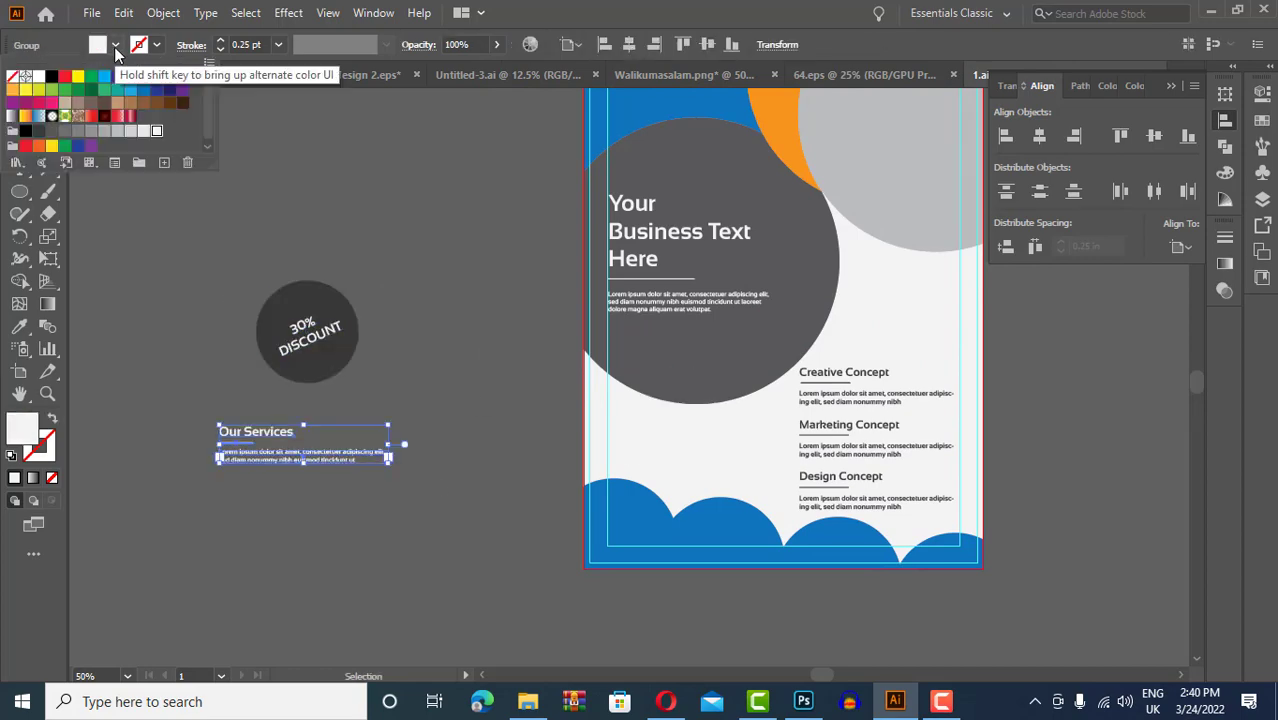
click(40, 120)
drag(381, 457, 785, 455)
right_click(675, 440)
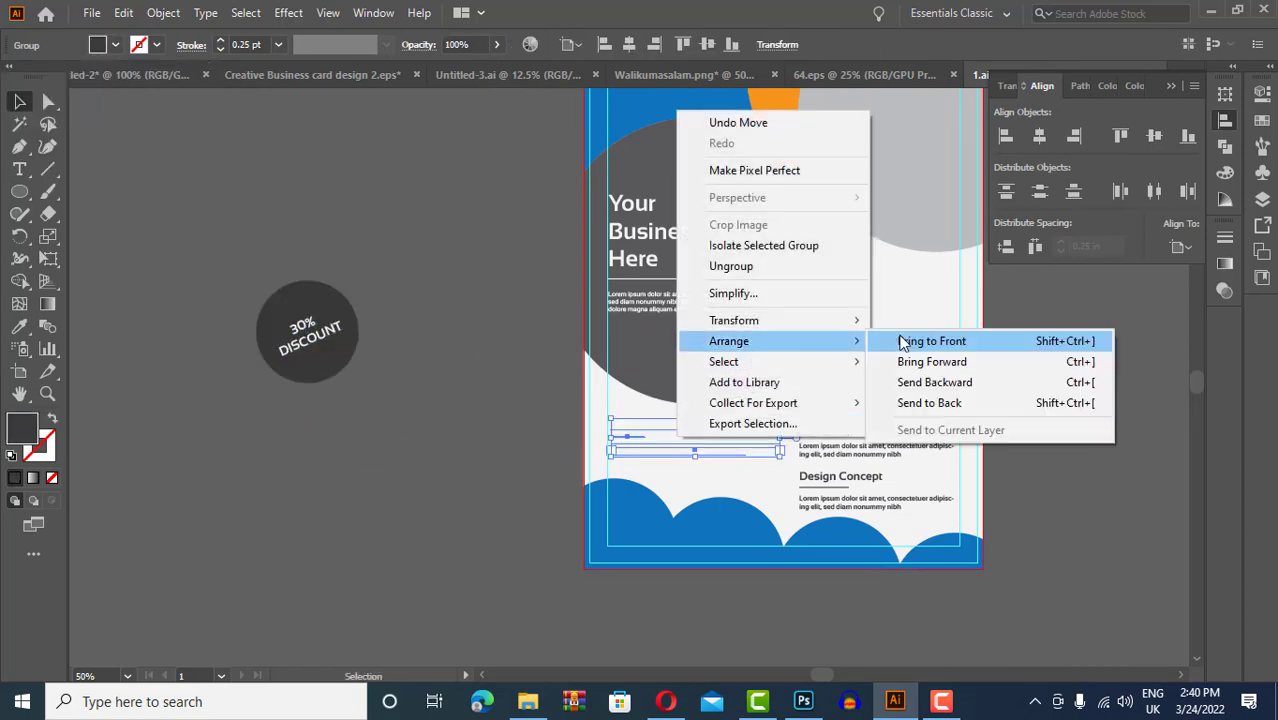
click(902, 342)
click(1103, 420)
Narrow the Our Services body text box so it wraps to three lines
scroll(720, 460, up, 2)
right_click(720, 458)
click(676, 462)
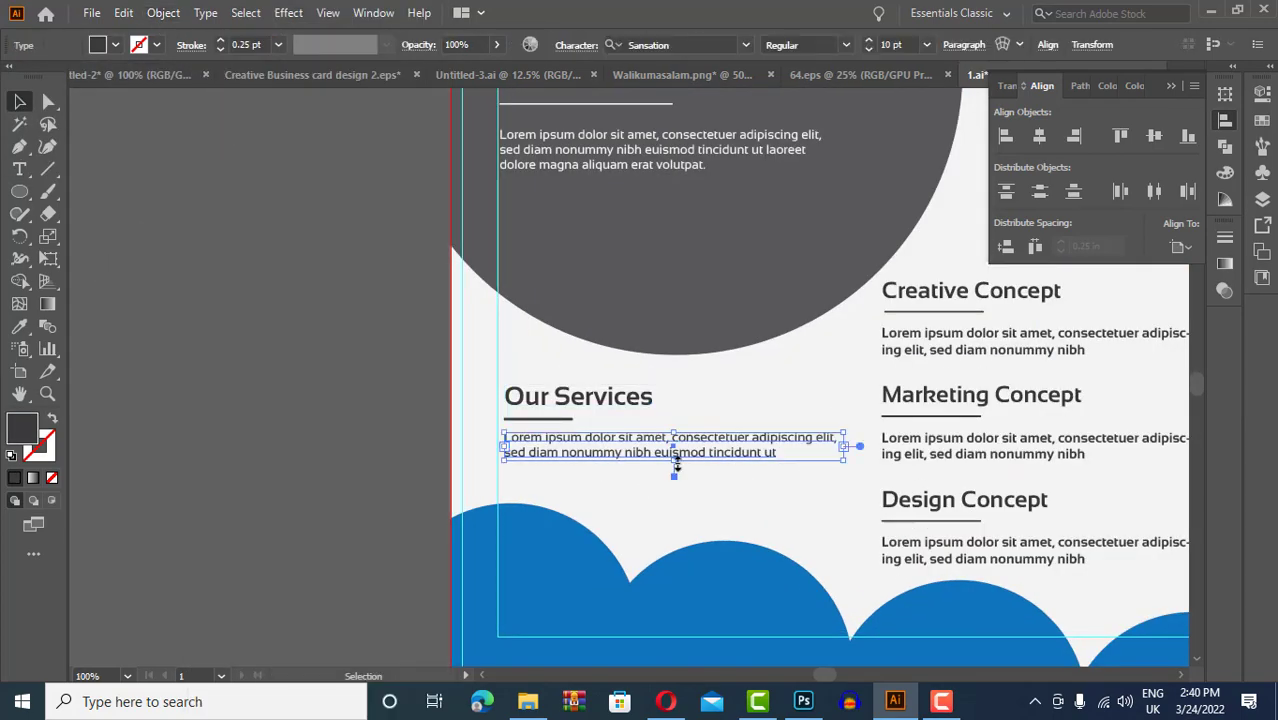
drag(703, 476, 720, 476)
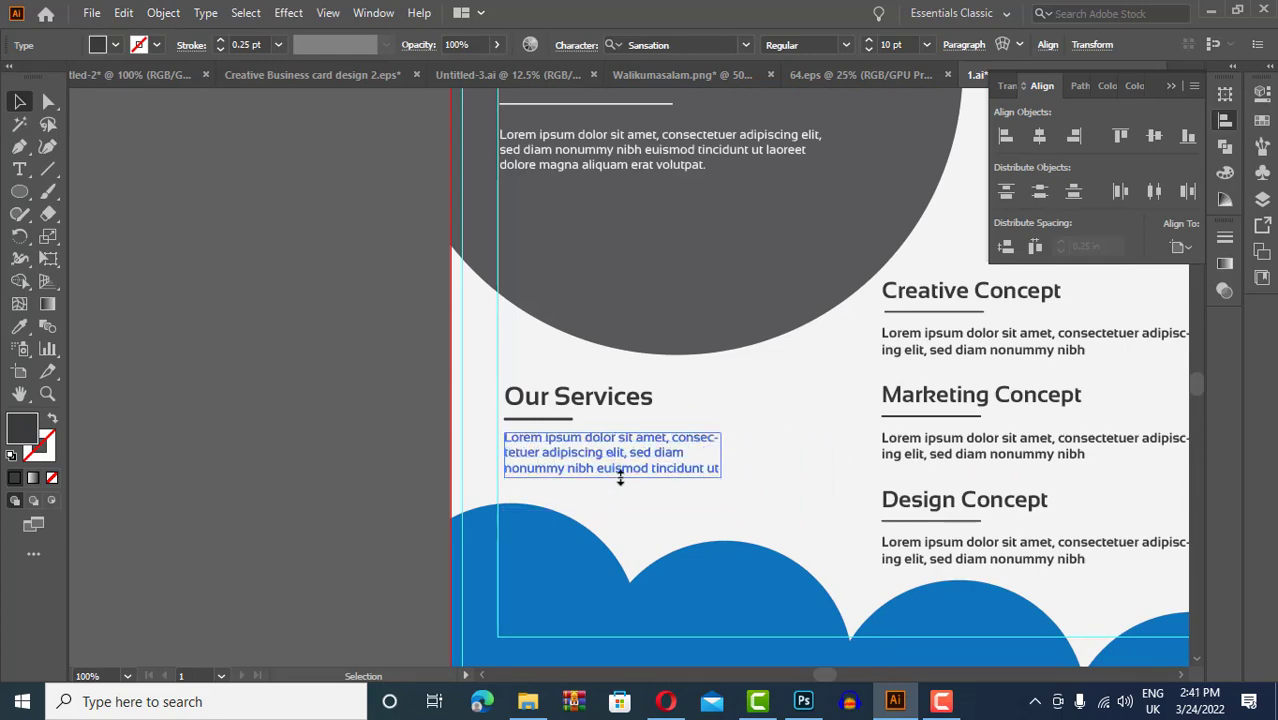
Place the Our Services group above the Creative Concept heading
click(248, 391)
key(ctrl+minus)
mouse_move(404, 431)
mouse_down()
mouse_move(645, 315)
mouse_move(601, 355)
mouse_up()
scroll(645, 315, up, 2)
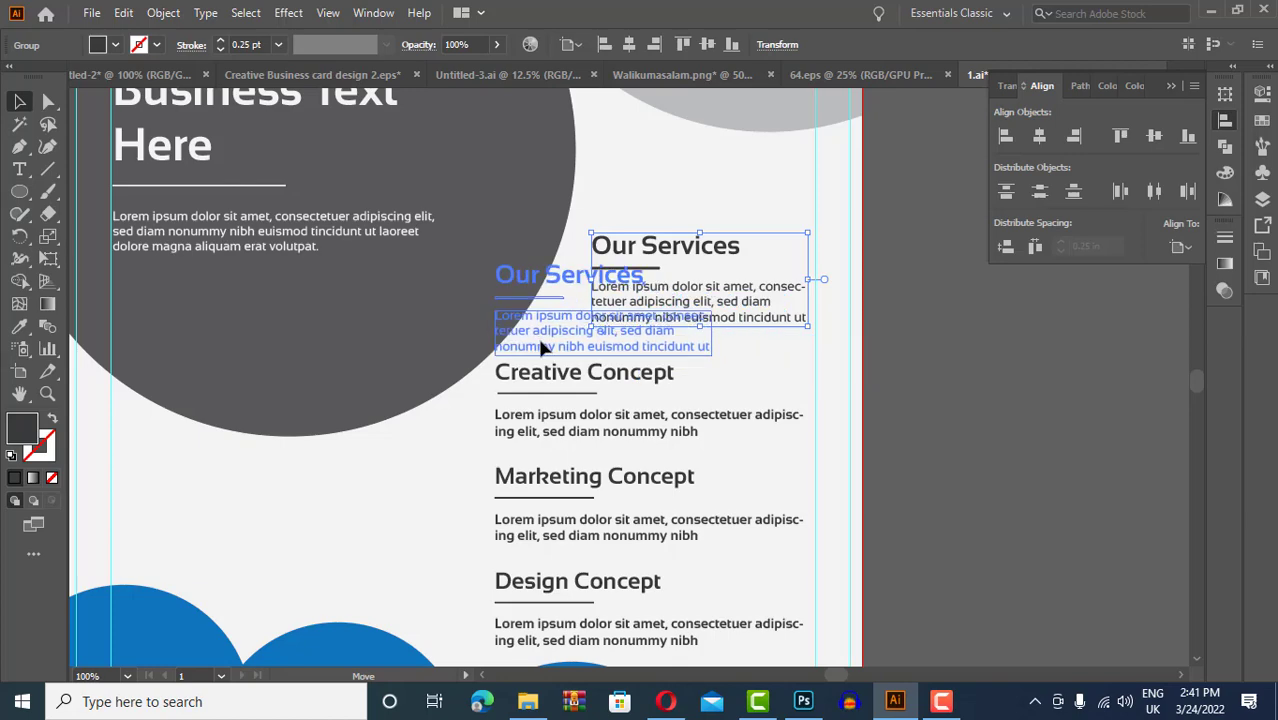
click(601, 355)
drag(688, 340, 790, 328)
click(1021, 449)
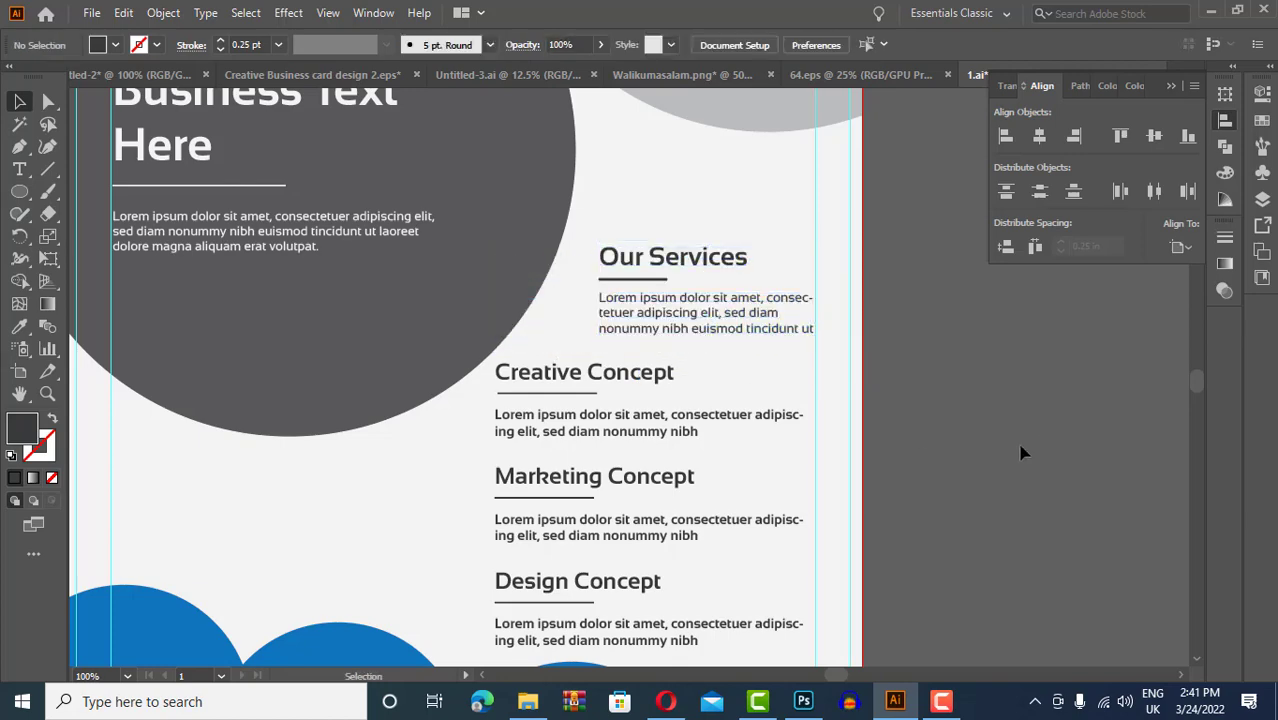
scroll(1015, 452, down, 1)
scroll(1015, 452, down, 2)
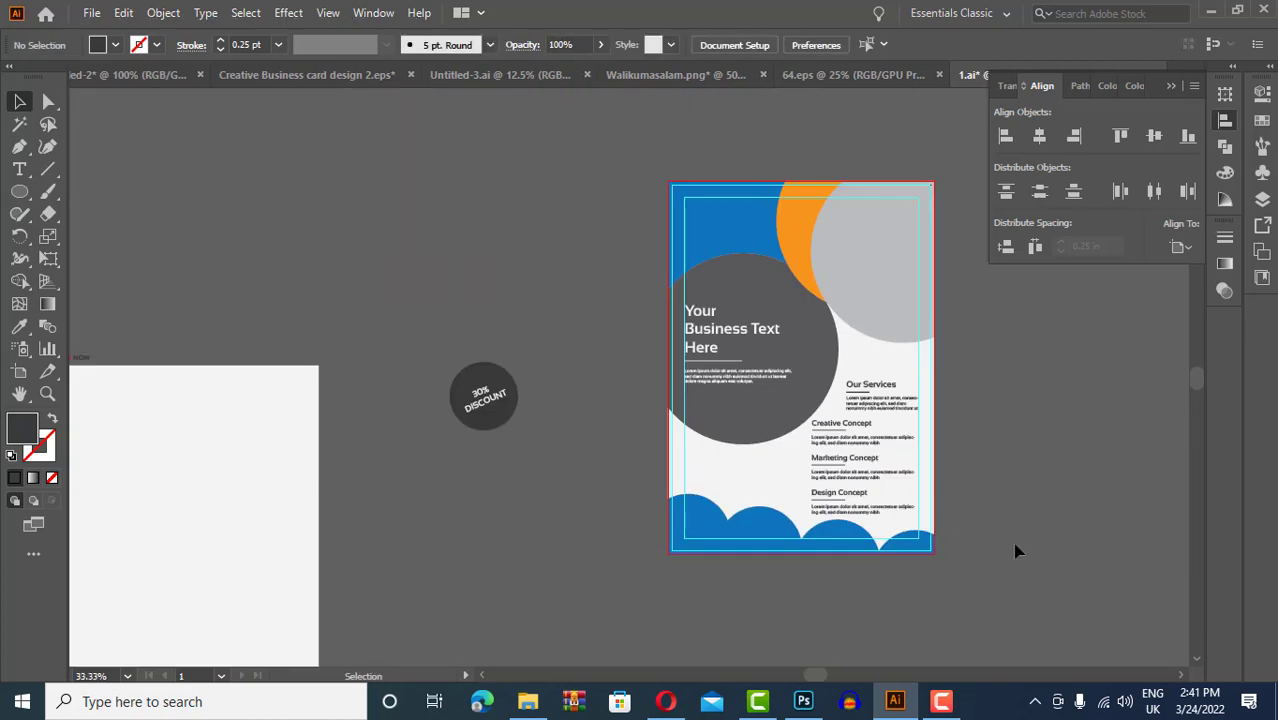
Move the 30% DISCOUNT badge onto the flyer beside Our Services
click(480, 420)
drag(492, 369, 828, 412)
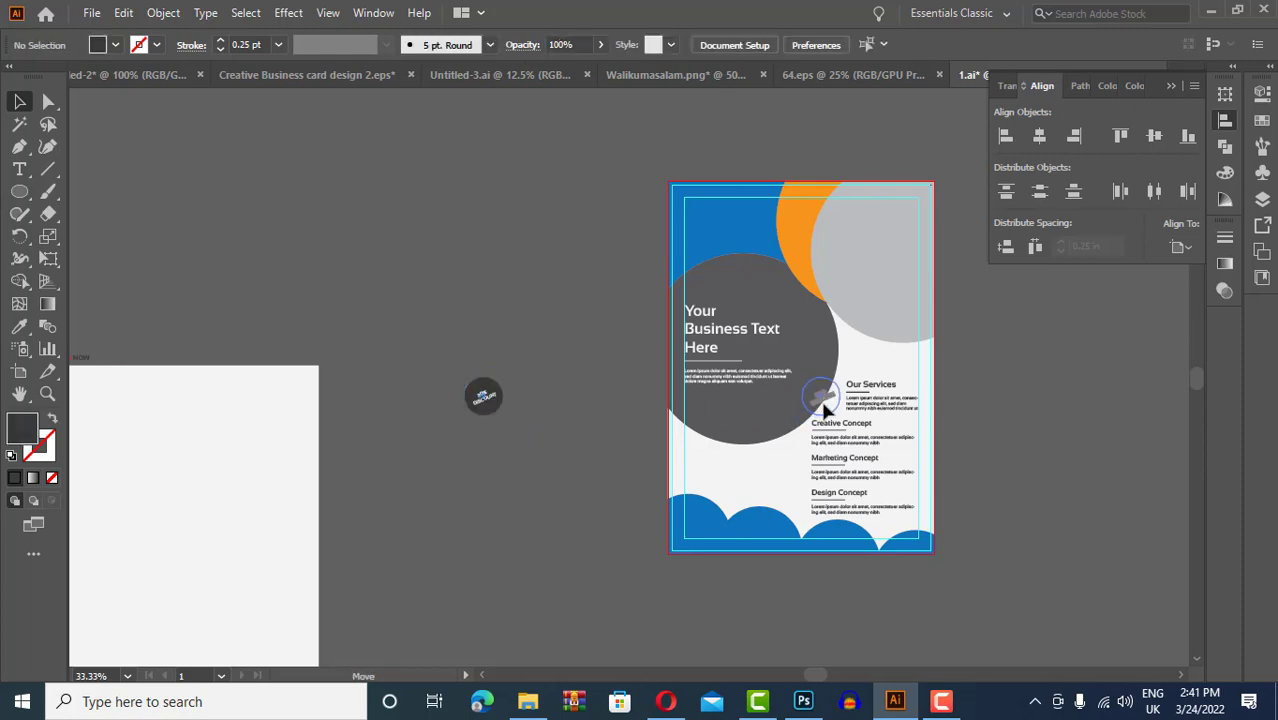
click(860, 74)
Carry the business card's text and logo group into the flyer document and enlarge it
click(680, 74)
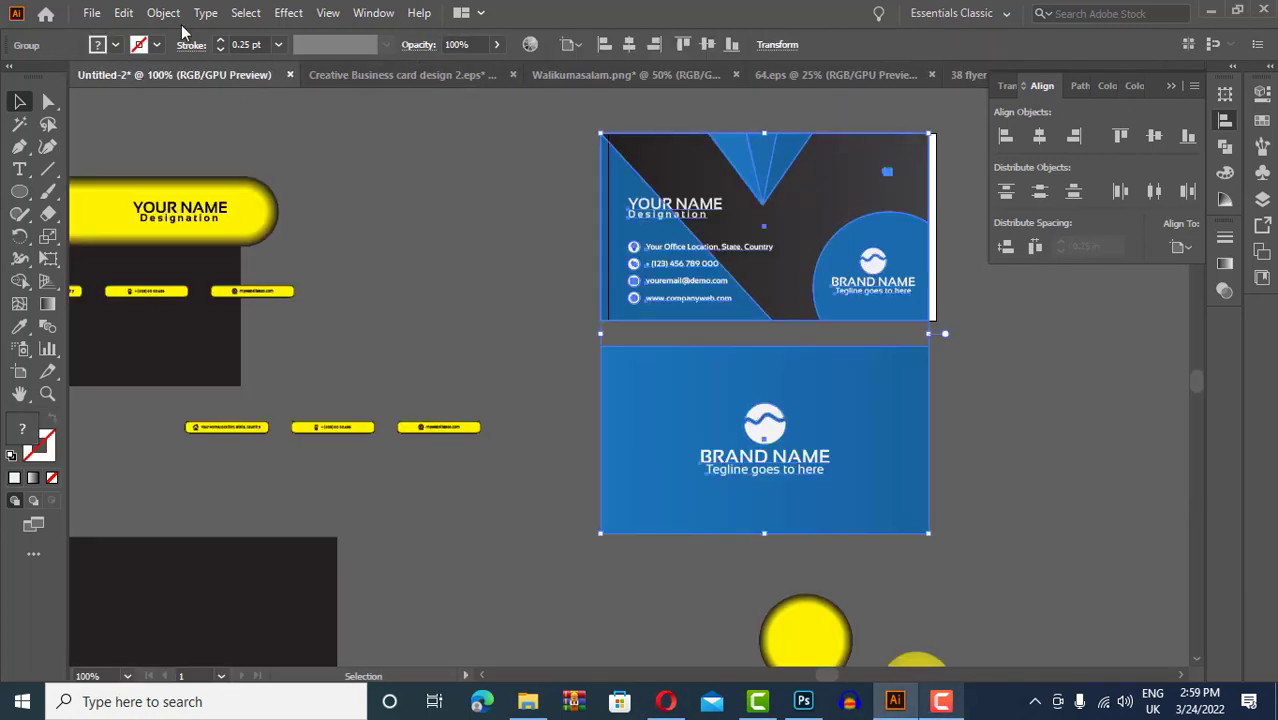
mouse_move(880, 290)
mouse_down()
mouse_move(1017, 382)
mouse_move(1083, 575)
mouse_up()
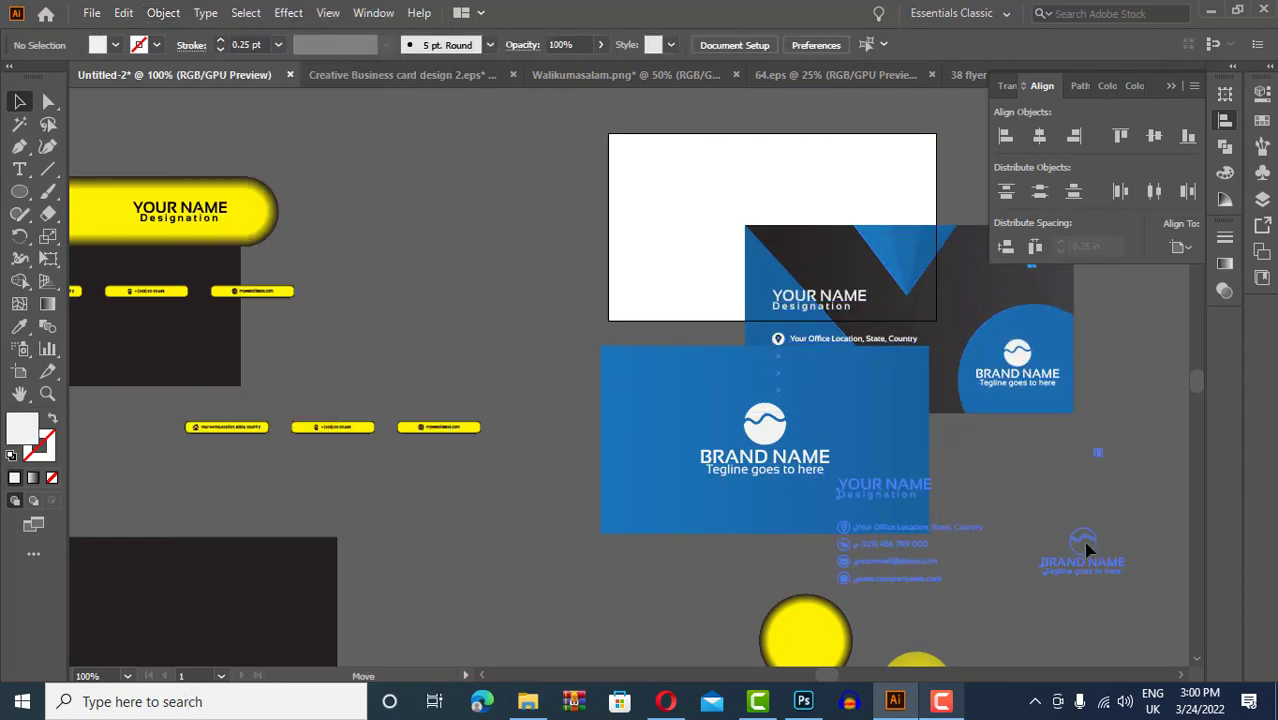
drag(980, 242, 600, 405)
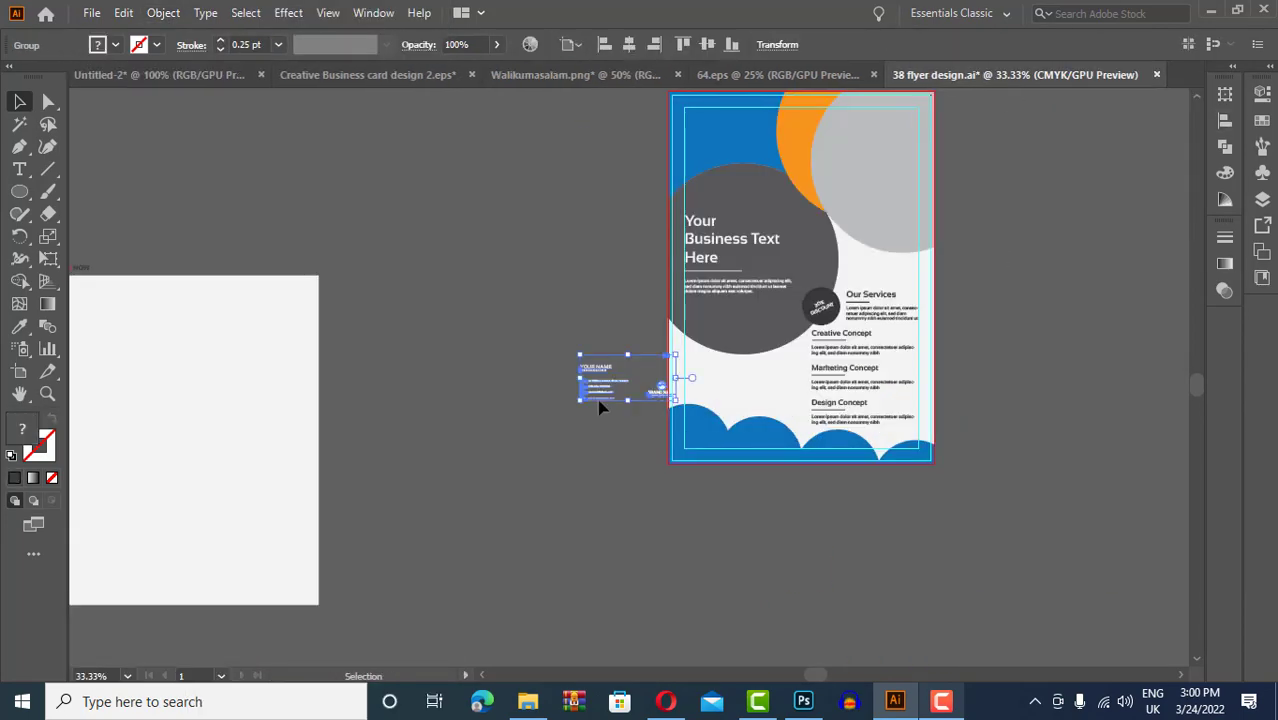
drag(536, 503, 600, 536)
click(536, 522)
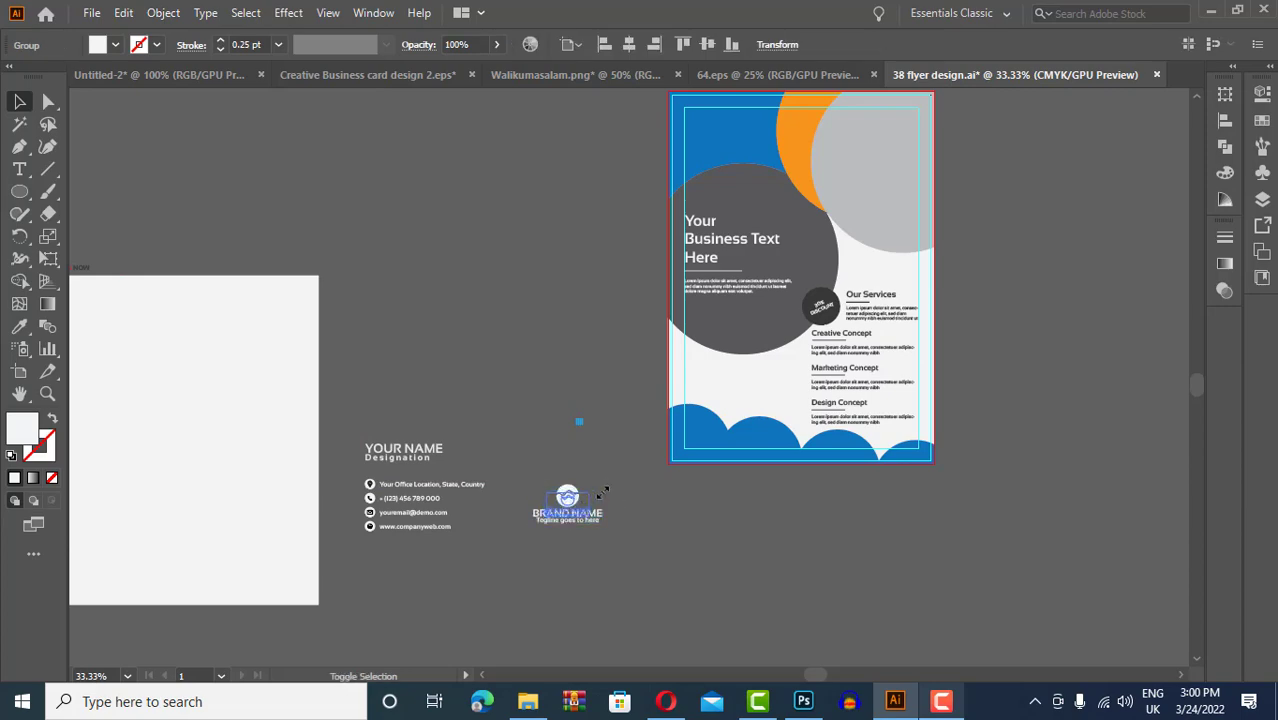
Move the BRAND NAME logo to the flyer's top left, then select the contact details
drag(602, 492, 722, 128)
scroll(776, 151, up, 5)
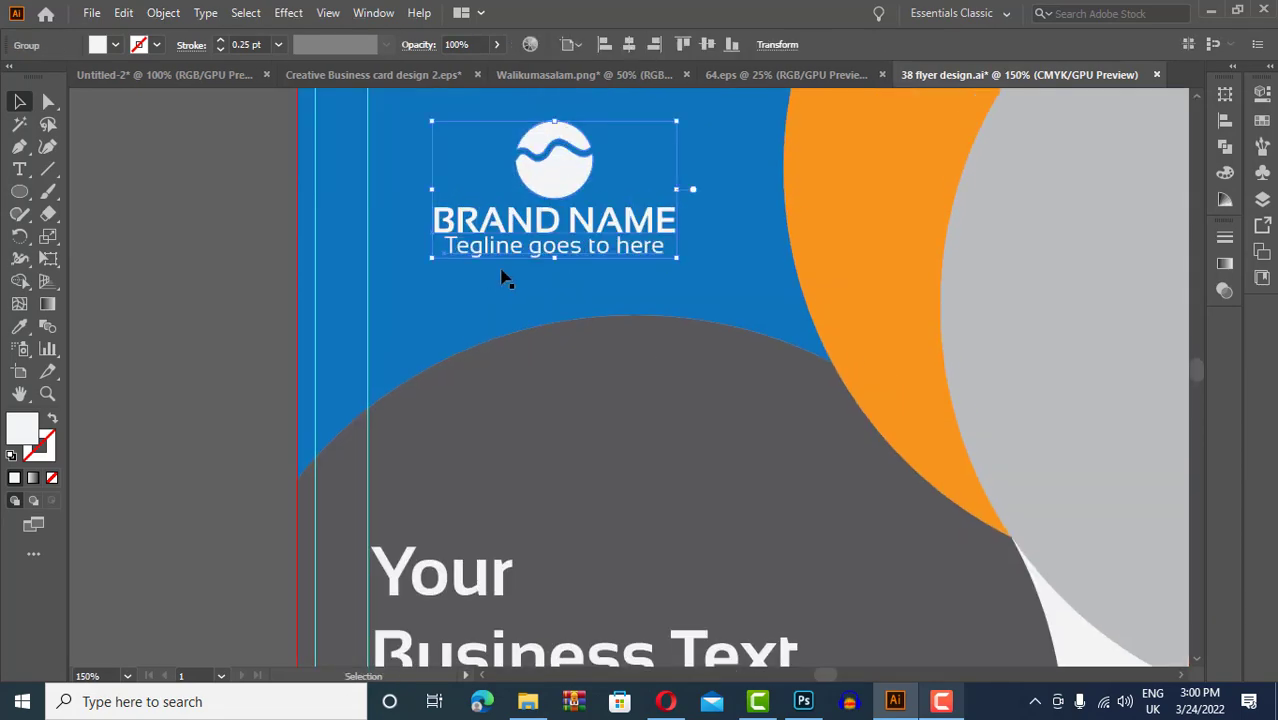
click(505, 279)
scroll(188, 291, down, 4)
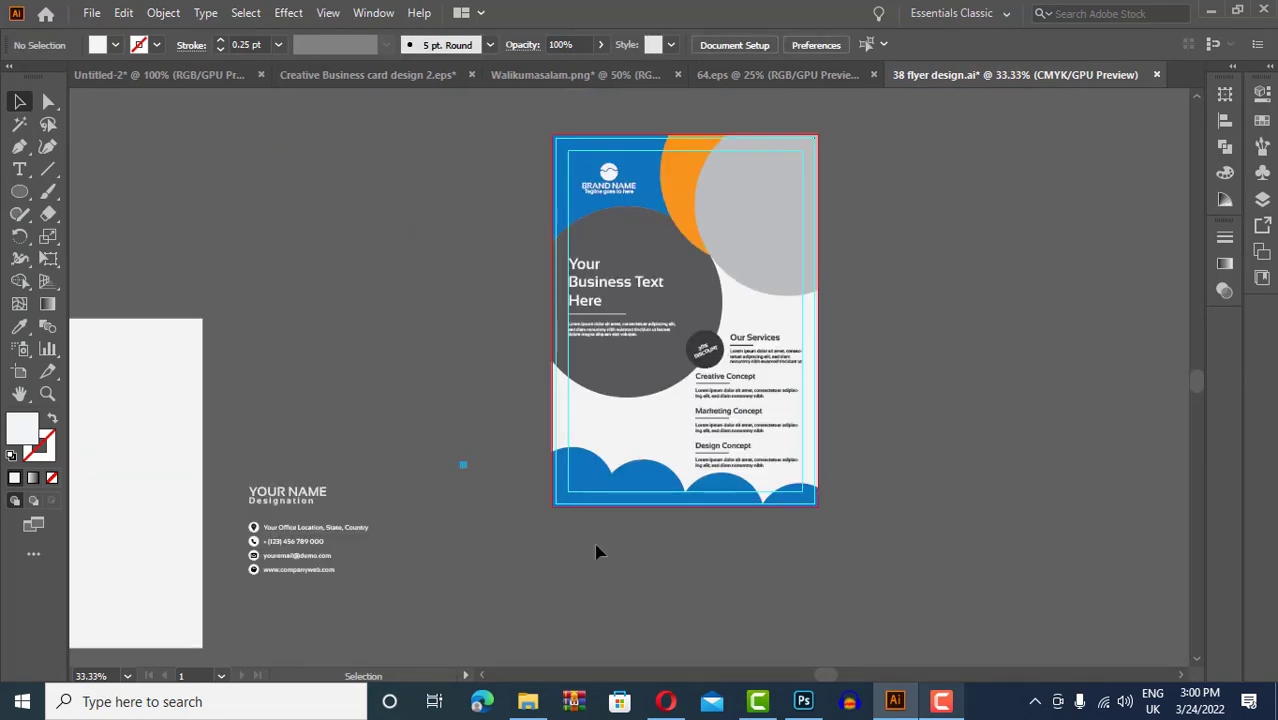
click(316, 538)
Ungroup the contact details and make the four contact text lines dark grey
scroll(316, 538, up, 3)
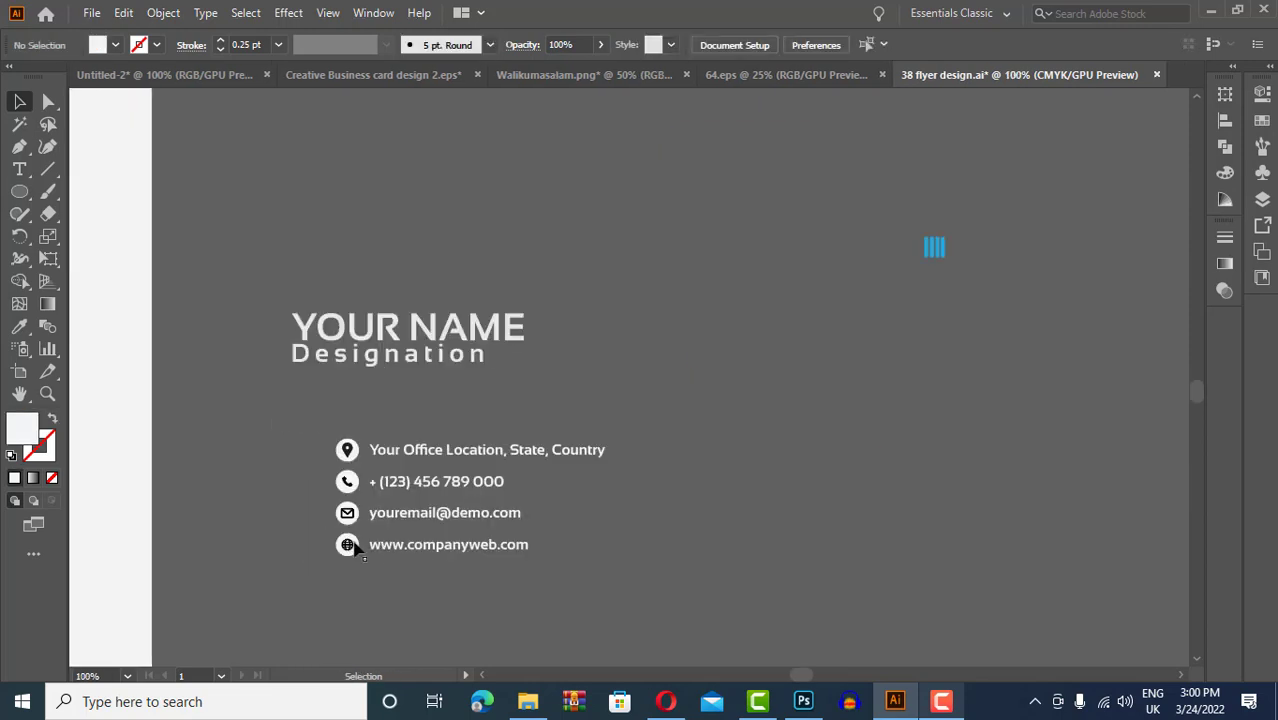
click(163, 12)
click(310, 114)
click(480, 450)
drag(588, 601, 365, 440)
click(115, 44)
click(30, 75)
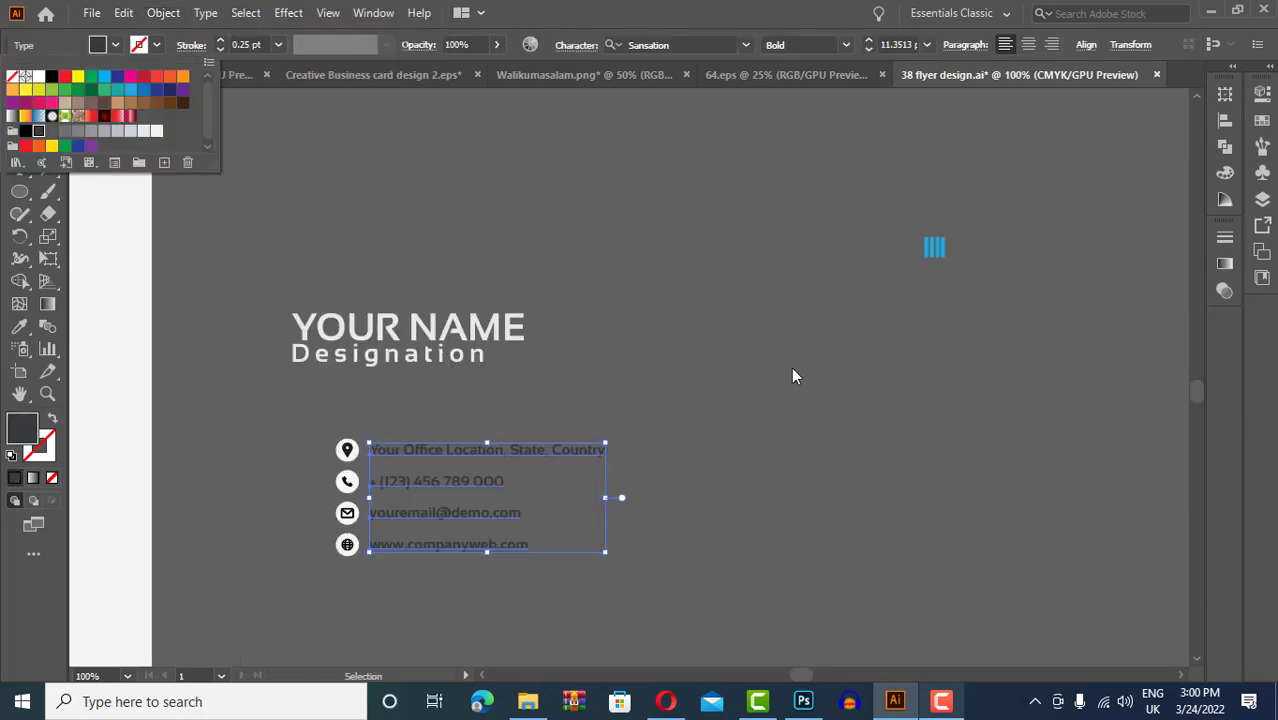
click(347, 450)
Make the four contact icon symbols blue
scroll(368, 425, up, 3)
click(367, 428)
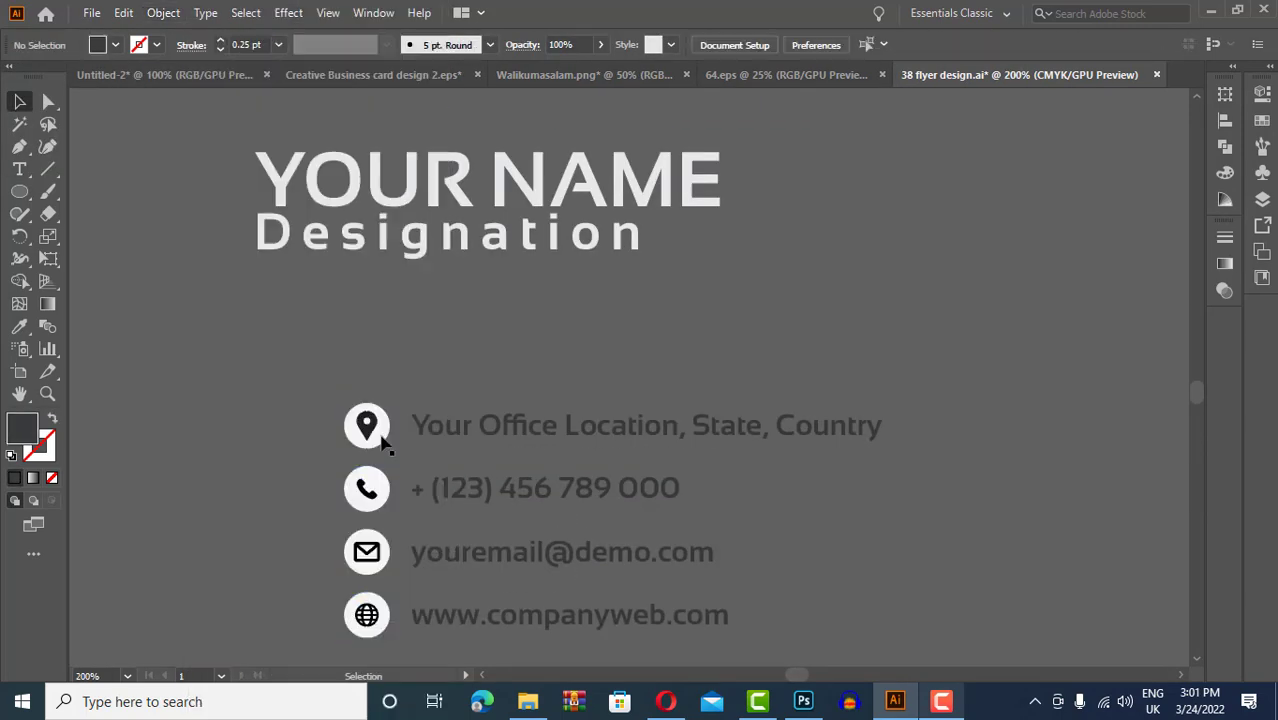
click(115, 44)
click(60, 105)
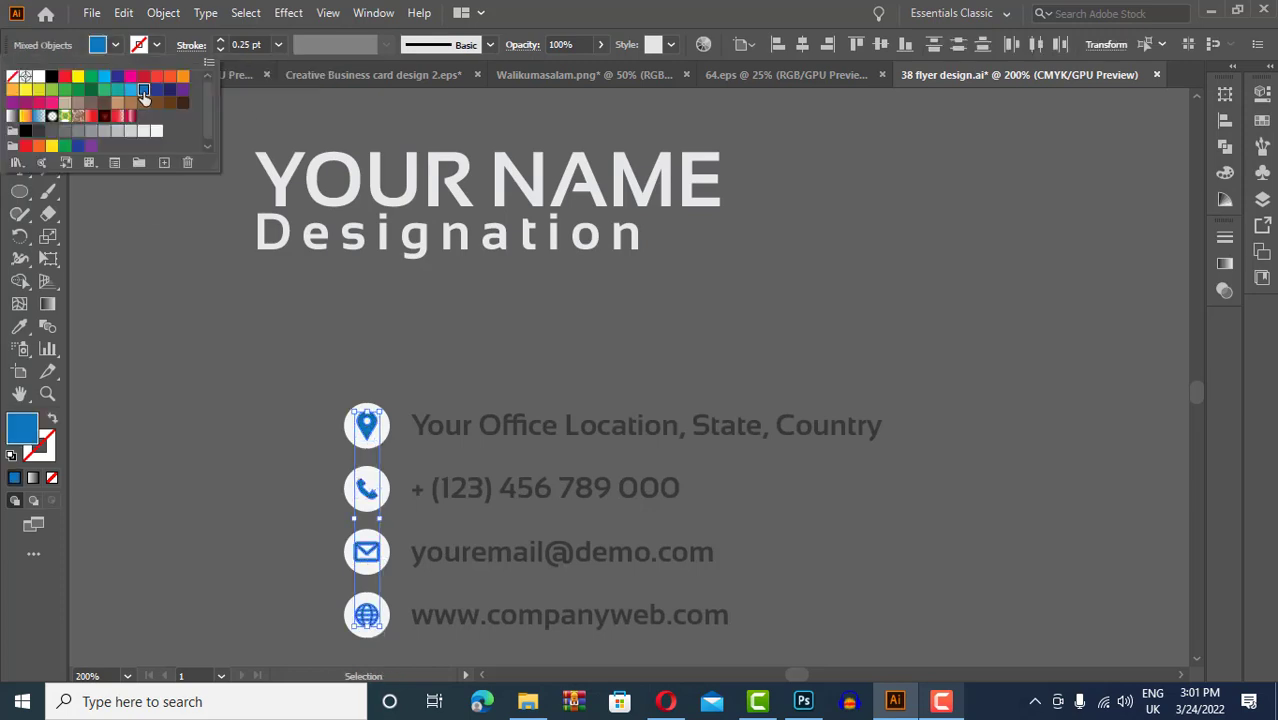
click(395, 398)
scroll(395, 398, down, 2)
Fill the contact icon circles dark grey, replacing a briefly applied orange
click(376, 400)
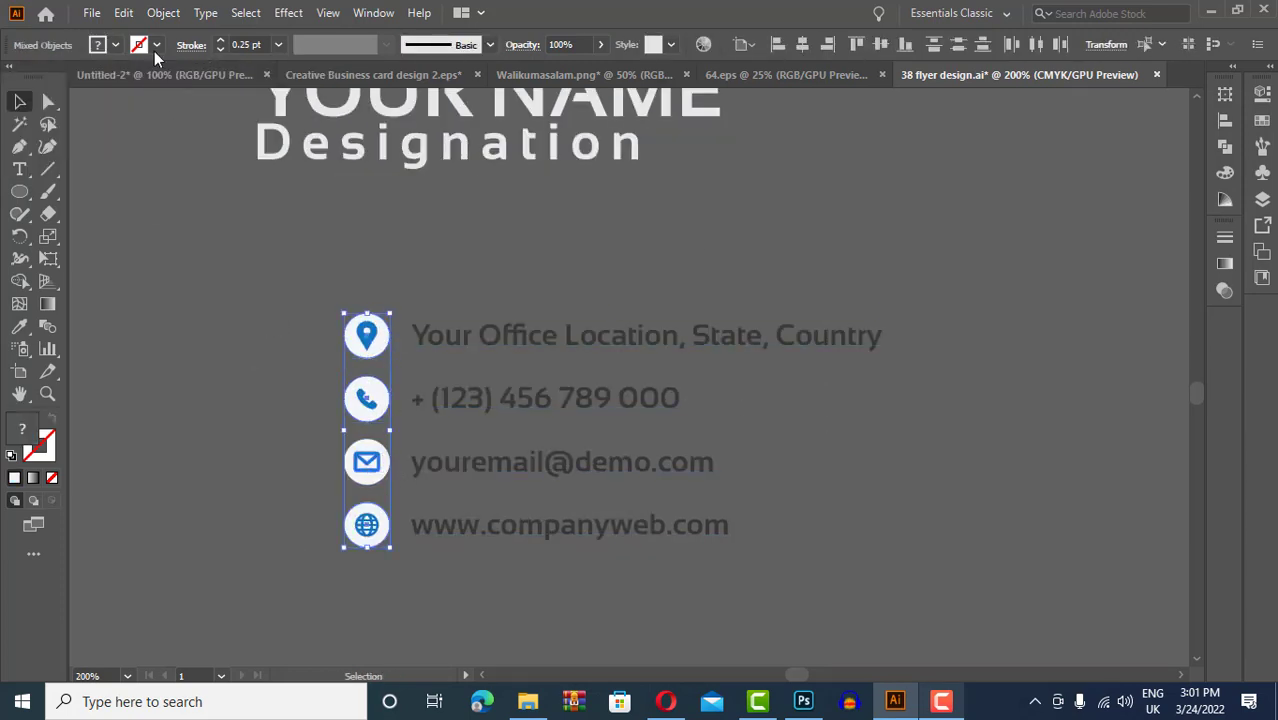
click(115, 44)
click(72, 96)
click(390, 470)
key(ctrl+z)
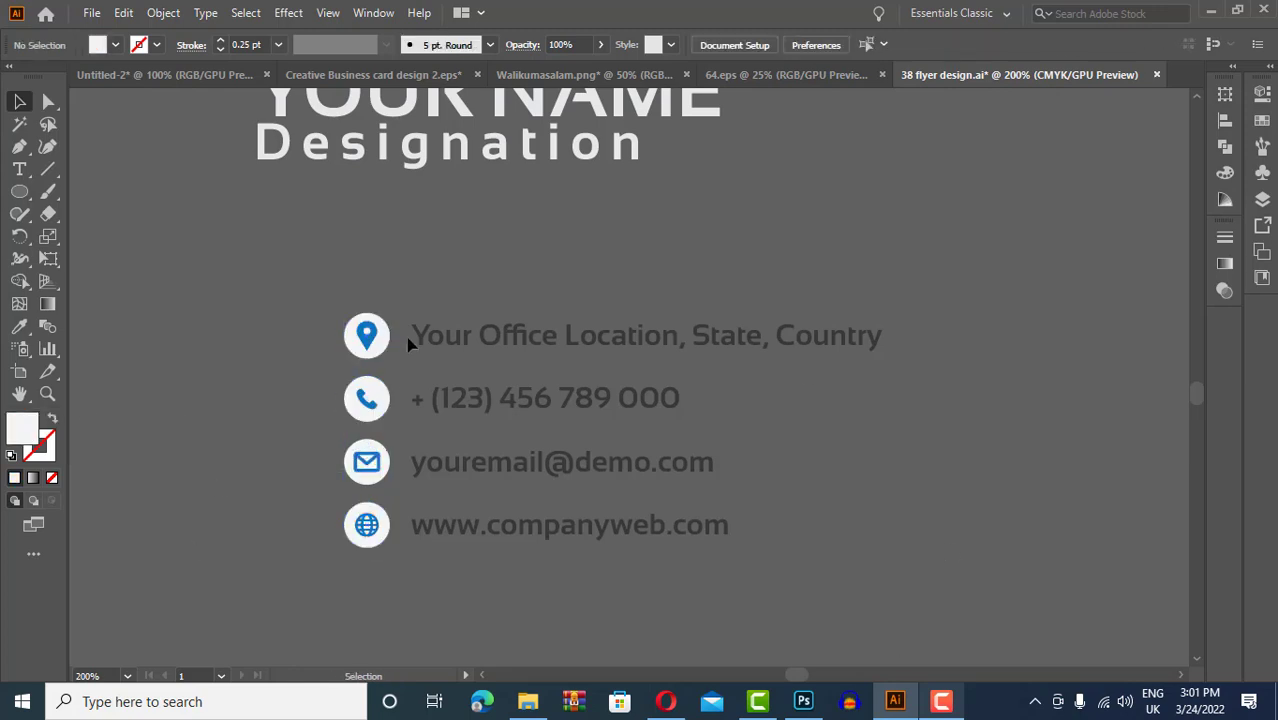
click(115, 44)
click(52, 131)
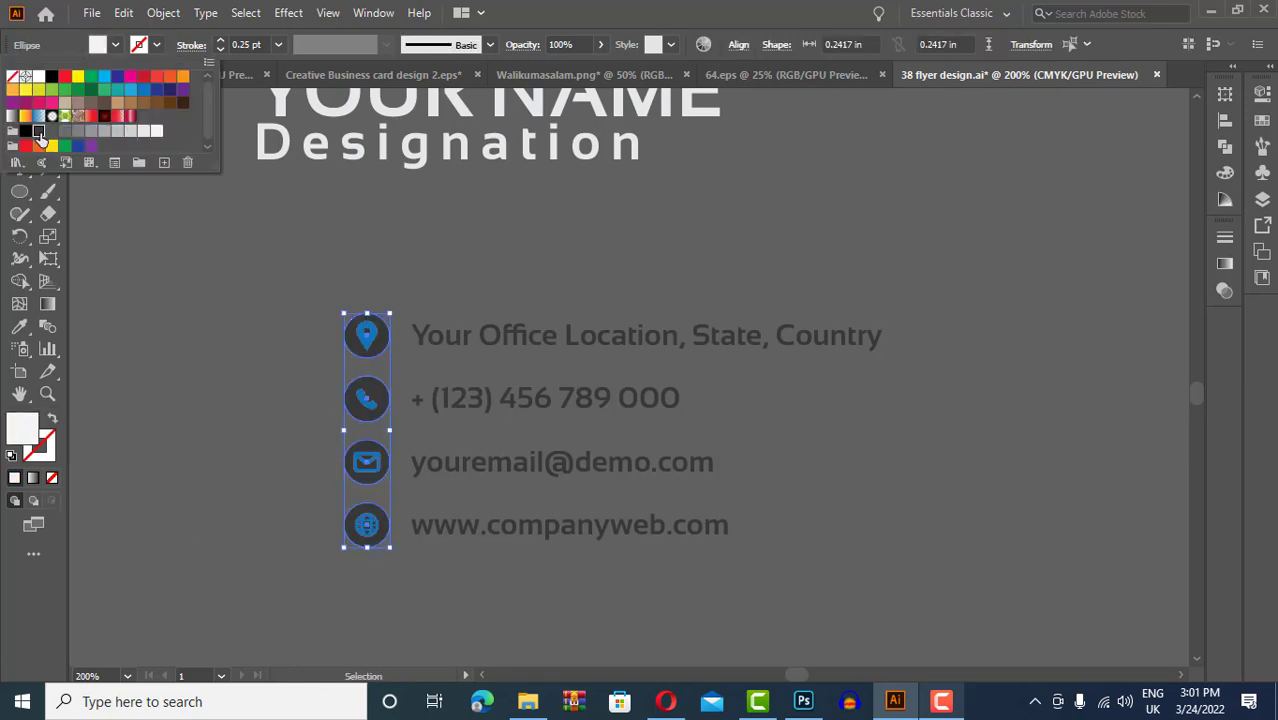
click(384, 362)
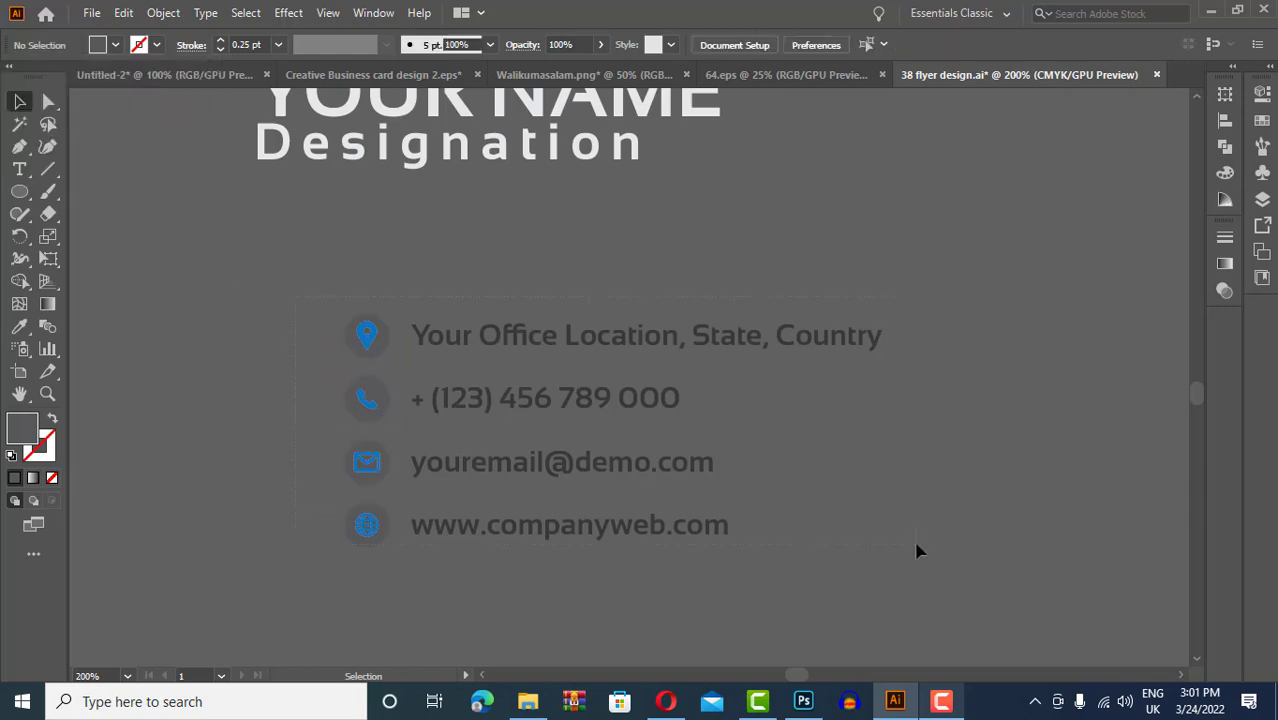
Group the whole contact-info block together
drag(918, 551, 330, 300)
right_click(200, 300)
click(234, 100)
key(ctrl+minus)
key(ctrl+minus)
click(263, 332)
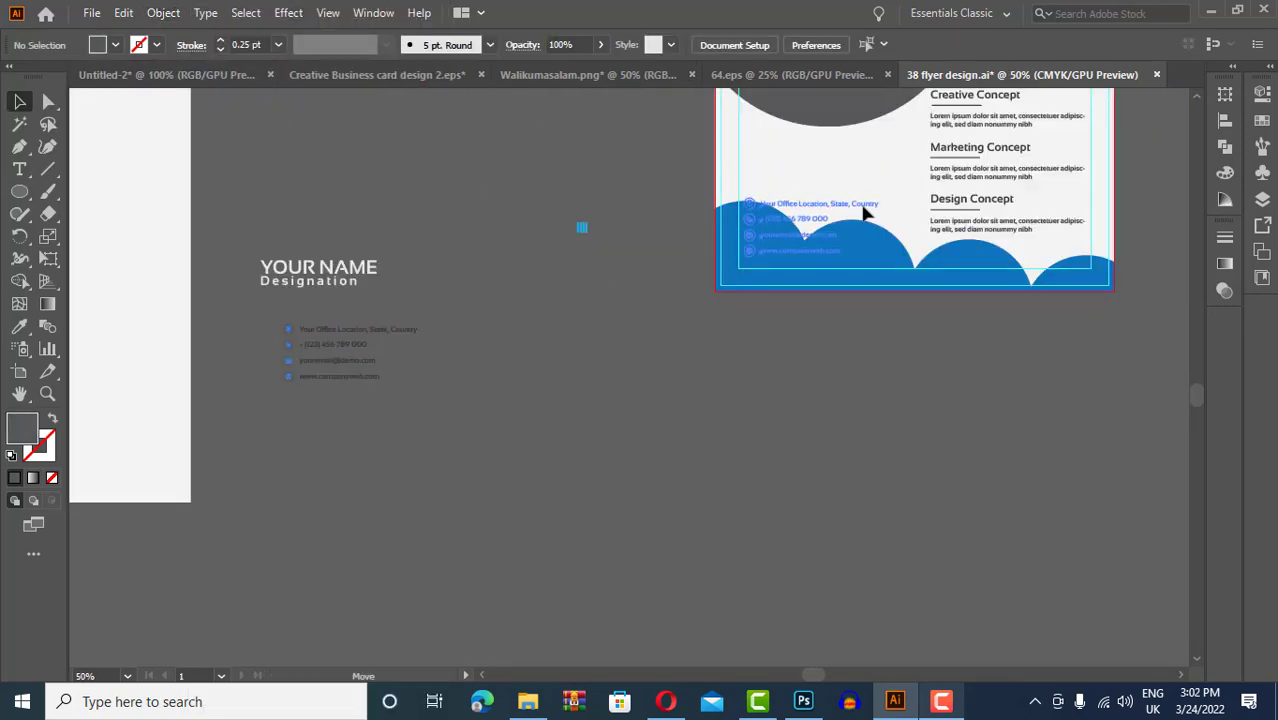
Try the contact info on the flyer's footer, then move it back off the flyer
drag(865, 212, 866, 213)
click(813, 428)
scroll(836, 277, up, 1)
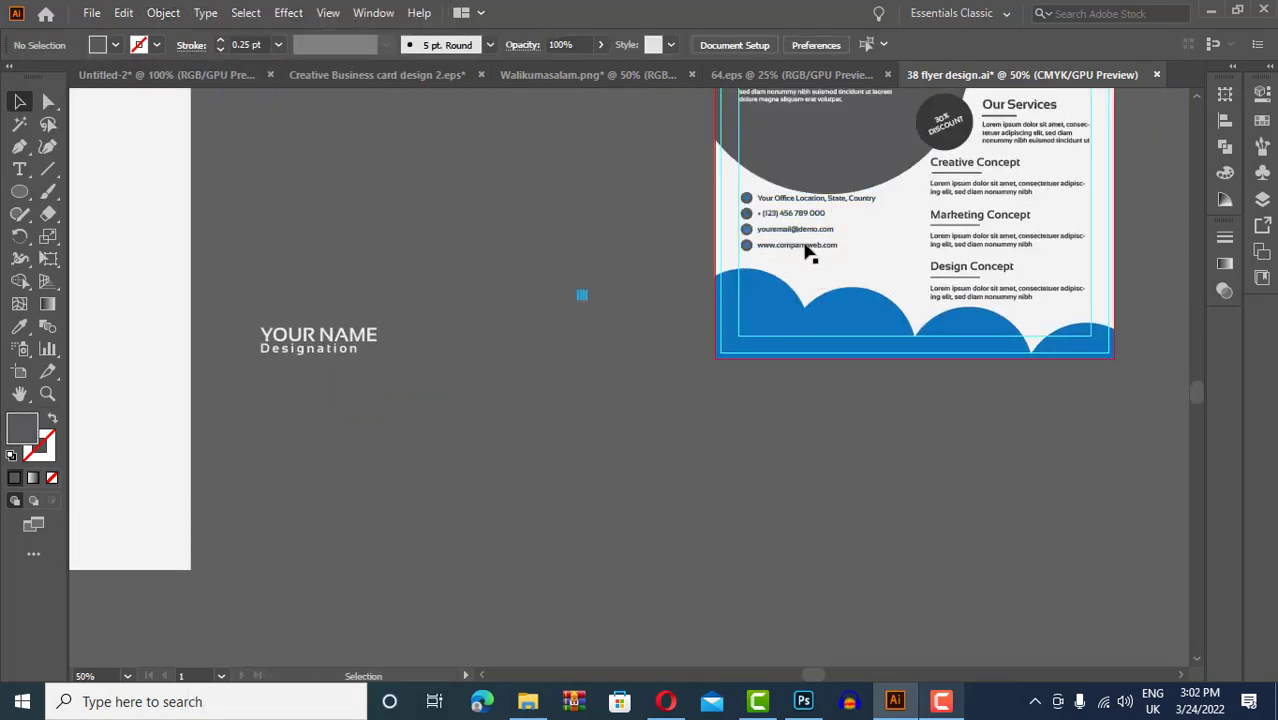
drag(807, 251, 661, 481)
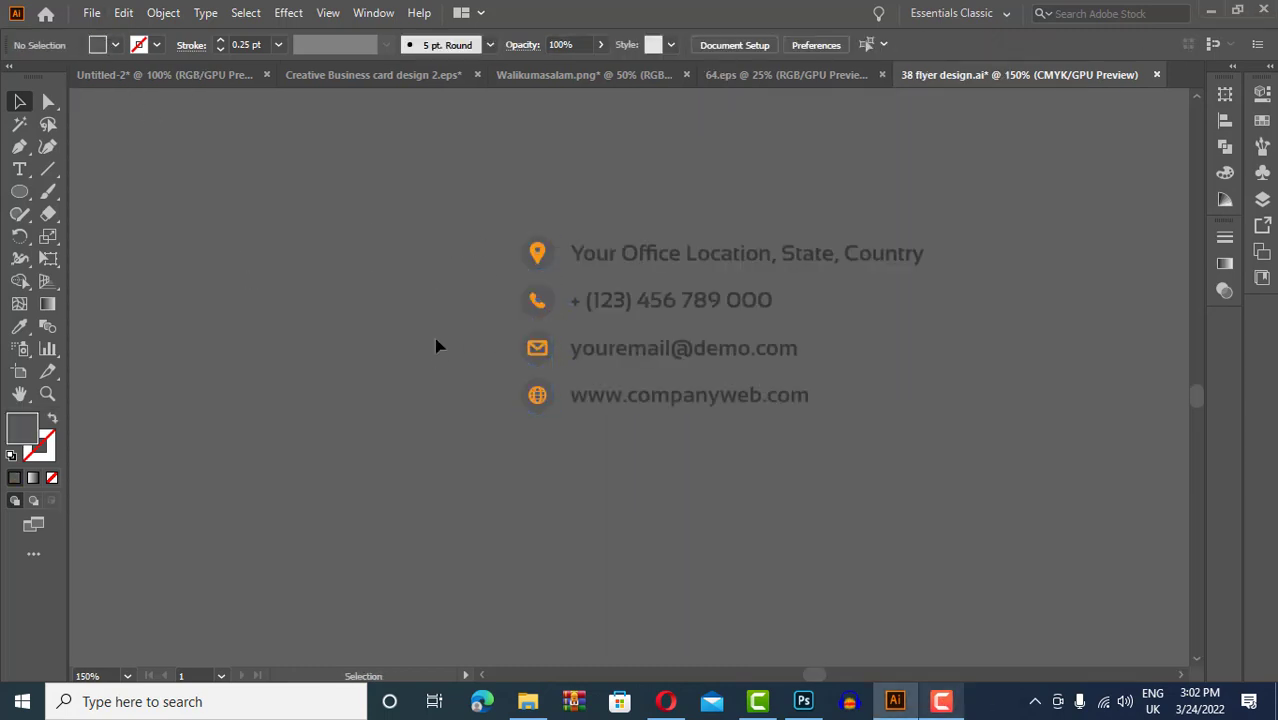
click(690, 300)
click(297, 266)
alt+scroll(297, 266, down, 3)
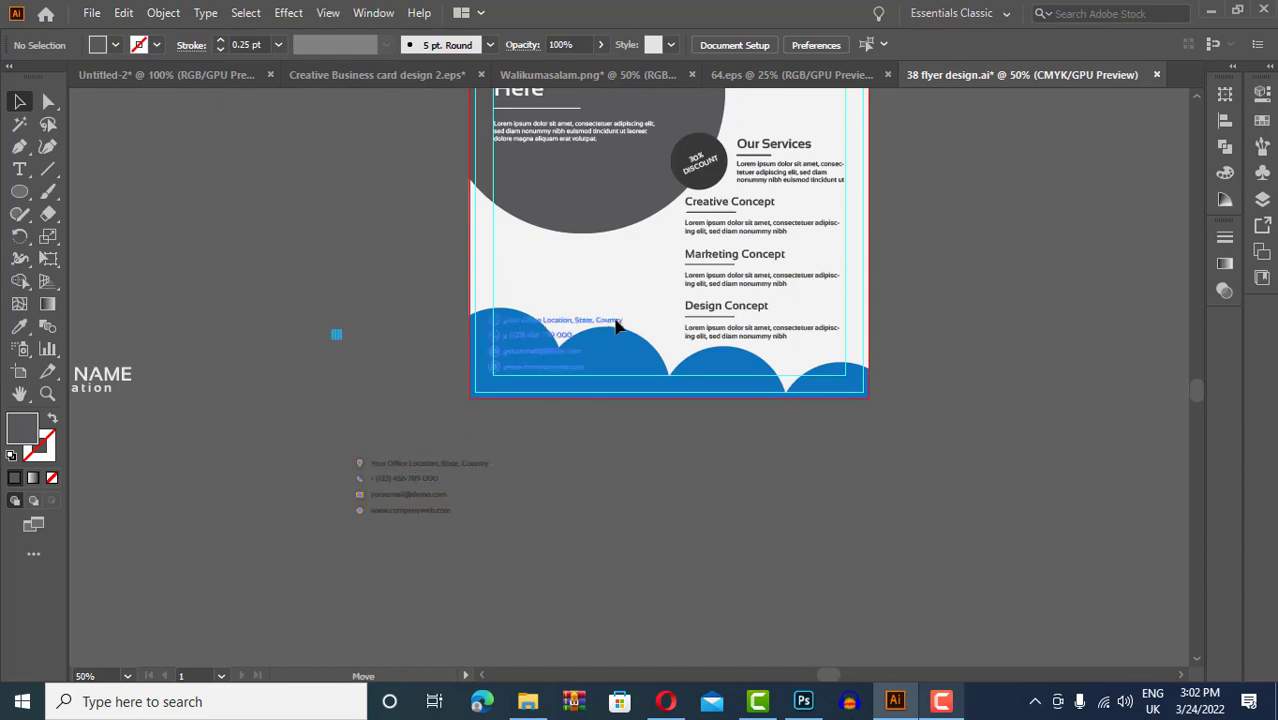
Place the orange-icon contact info at lower left on the blue scalloped footer
drag(621, 325, 622, 326)
alt+scroll(530, 420, up, 2)
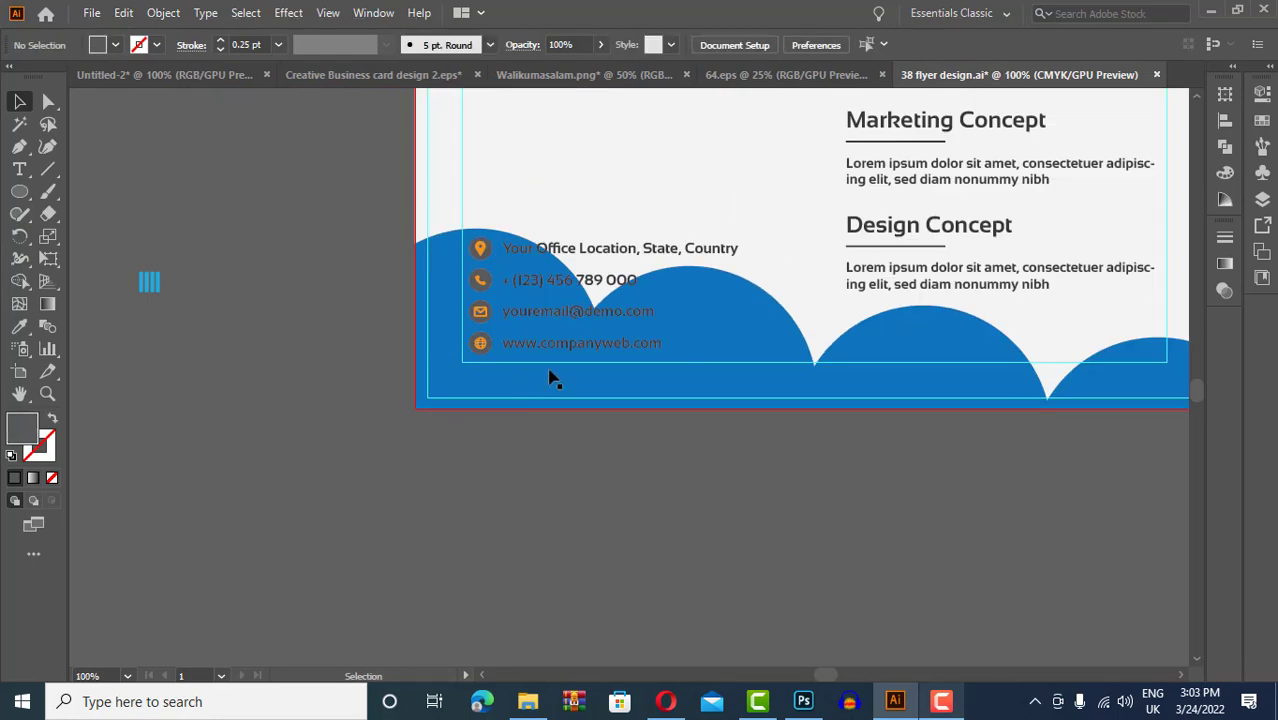
scroll(550, 377, down, 3)
drag(550, 268, 551, 269)
click(620, 374)
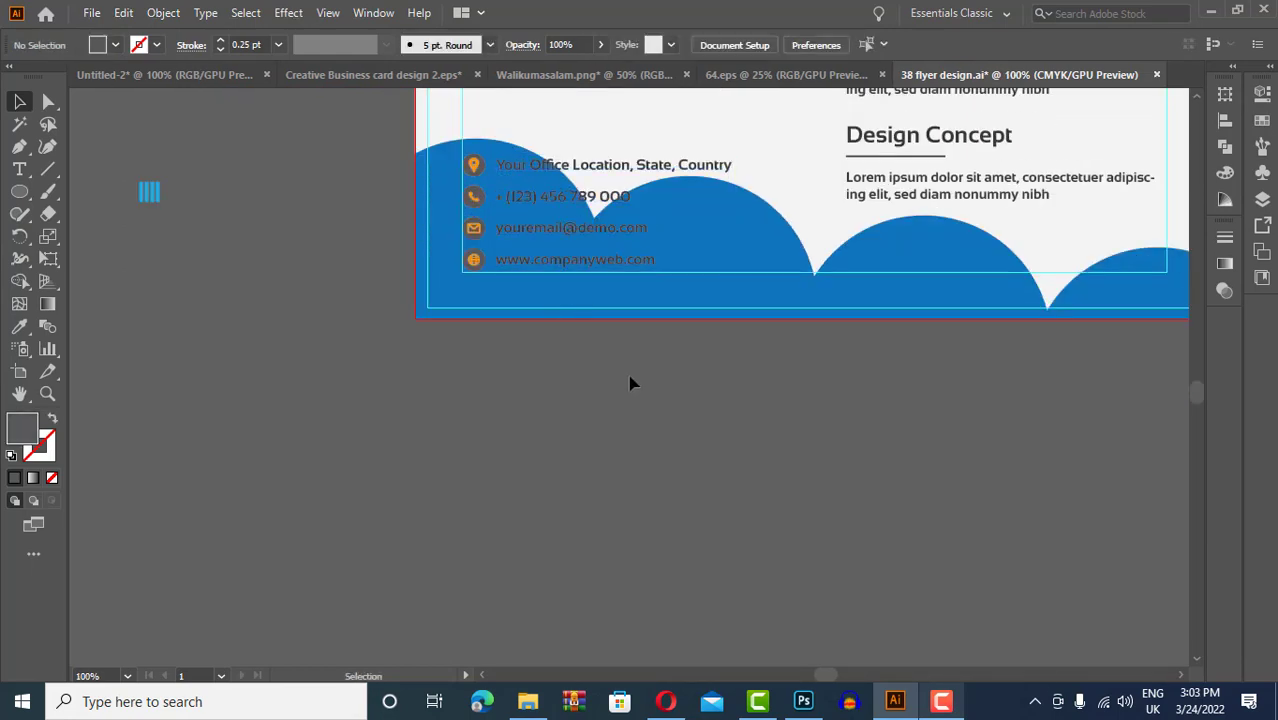
alt+scroll(254, 400, down, 2)
alt+scroll(724, 428, up, 2)
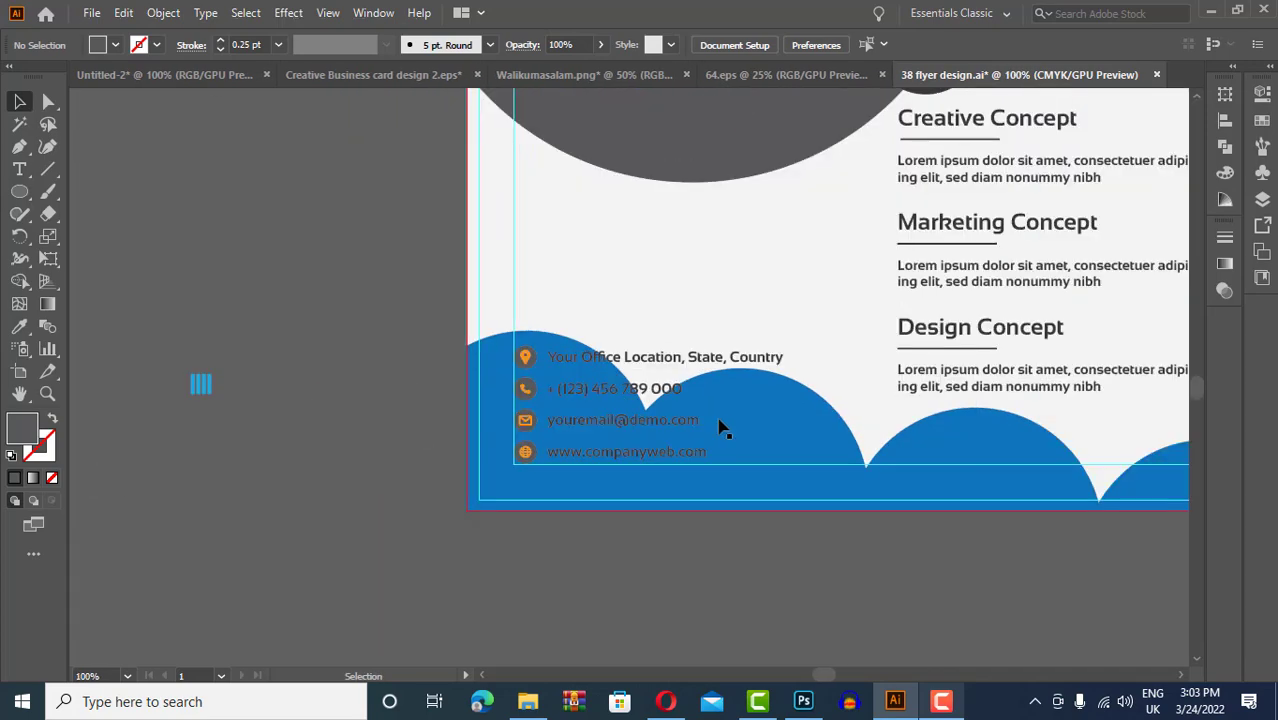
Separate the location and phone lines from the rest of the contact info
drag(637, 430, 361, 555)
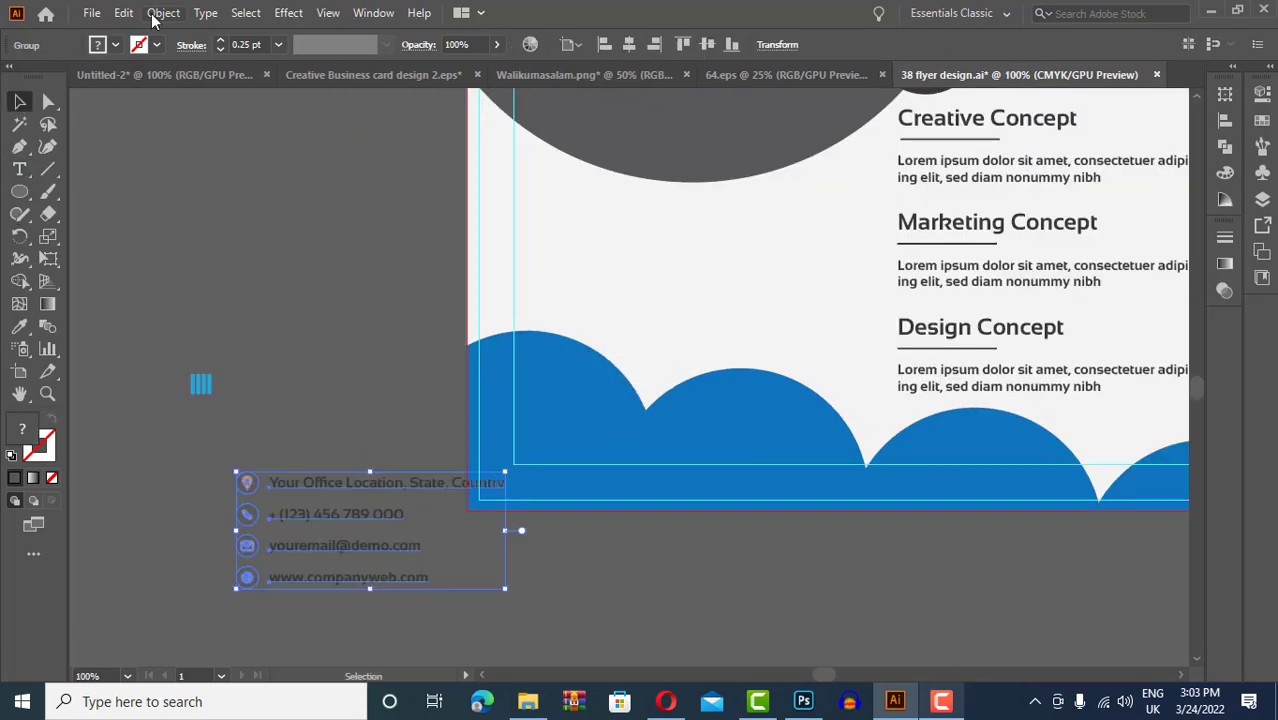
scroll(361, 555, down, 3)
click(228, 365)
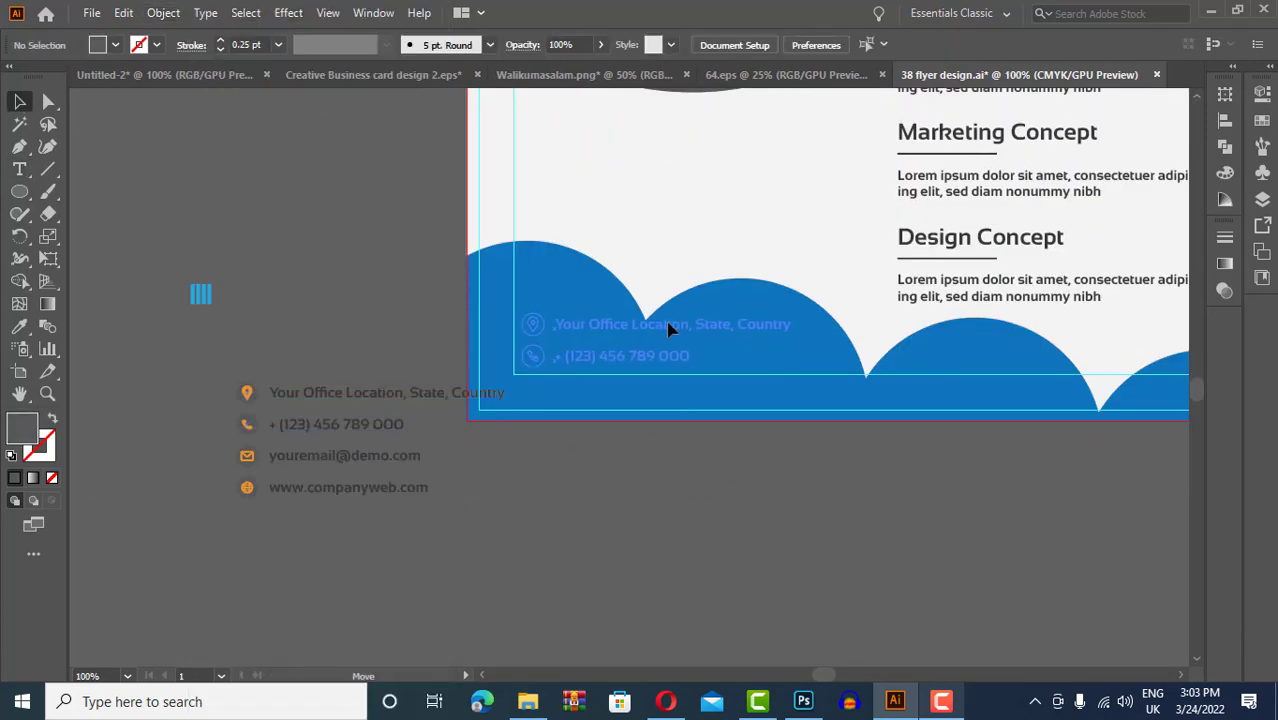
drag(665, 332, 697, 506)
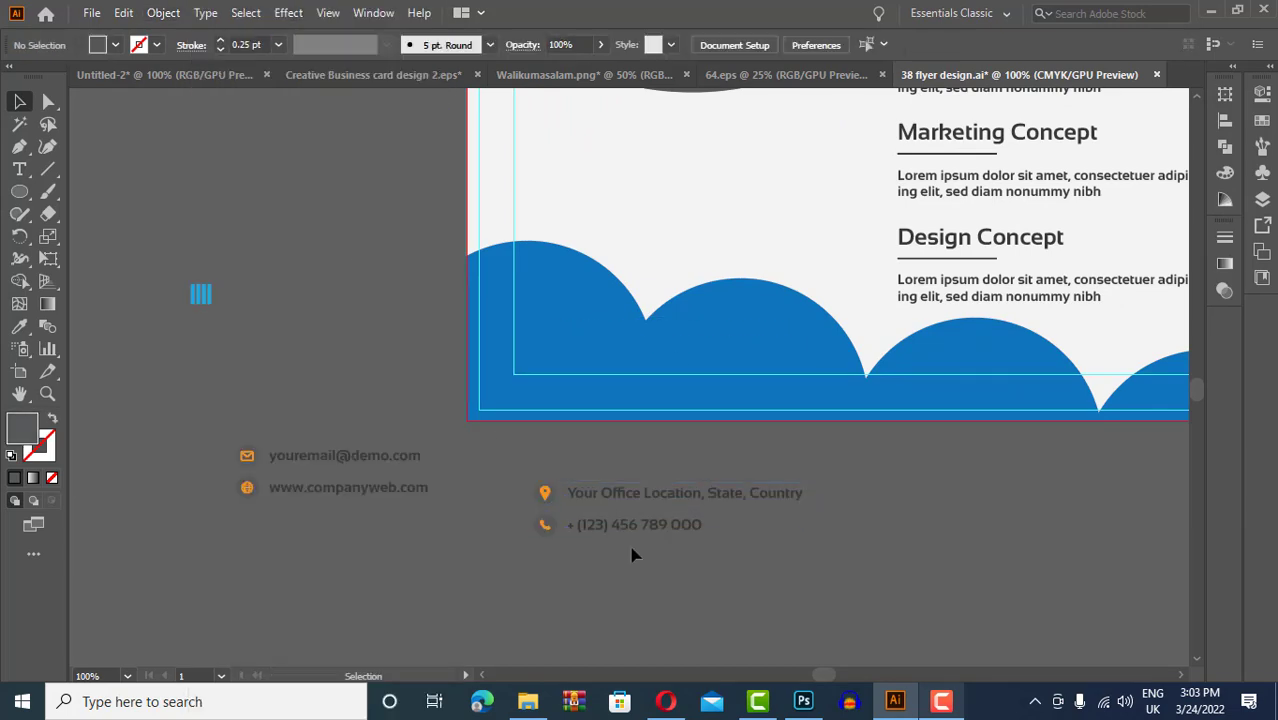
click(112, 50)
Fill the location and phone icon circles with white
click(548, 571)
alt+scroll(548, 571, up, 2)
drag(570, 525, 537, 420)
click(115, 45)
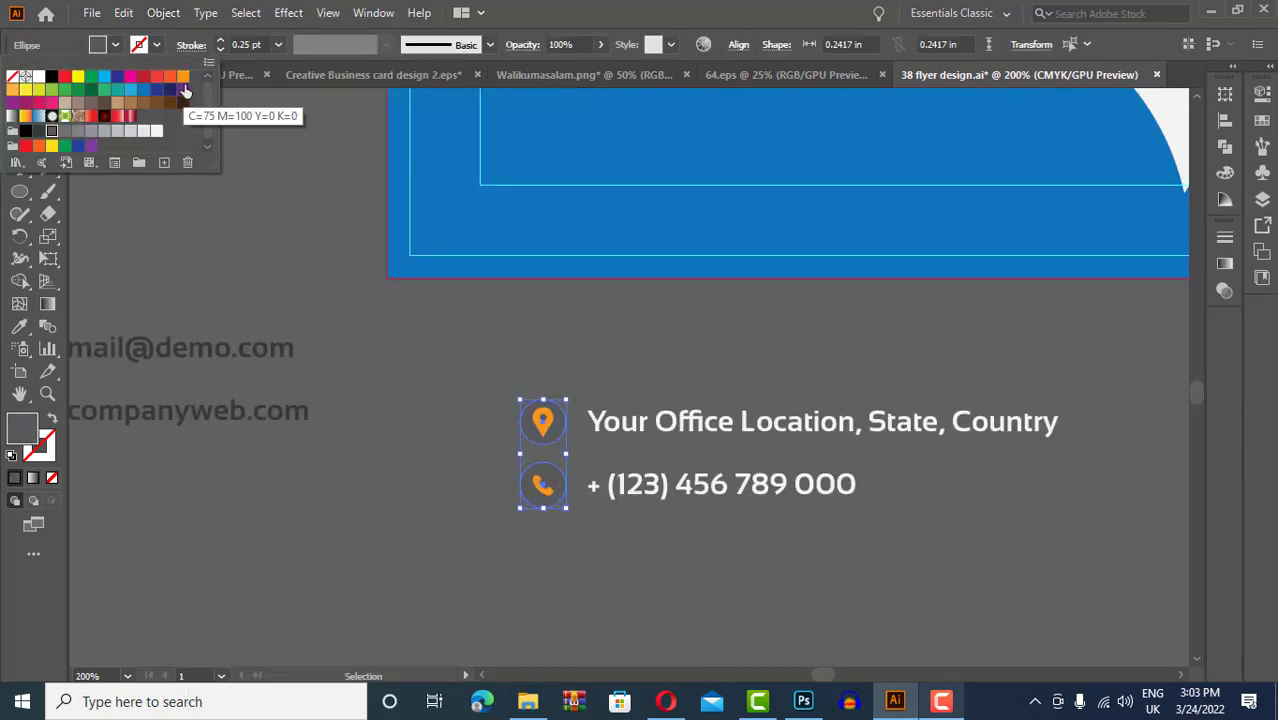
click(157, 137)
click(984, 571)
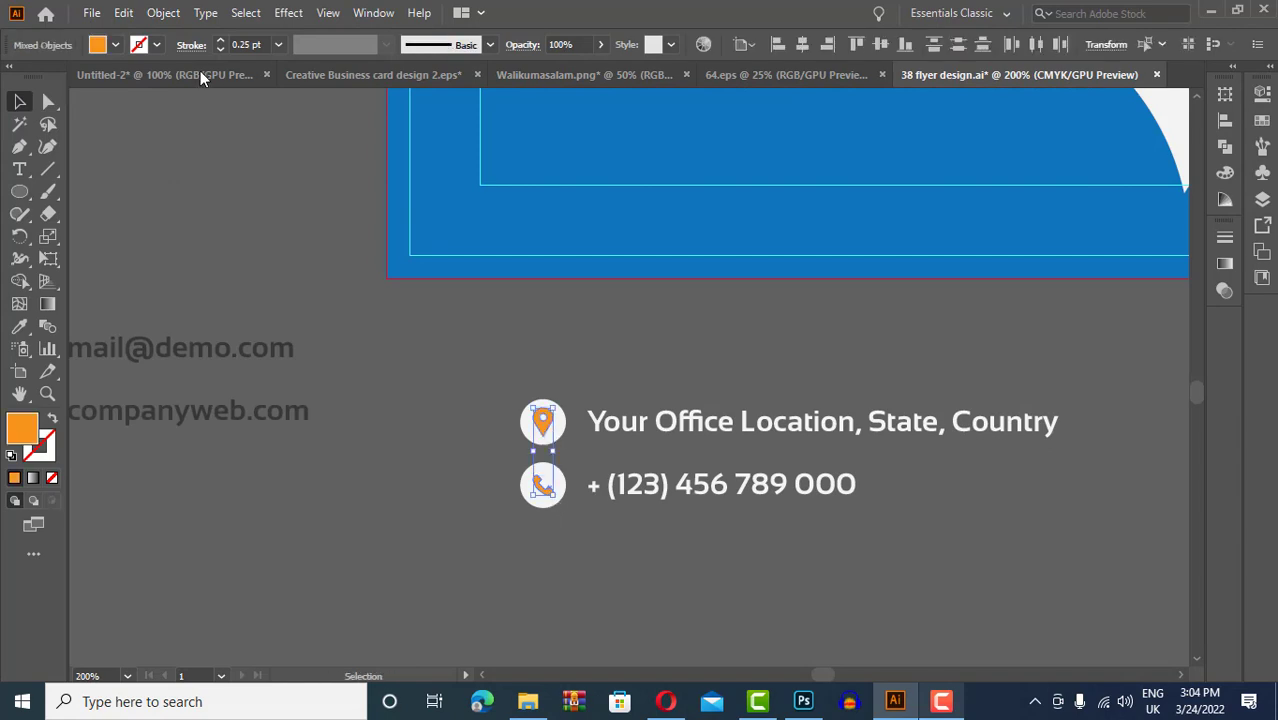
Move the location and phone lines into the flyer's blue footer
key(ctrl+z)
click(420, 400)
alt+scroll(845, 430, down, 1)
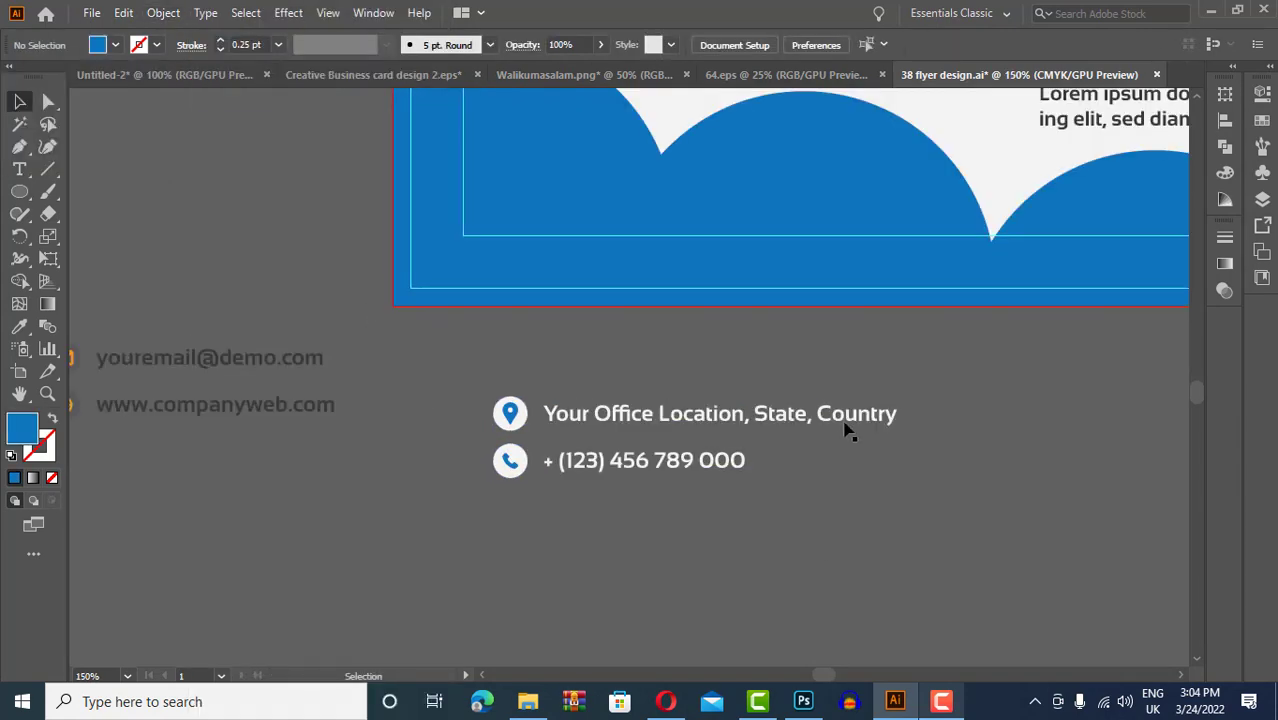
drag(817, 186, 817, 186)
alt+scroll(690, 450, down, 3)
Fill the globe icon's circle with white
scroll(938, 376, up, 2)
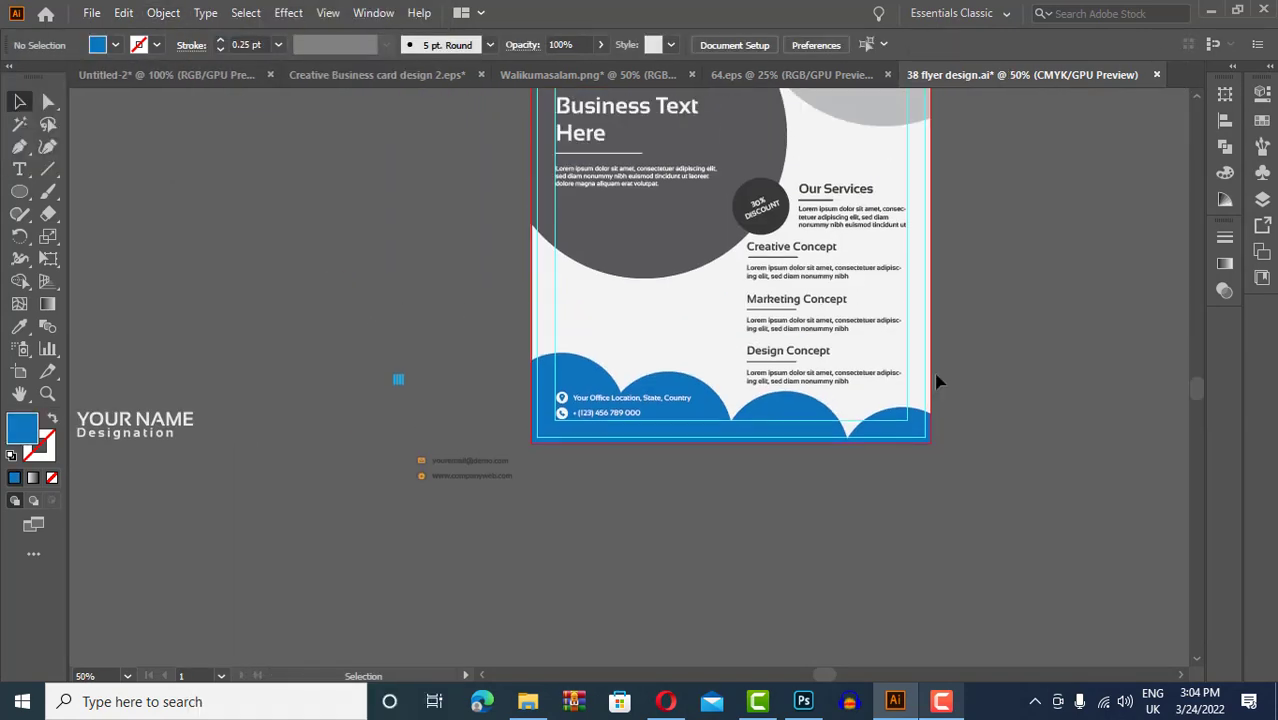
scroll(988, 333, up, 2)
scroll(988, 333, down, 1)
alt+scroll(448, 536, up, 3)
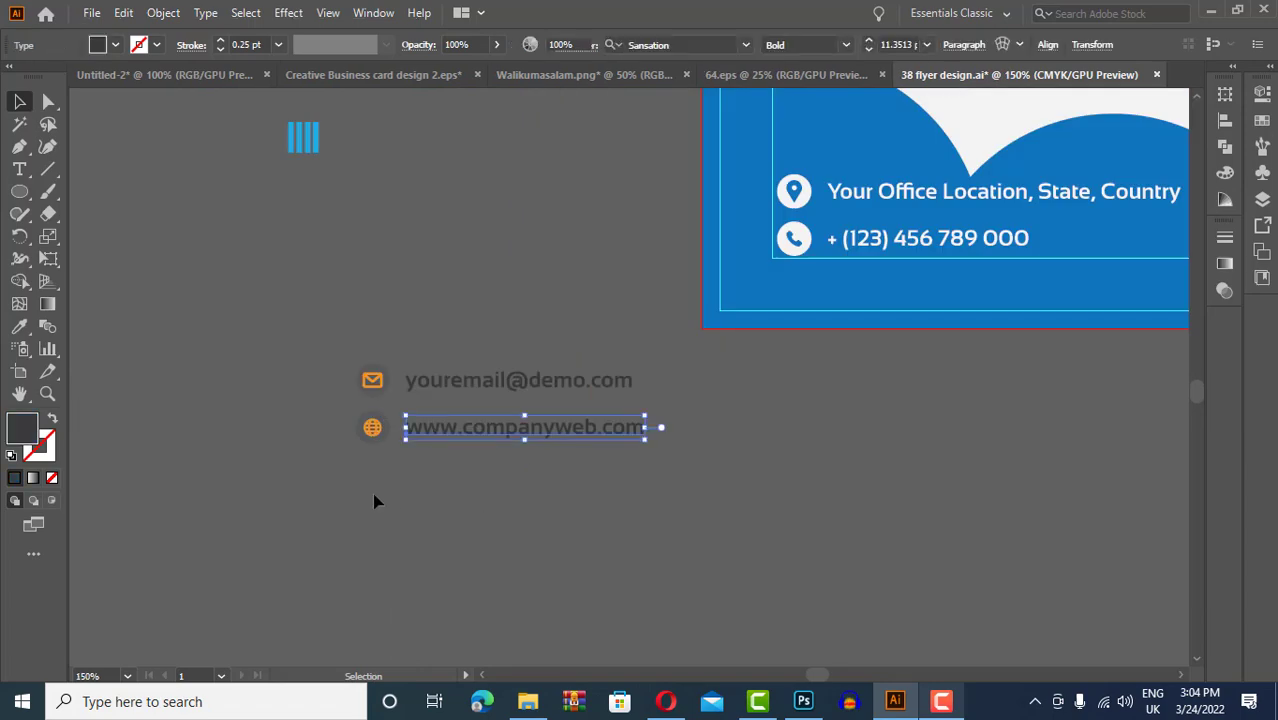
click(373, 428)
alt+scroll(373, 428, up, 3)
click(116, 45)
click(30, 65)
click(328, 422)
Place the globe icon above the web address and move both off the flyer
alt+scroll(328, 422, down, 2)
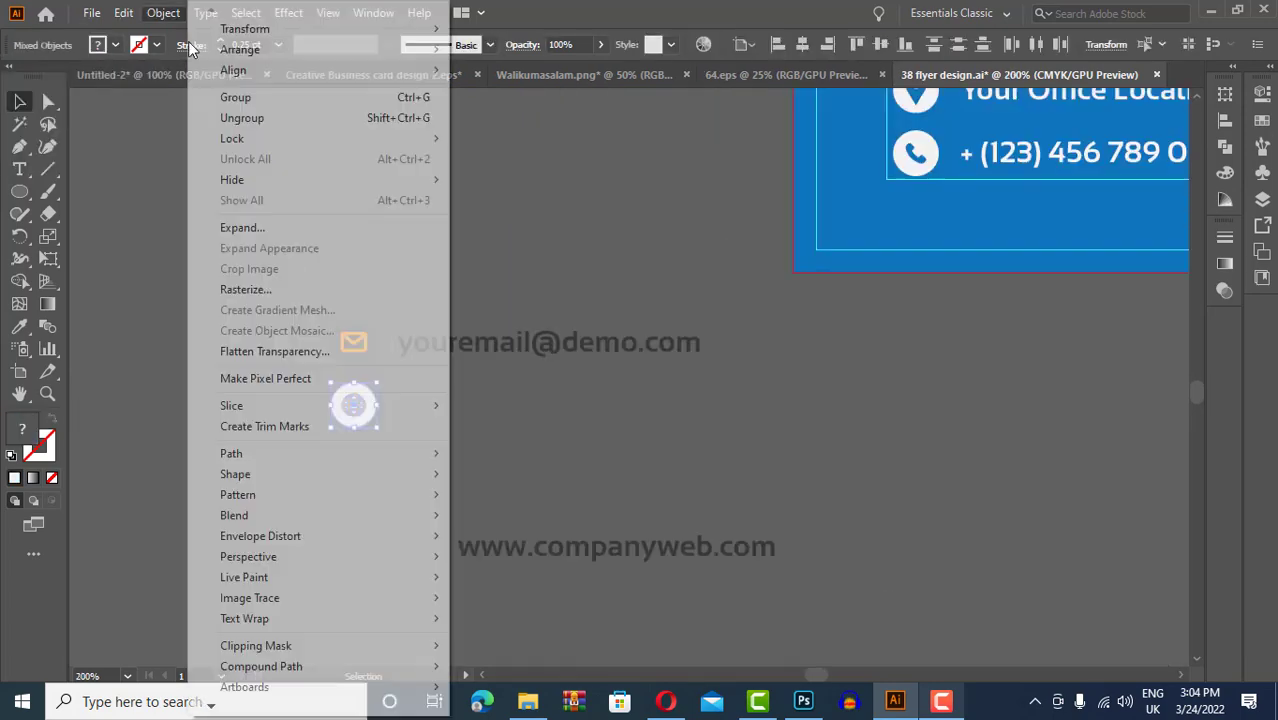
drag(603, 490, 614, 508)
shift+click(617, 546)
click(116, 45)
click(668, 556)
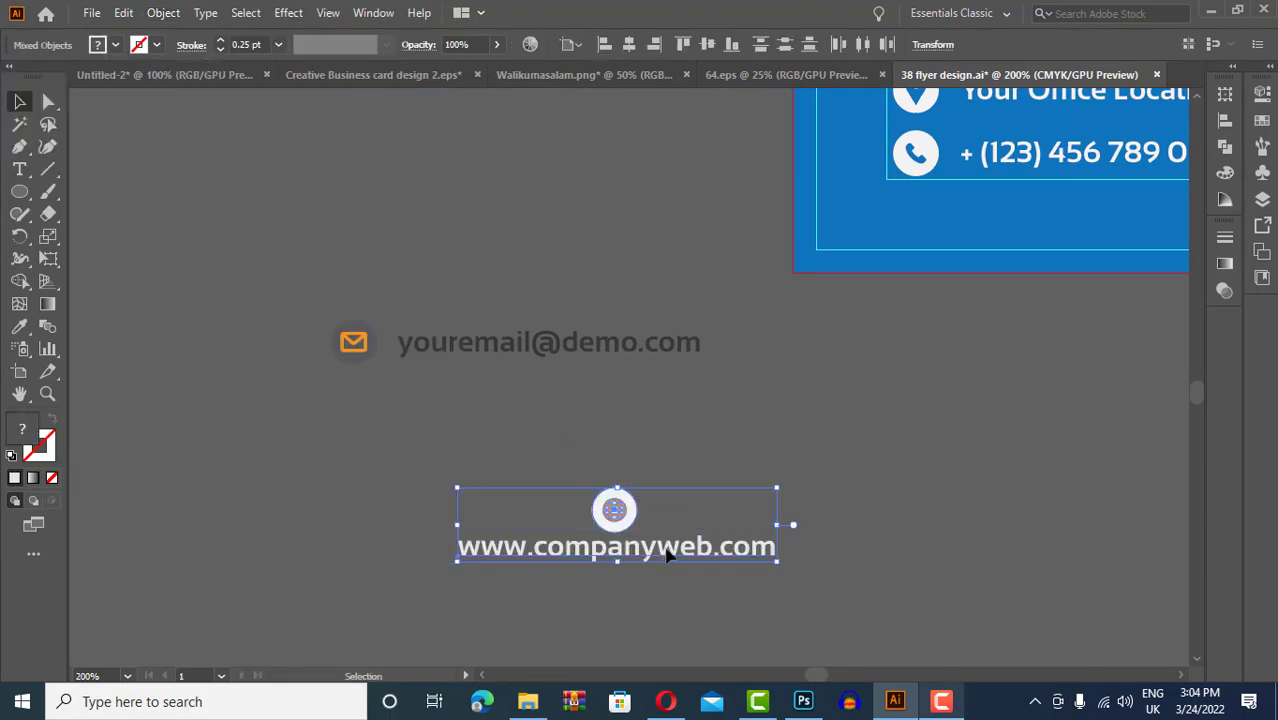
click(839, 468)
alt+scroll(631, 611, down, 3)
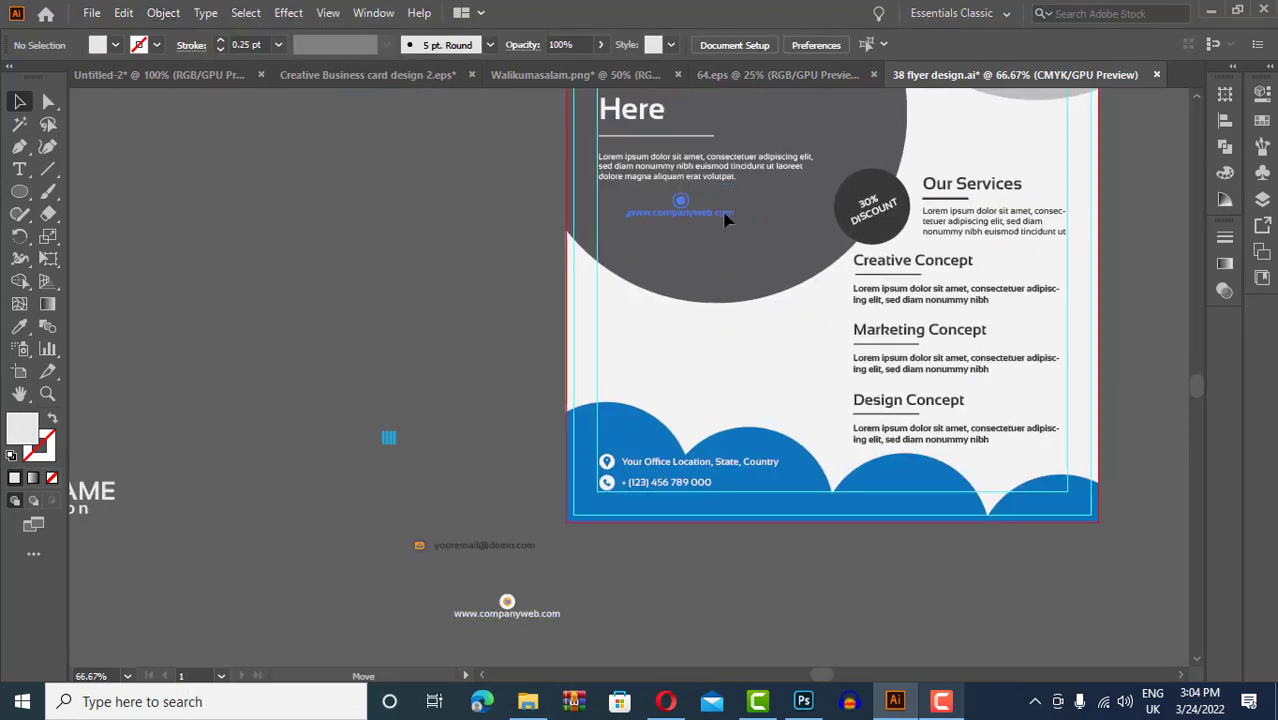
click(1021, 140)
drag(1021, 140, 453, 185)
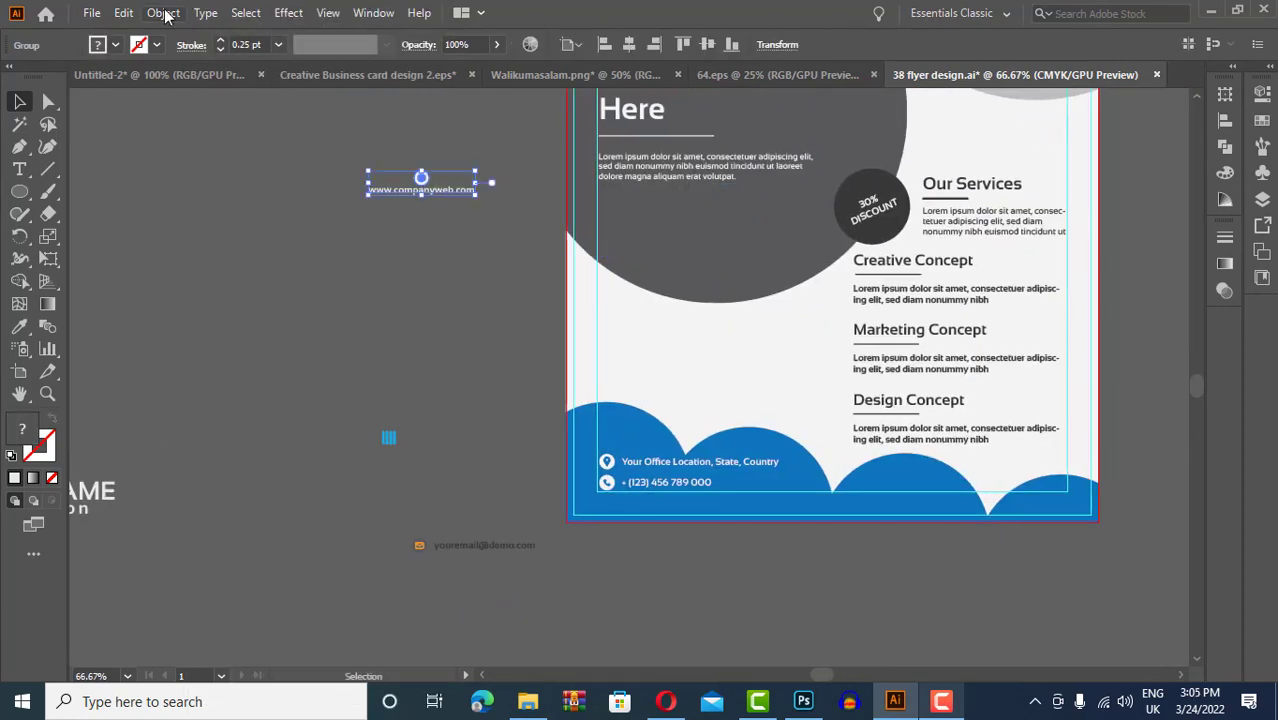
alt+scroll(460, 175, up, 2)
click(388, 132)
click(116, 45)
click(95, 95)
scroll(365, 171, up, 1)
alt+scroll(365, 171, up, 3)
click(363, 290)
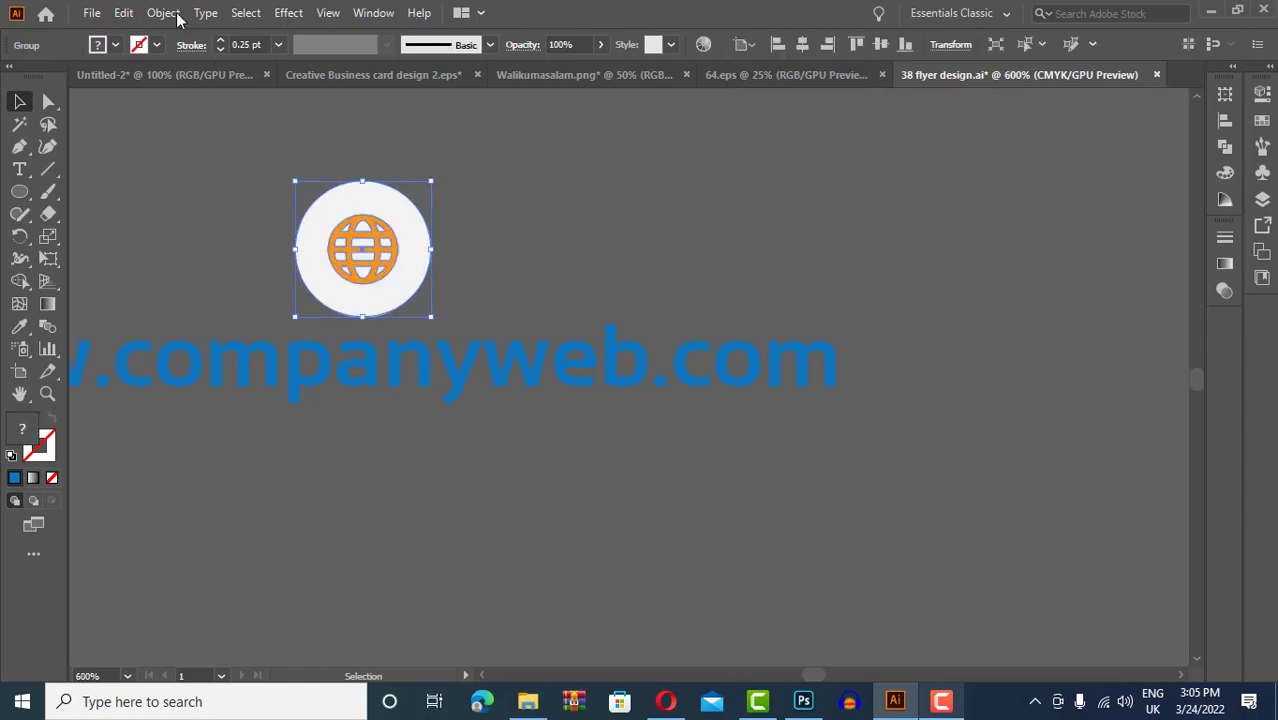
drag(156, 243, 860, 420)
Group the globe with the web address and place the group above Our Services
click(163, 12)
click(214, 94)
key(ctrl+0)
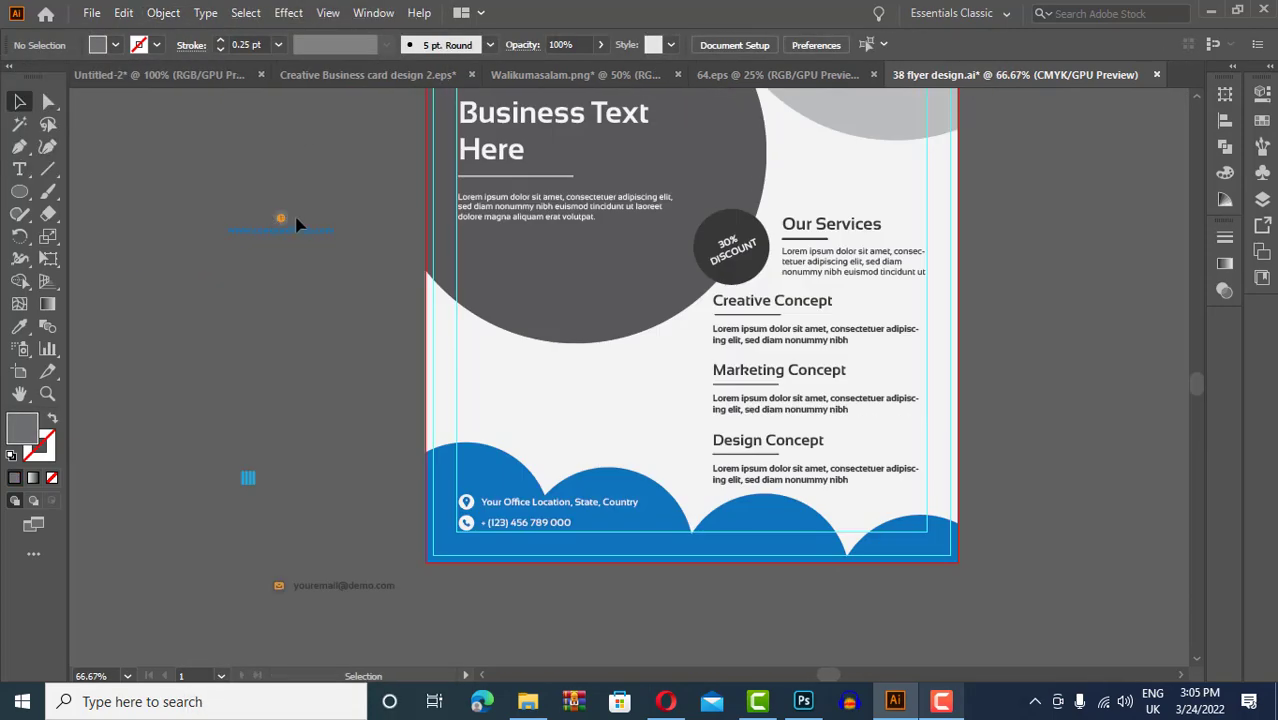
drag(851, 173, 851, 173)
scroll(1033, 237, up, 1)
scroll(1041, 286, up, 2)
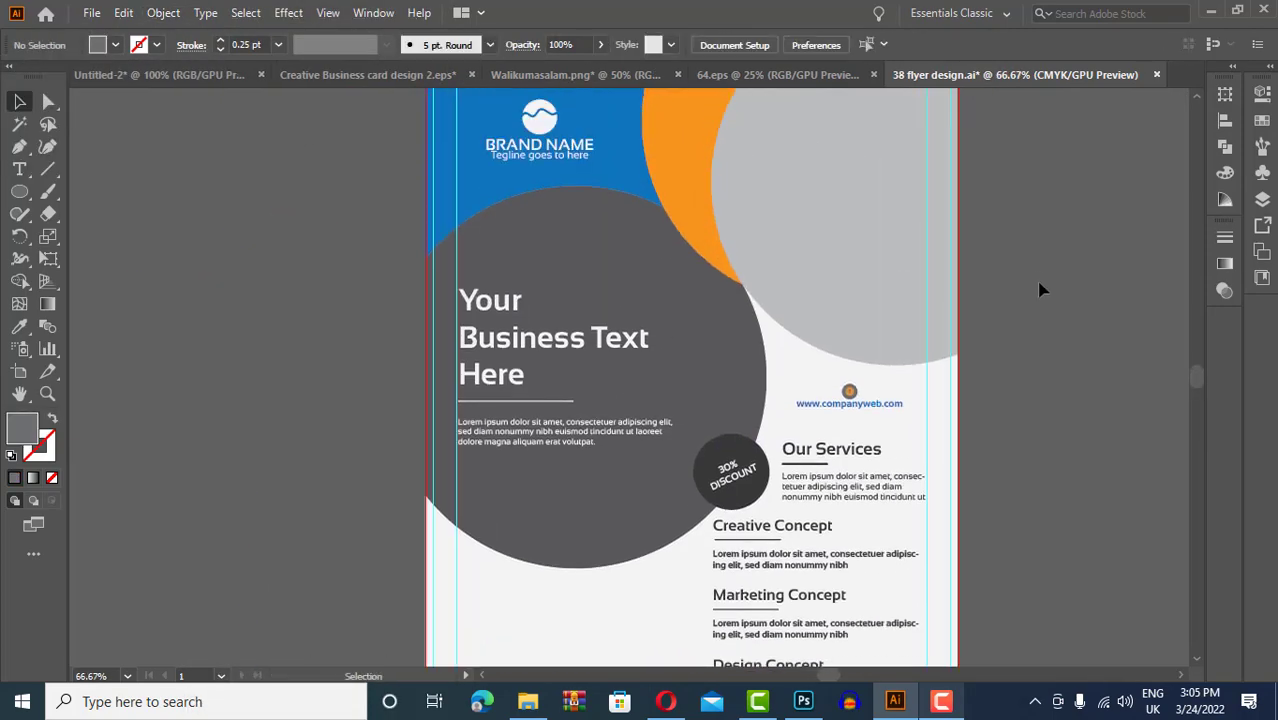
scroll(1041, 286, up, 1)
alt+scroll(1041, 286, down, 1)
Look through the other open documents, then return to the flyer's copied services block
click(590, 74)
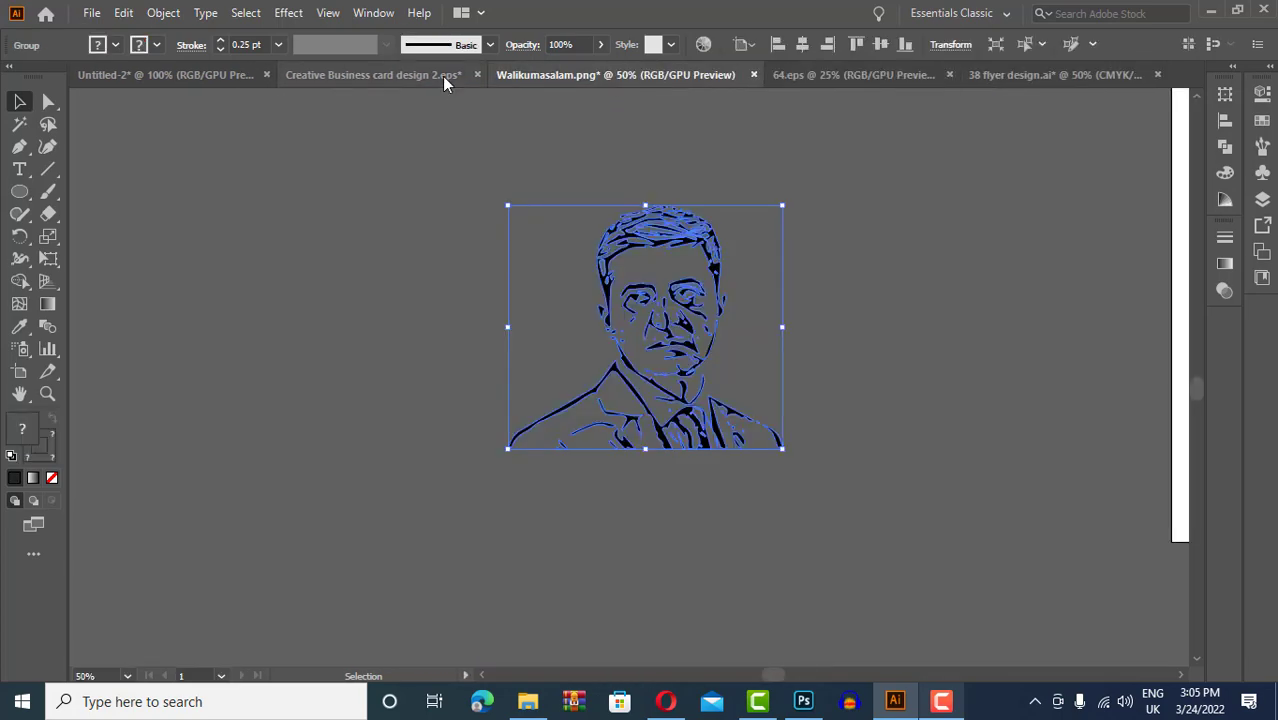
click(170, 74)
click(625, 74)
click(414, 74)
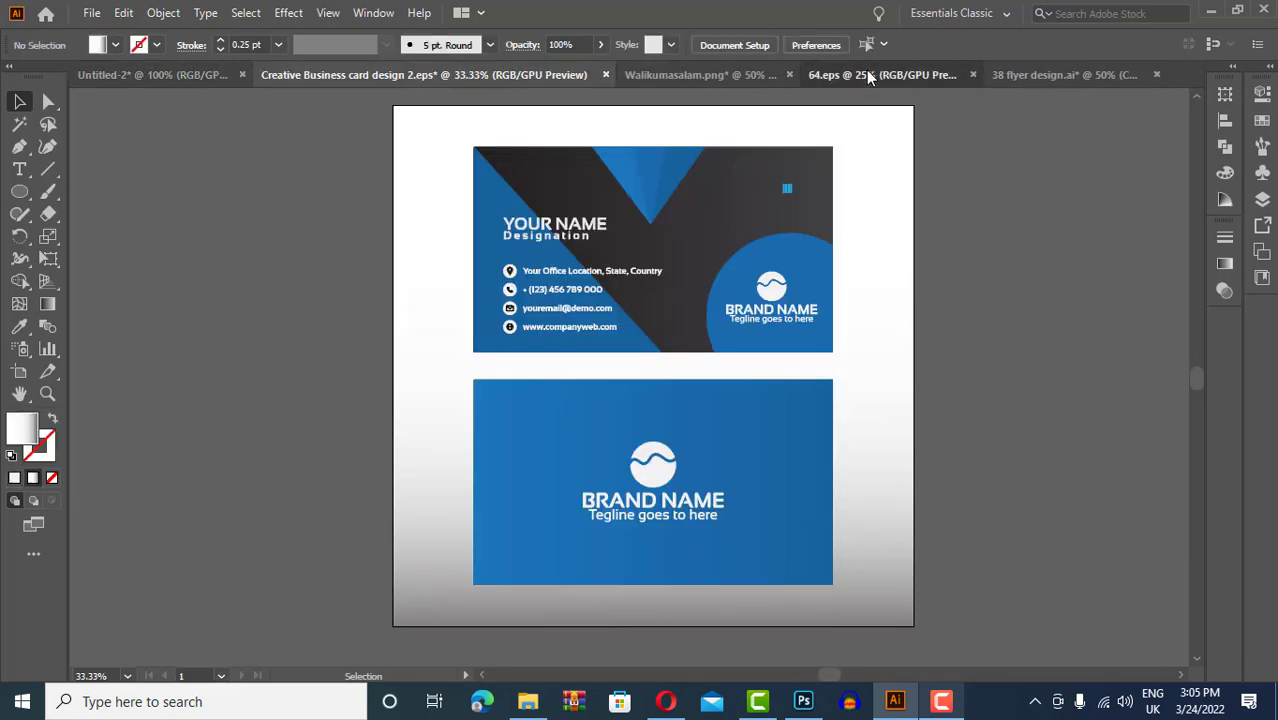
click(1010, 74)
scroll(1000, 281, down, 1)
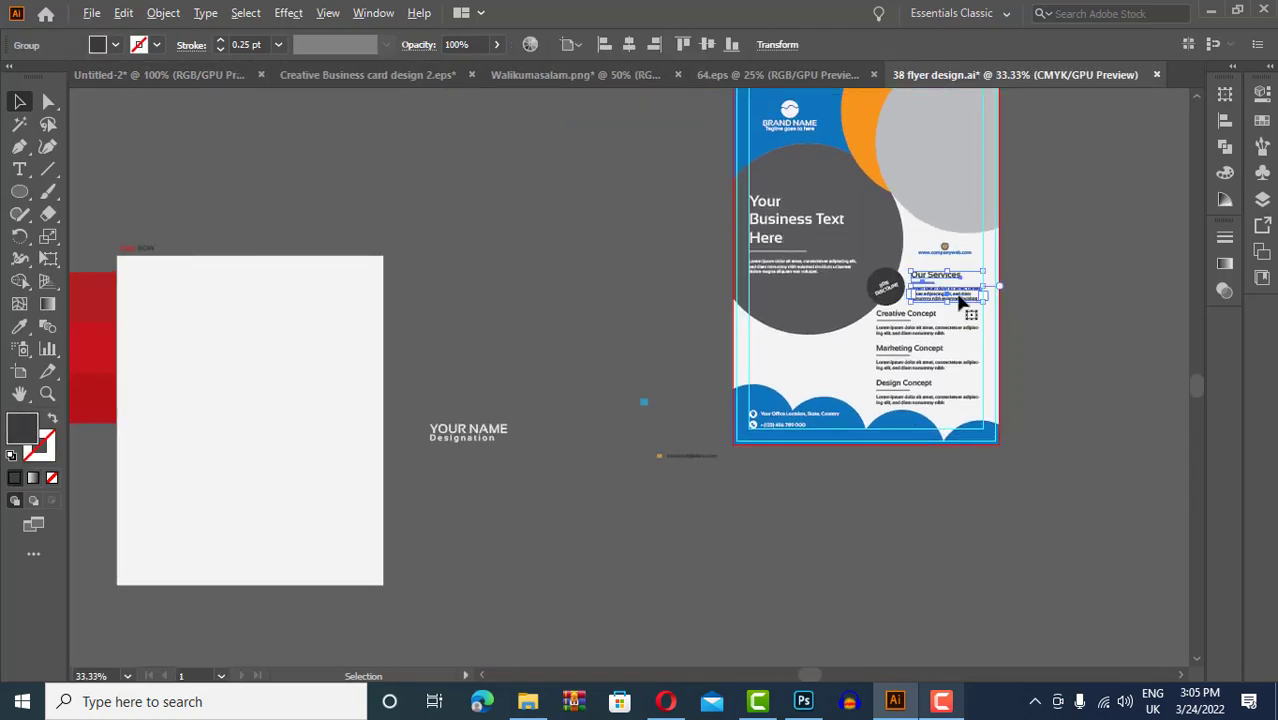
drag(963, 299, 609, 344)
alt+scroll(609, 344, up, 2)
alt+scroll(273, 178, down, 1)
alt+scroll(381, 208, up, 1)
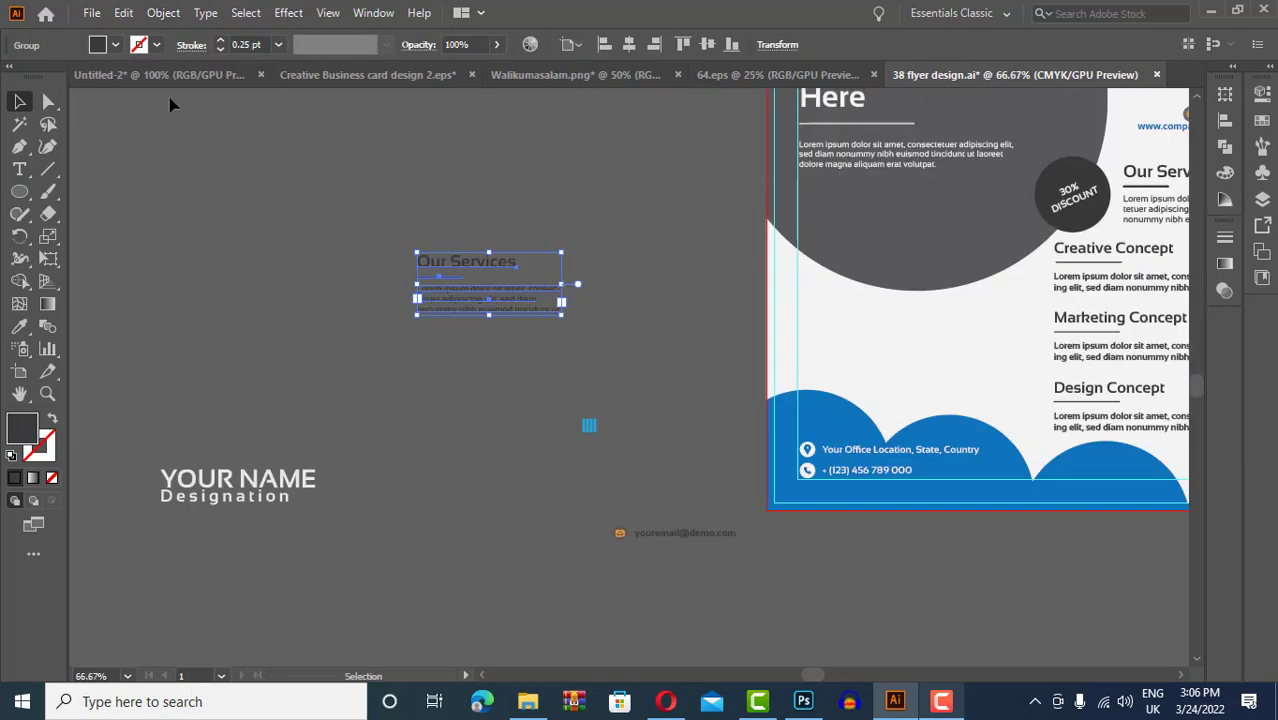
Retype the copied heading as 'About Us', left-aligned with the body text
drag(418, 290, 610, 301)
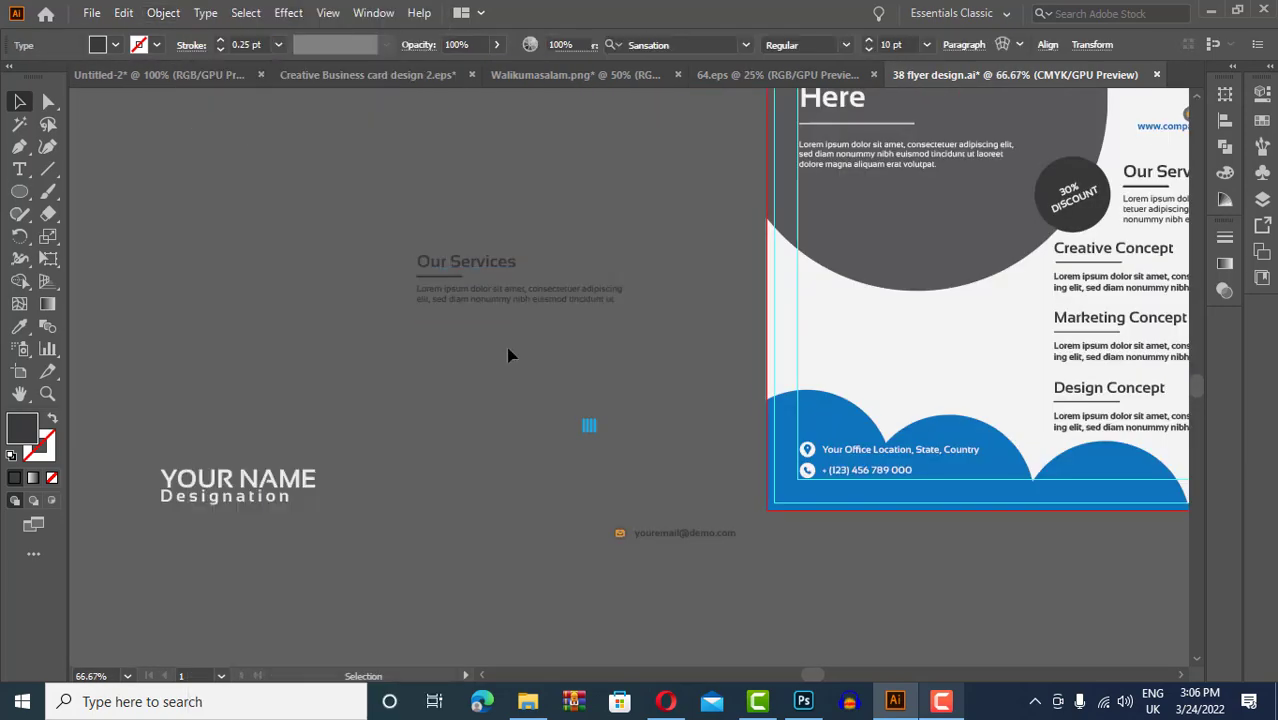
alt+scroll(355, 227, up, 2)
triple_click(578, 303)
text(About Us)
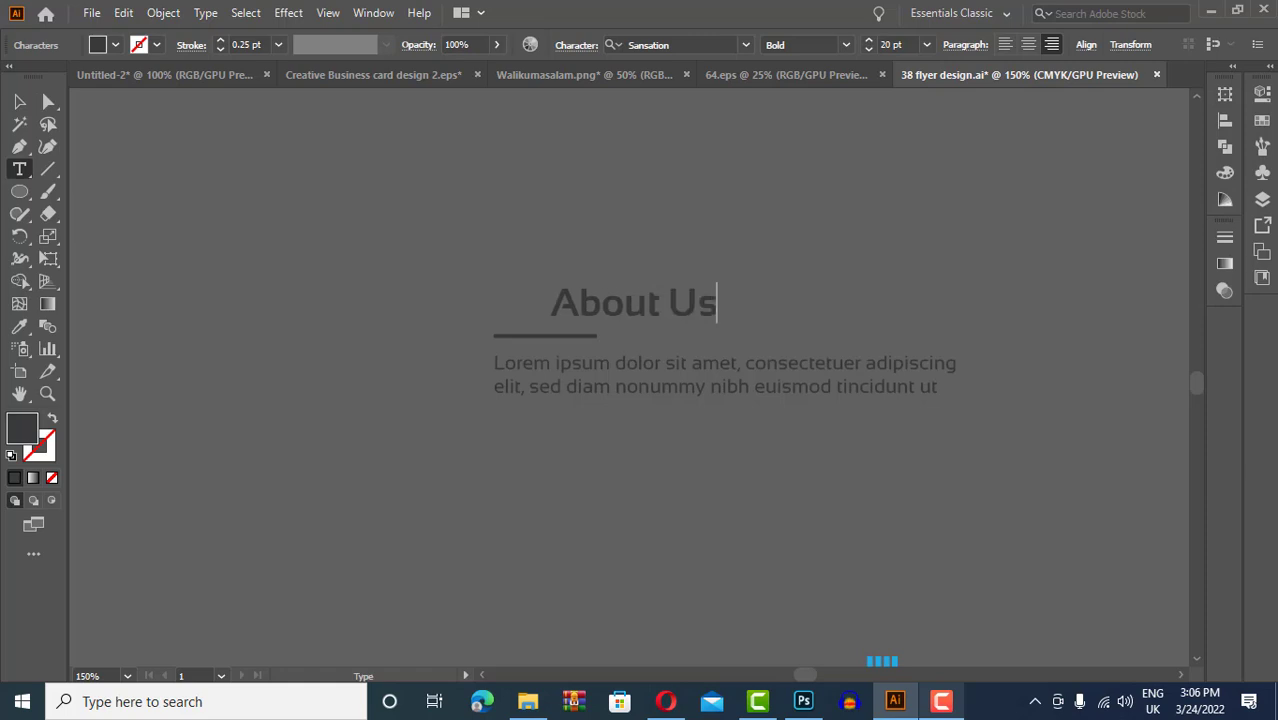
click(600, 303)
click(604, 46)
key(t)
drag(660, 303, 612, 303)
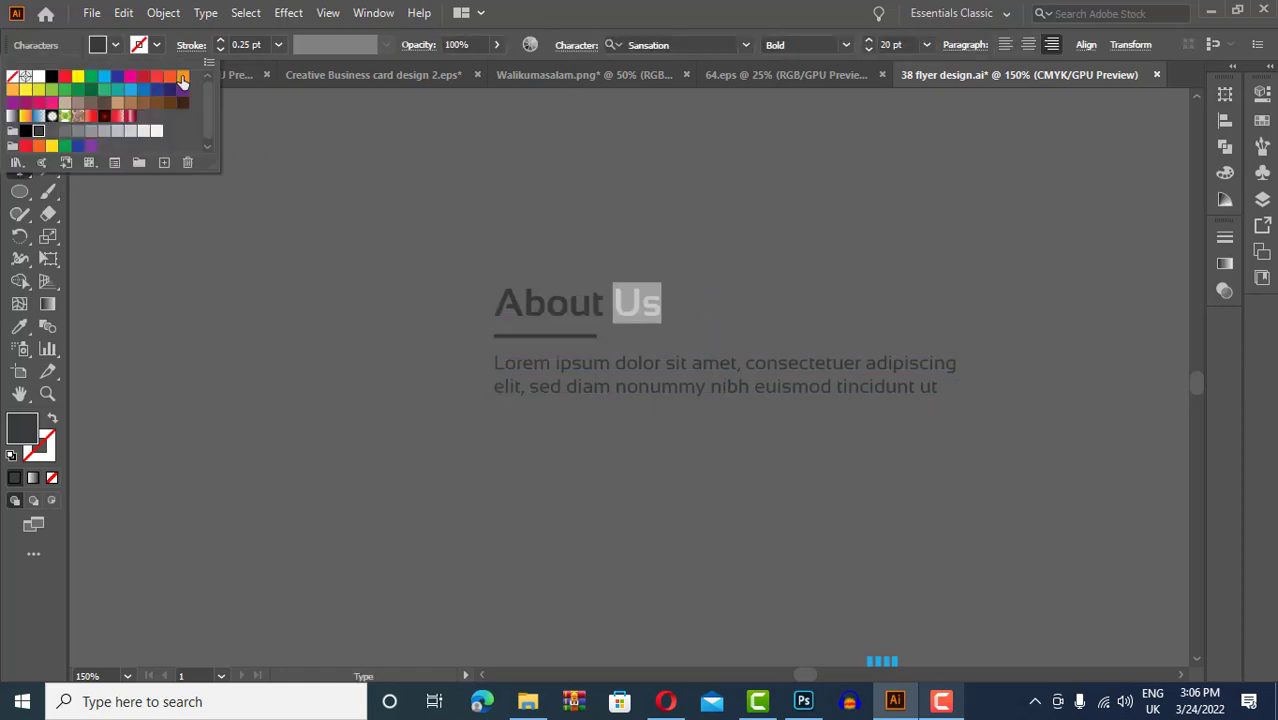
Colour the word 'Us' orange from the Fill swatches
click(522, 303)
click(115, 45)
click(150, 82)
key(Escape)
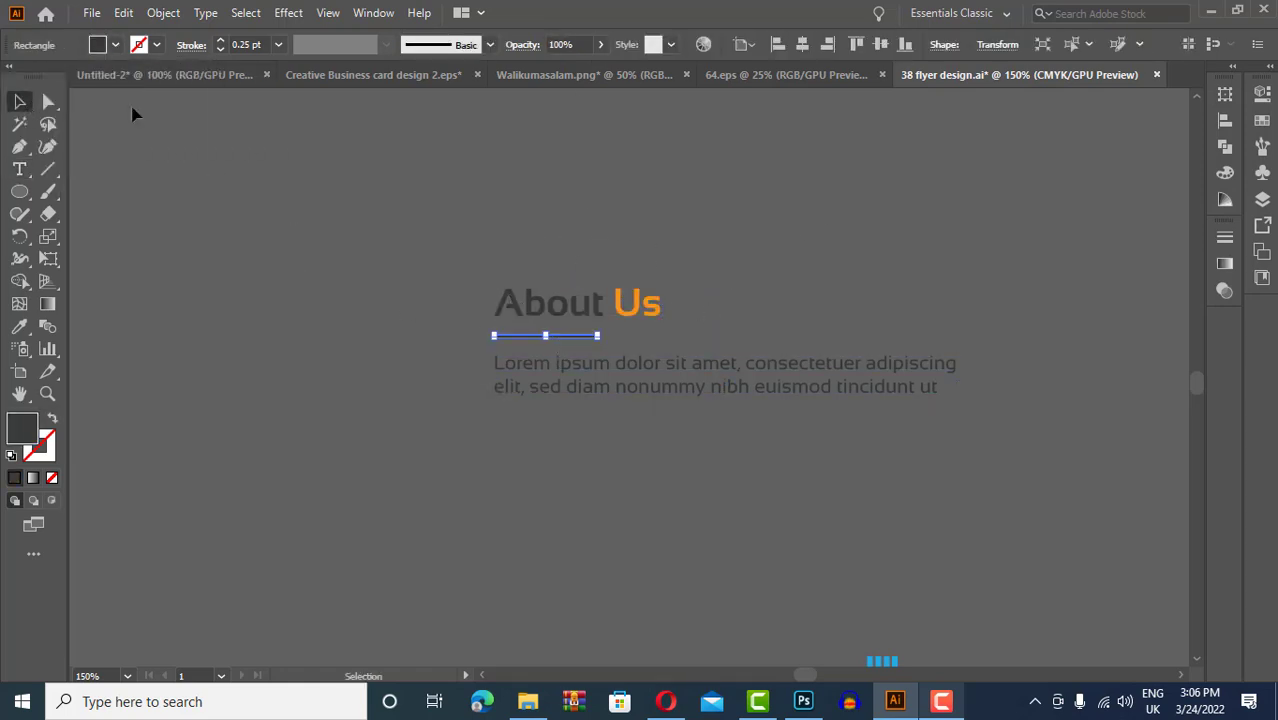
click(115, 45)
click(320, 234)
Move the About Us block onto the flyer beneath the grey circle
scroll(320, 234, down, 1)
alt+scroll(278, 262, down, 2)
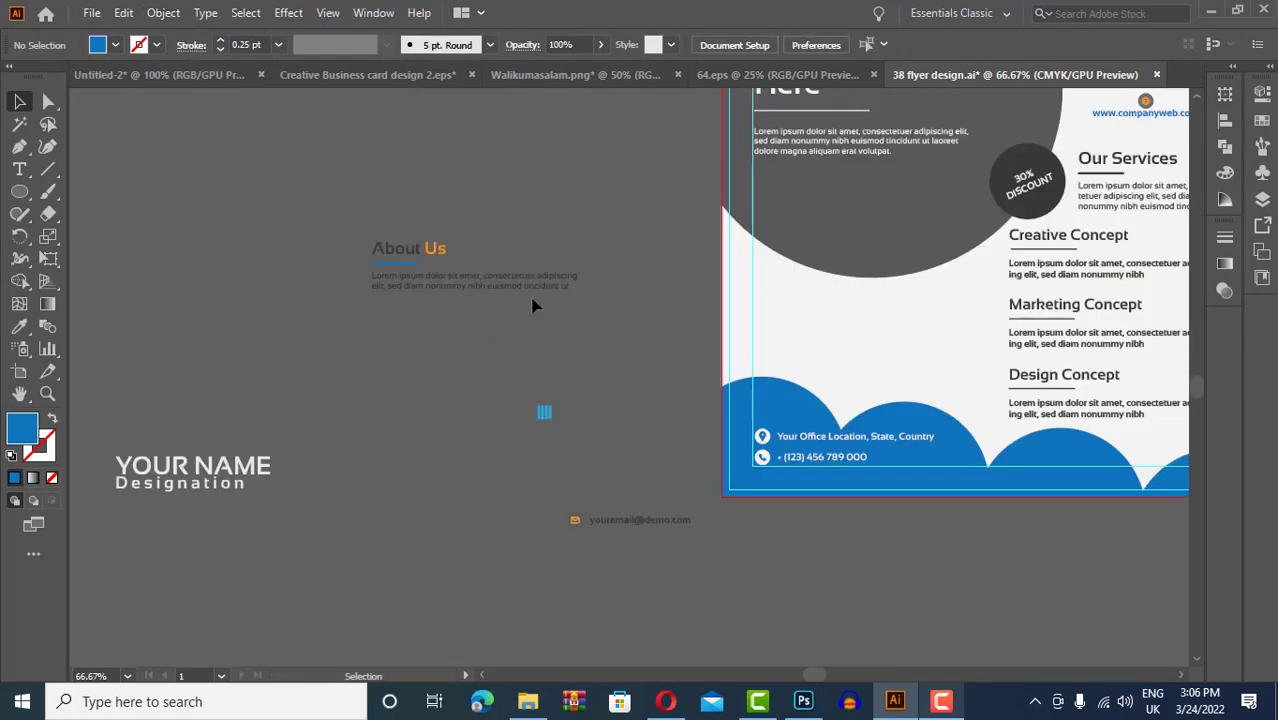
click(916, 342)
click(594, 47)
scroll(870, 420, up, 2)
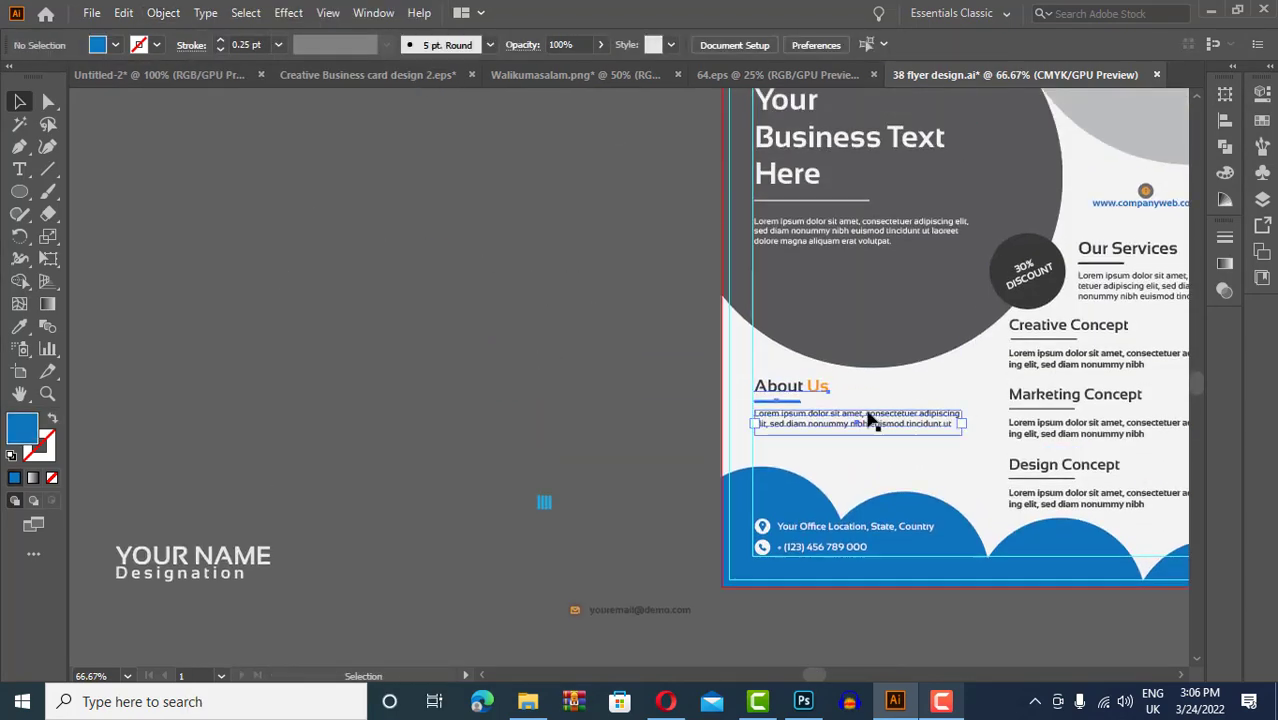
click(497, 377)
alt+scroll(414, 342, down, 2)
Clip the city photo to the grey half-circle with a clipping mask
ctrl+scroll(474, 285, left, 3)
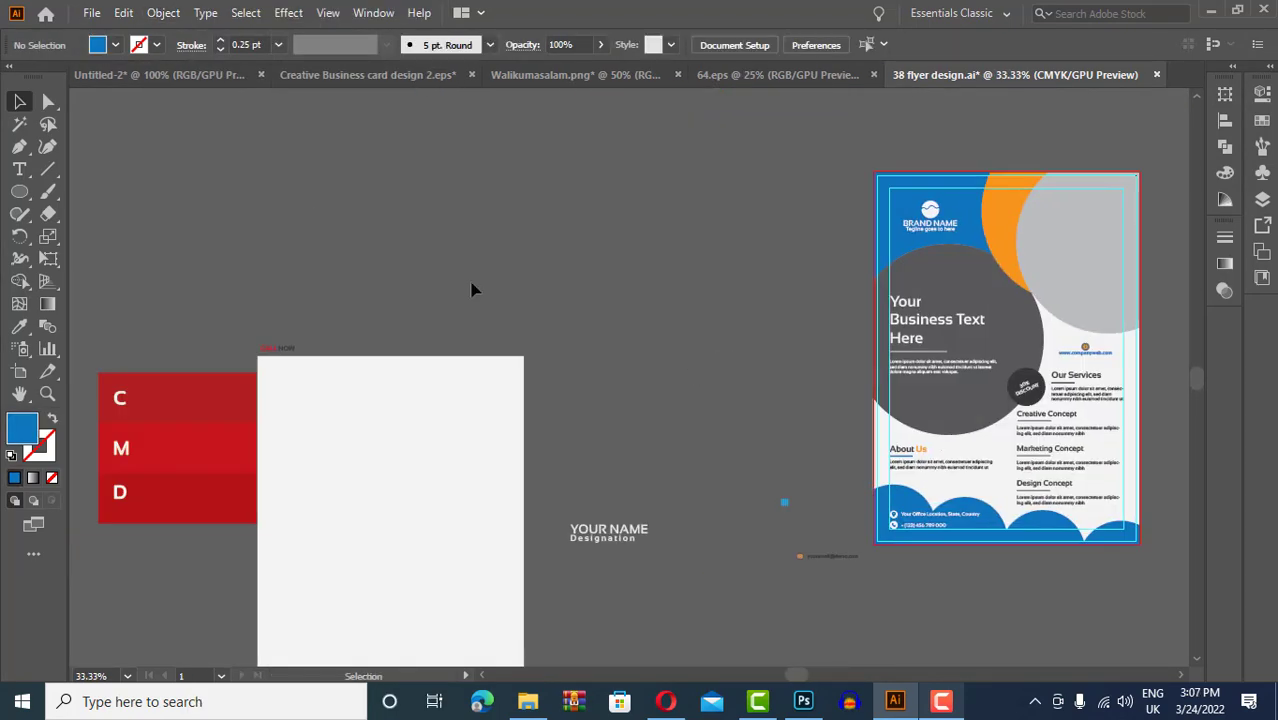
ctrl+scroll(685, 262, left, 2)
scroll(533, 213, down, 1)
ctrl+scroll(420, 290, right, 3)
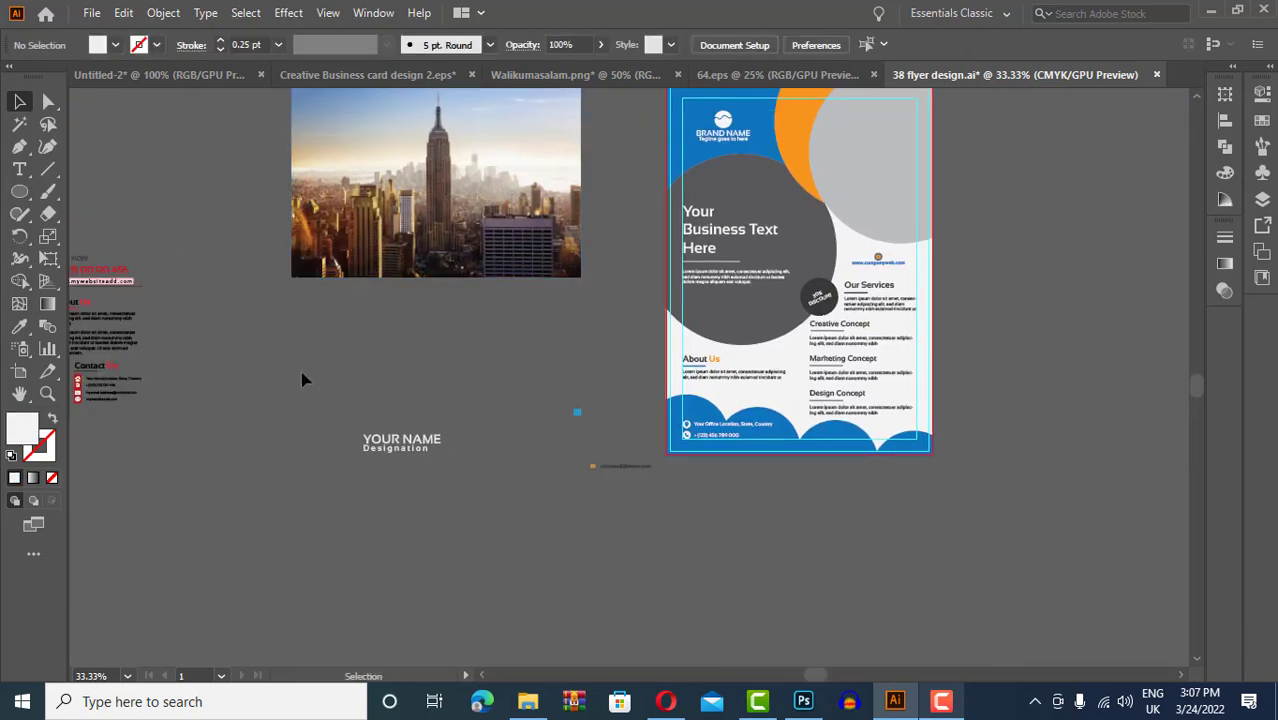
scroll(402, 422, up, 1)
click(560, 300)
drag(579, 320, 521, 287)
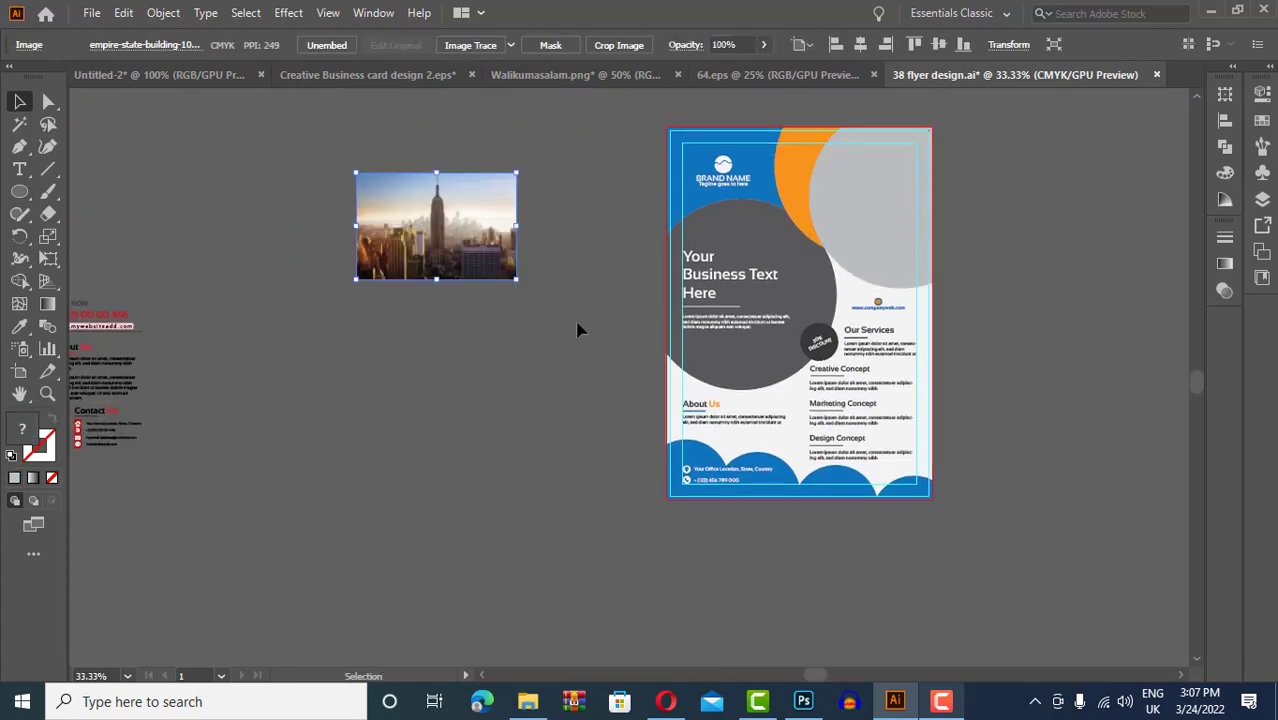
key(ctrl+z)
key(ctrl+z)
key(ctrl+z)
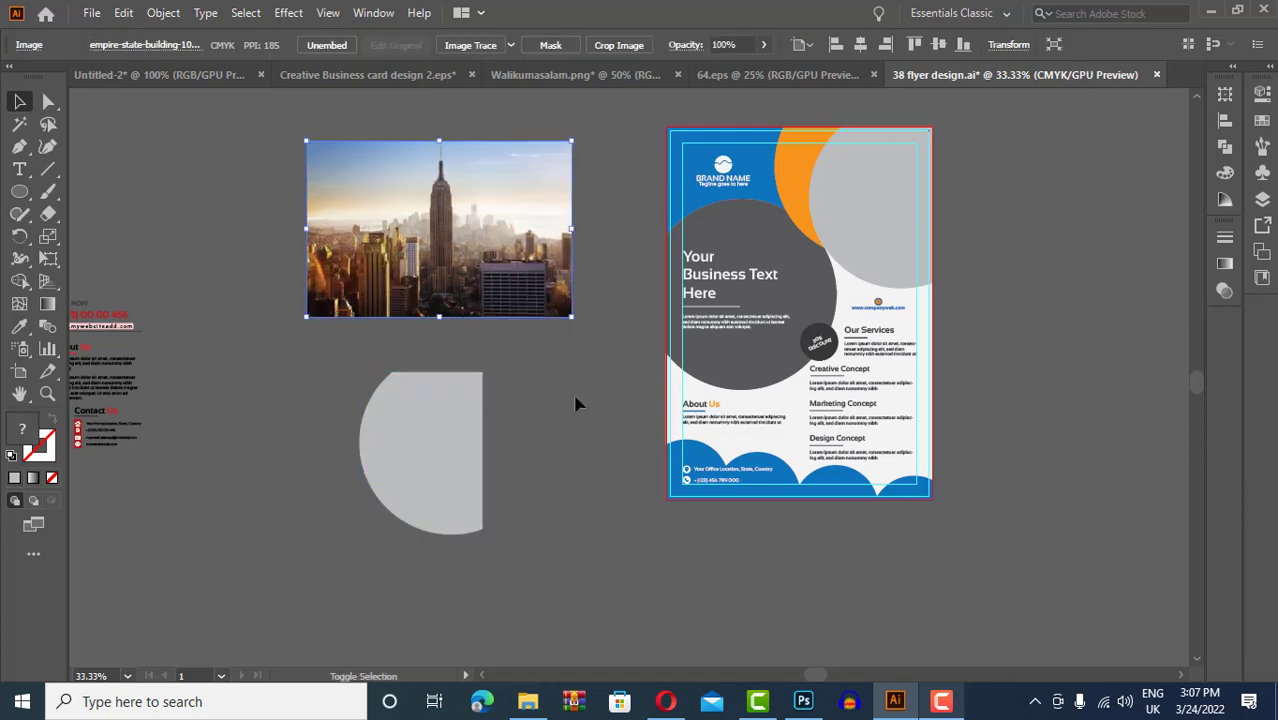
mouse_move(429, 457)
mouse_down()
mouse_move(474, 240)
mouse_move(394, 228)
mouse_up()
key(ctrl+7)
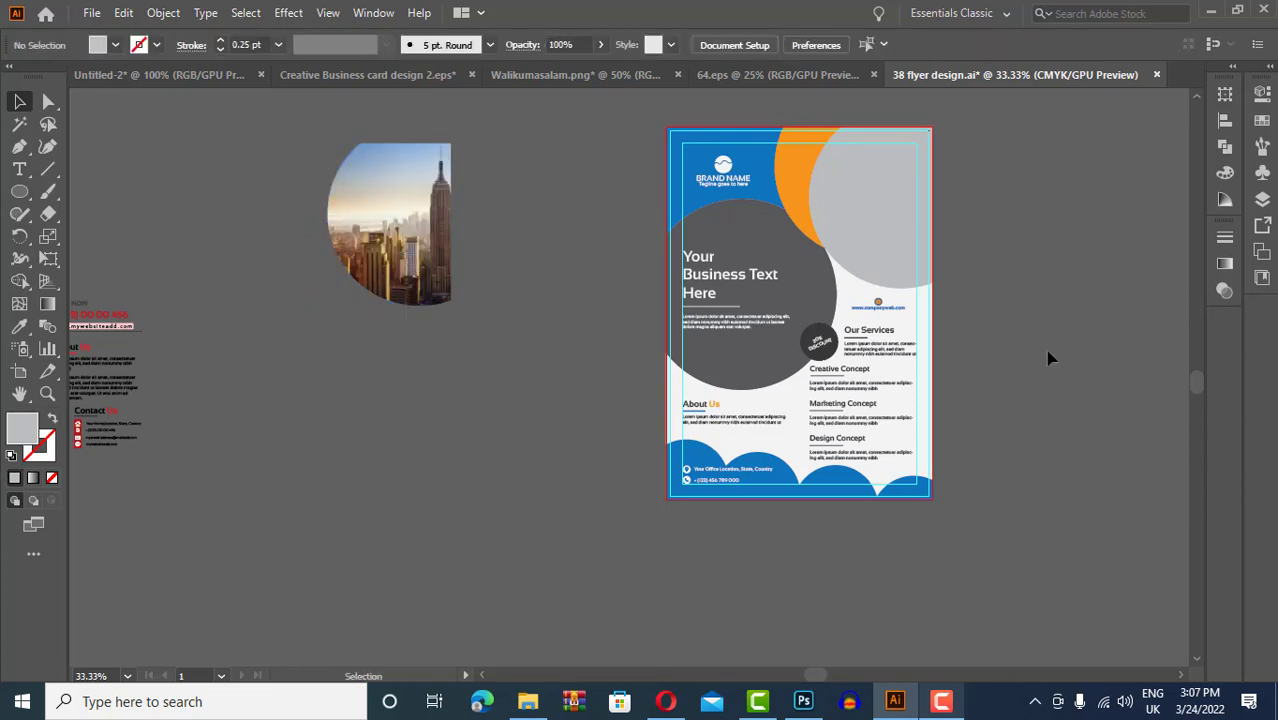
Paste a copy of the half-circle in front, filled orange at 35% opacity
key(ctrl+f)
click(115, 44)
click(40, 80)
click(600, 44)
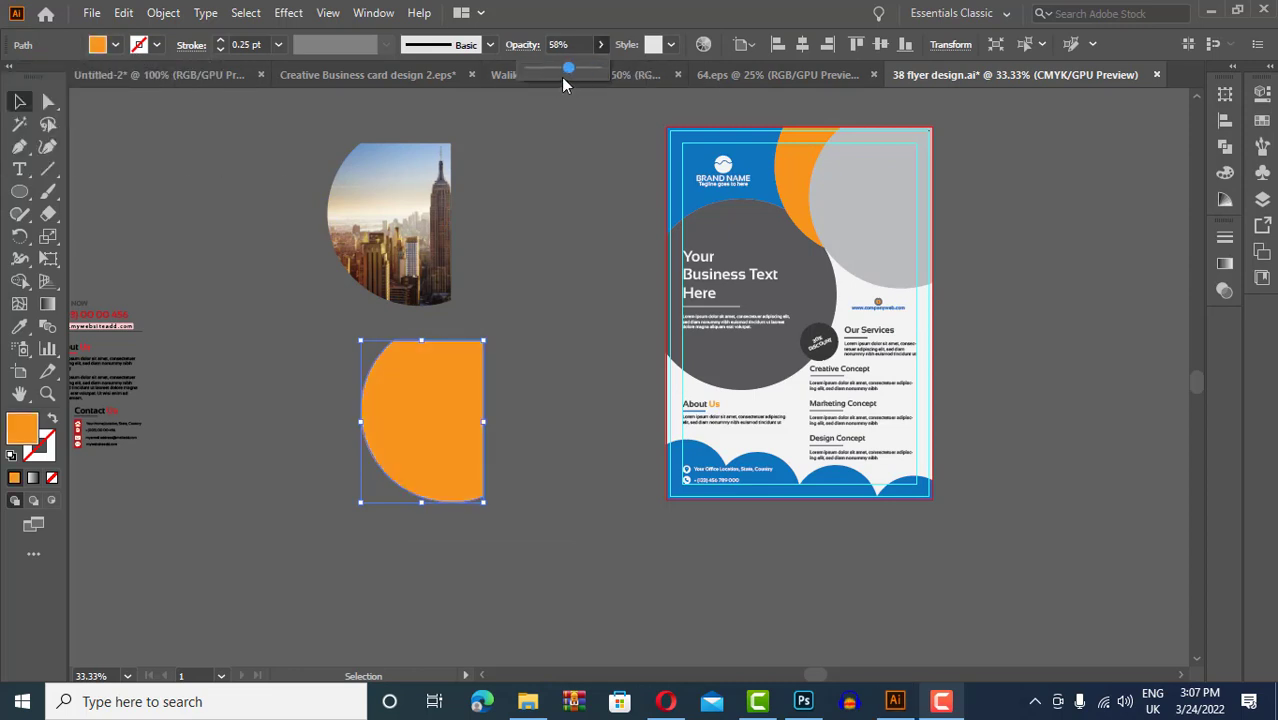
drag(605, 67, 552, 67)
Centre the clipped photo on the flyer's top-right grey circle
click(870, 200)
shift+click(417, 232)
click(317, 44)
click(395, 44)
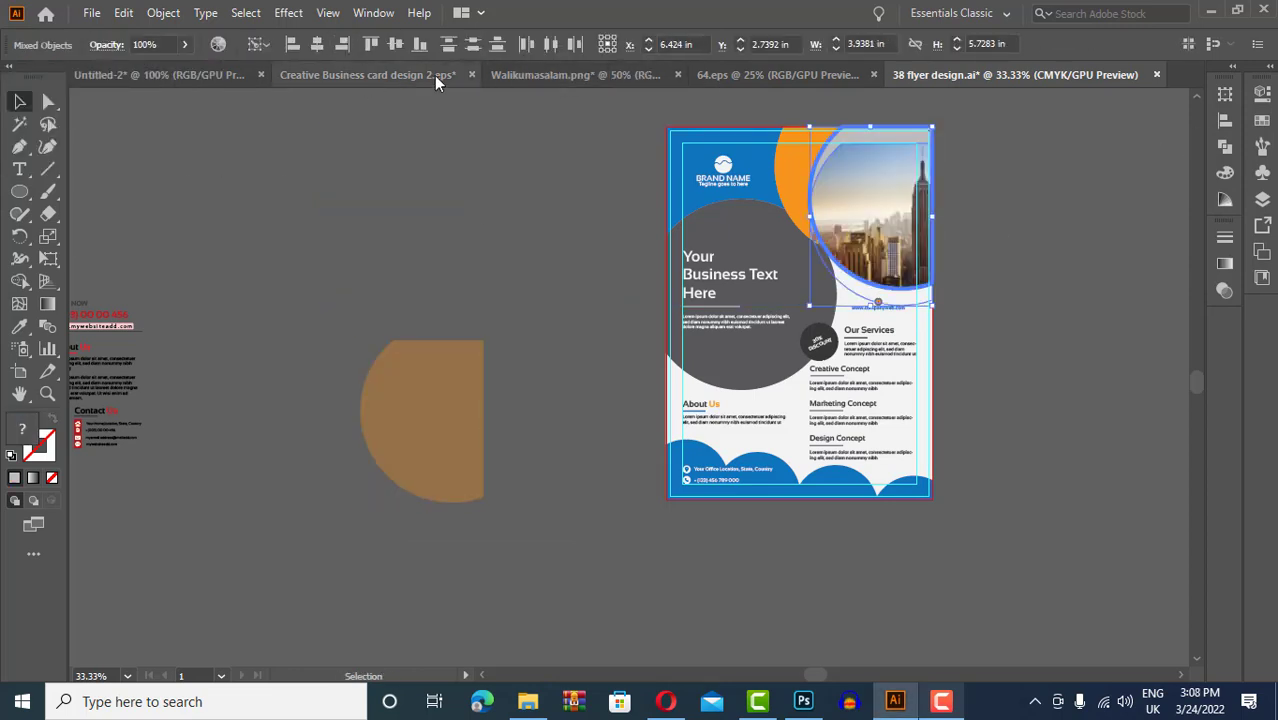
key(ctrl+7)
Move the orange half-circle to the top-right and send it behind the photo
click(1007, 287)
drag(462, 442, 910, 240)
right_click(888, 216)
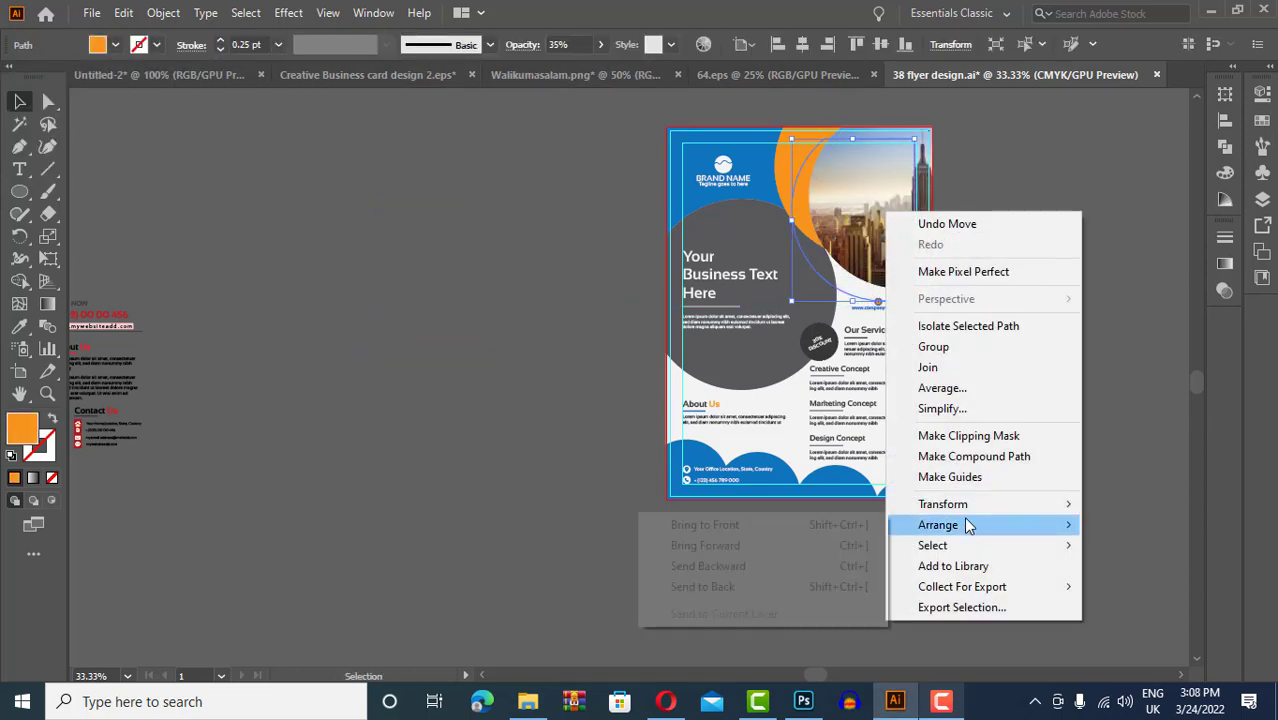
click(760, 570)
click(978, 277)
key(ctrl+1)
scroll(981, 257, up, 1)
Reposition the clipped photo within the top-right circle
click(810, 275)
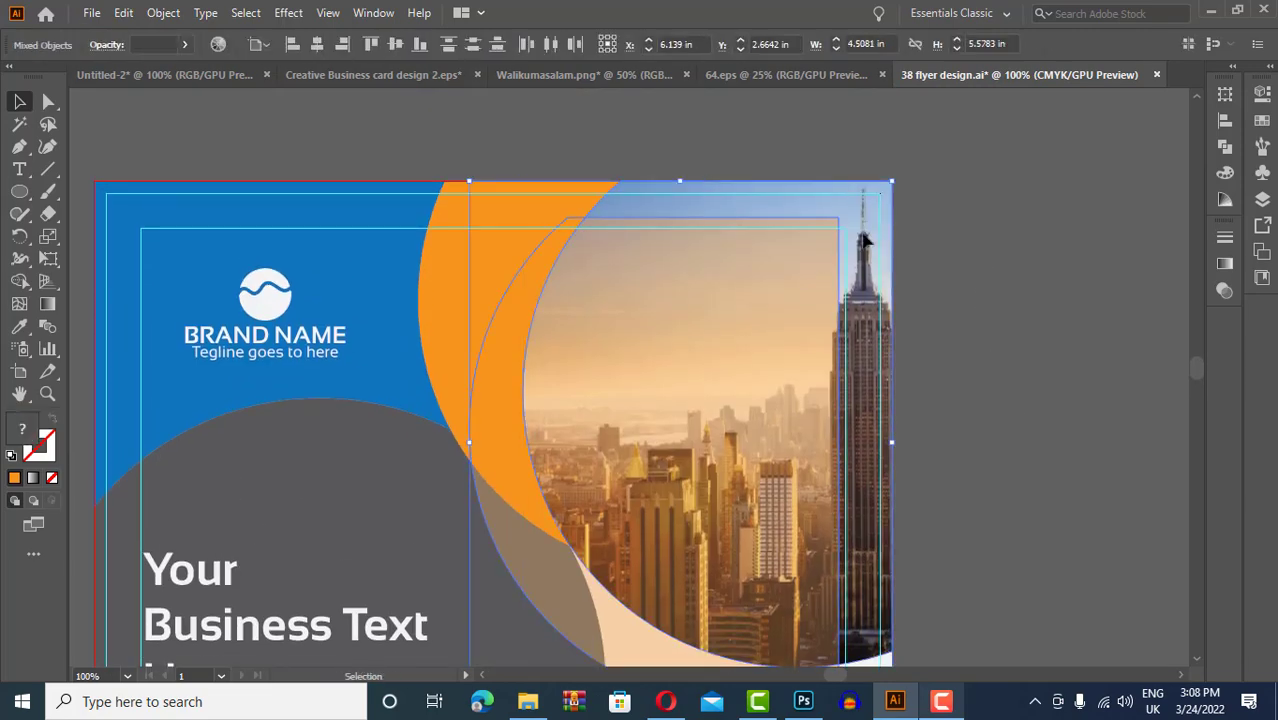
click(346, 47)
click(410, 105)
scroll(797, 405, down, 1)
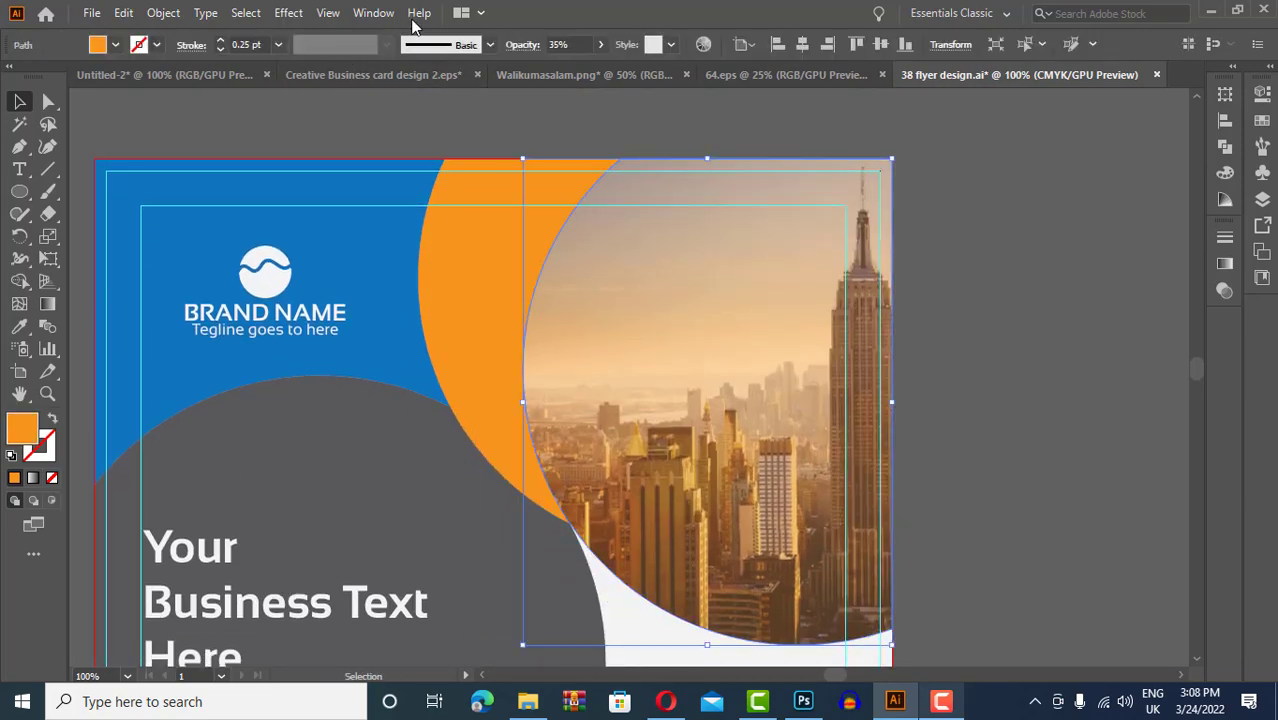
click(115, 44)
click(130, 80)
click(961, 308)
scroll(970, 315, down, 2)
Colour the words 'Location, State,' in the footer office address orange
scroll(980, 320, down, 1)
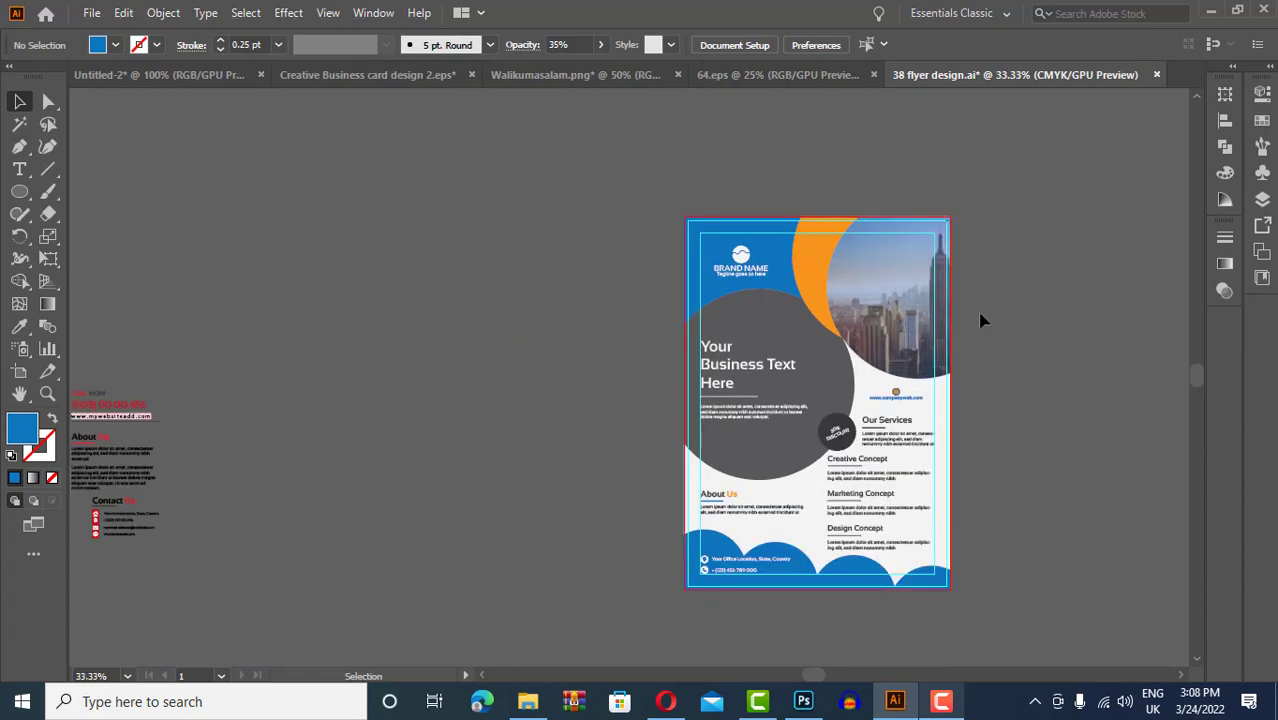
scroll(639, 346, down, 1)
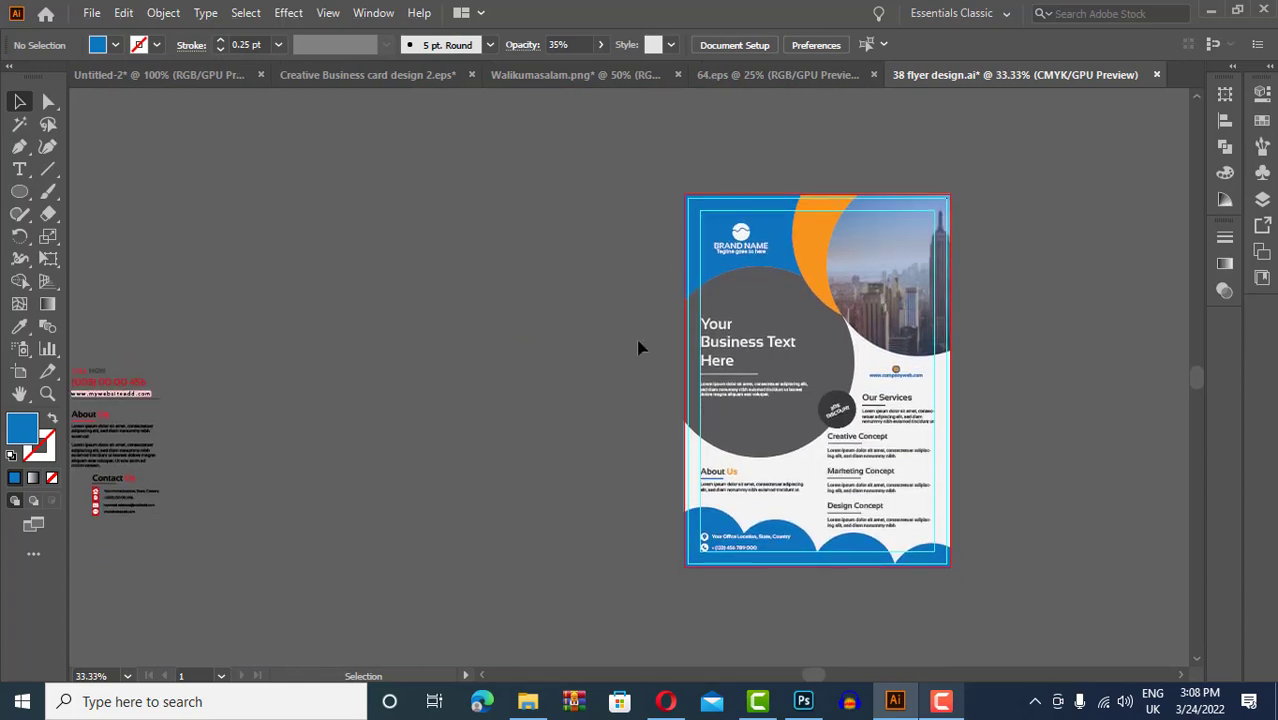
scroll(228, 543, left, 2)
scroll(228, 543, up, 2)
scroll(424, 420, up, 3)
scroll(424, 420, down, 1)
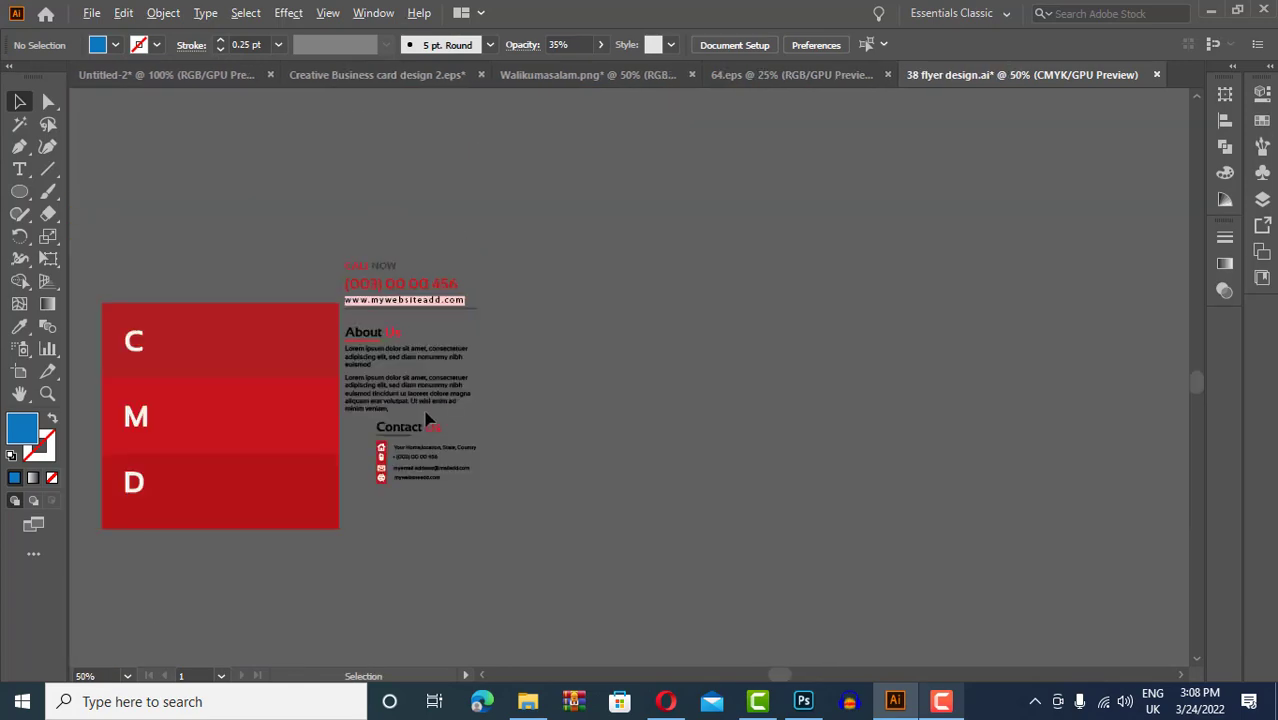
scroll(522, 457, down, 2)
scroll(522, 457, up, 1)
click(673, 331)
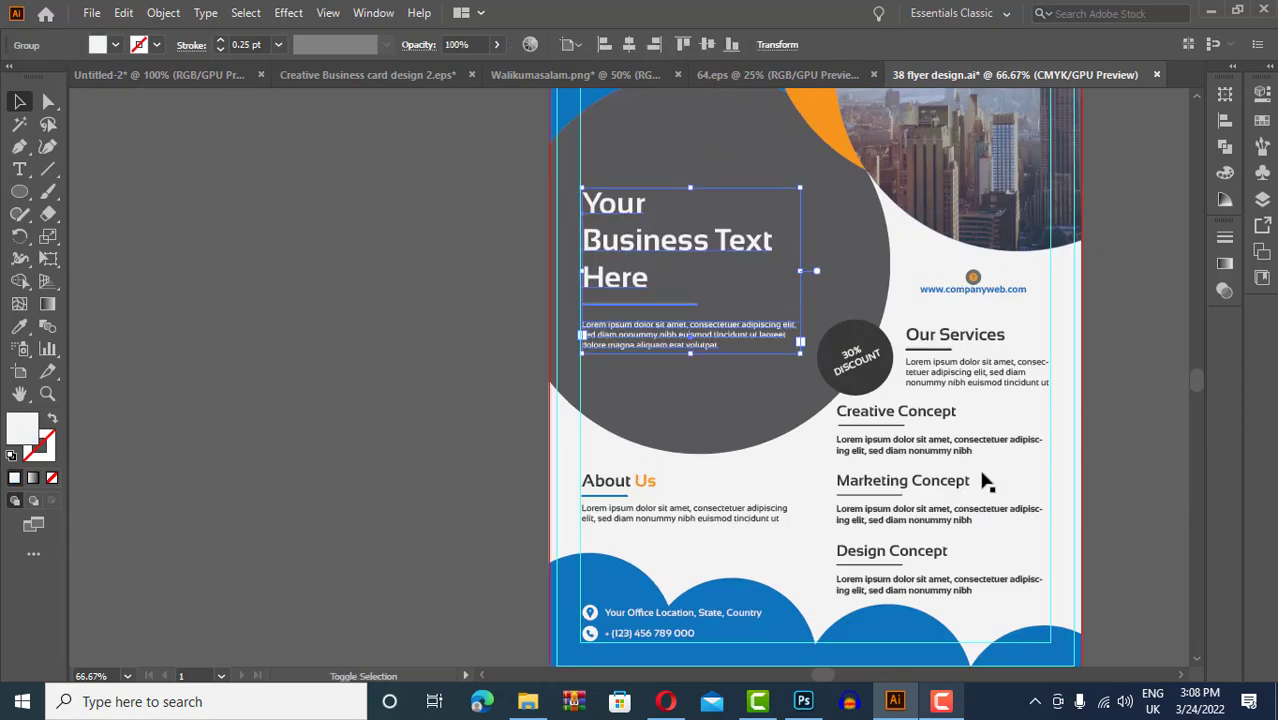
click(408, 371)
scroll(408, 368, up, 2)
scroll(875, 411, down, 1)
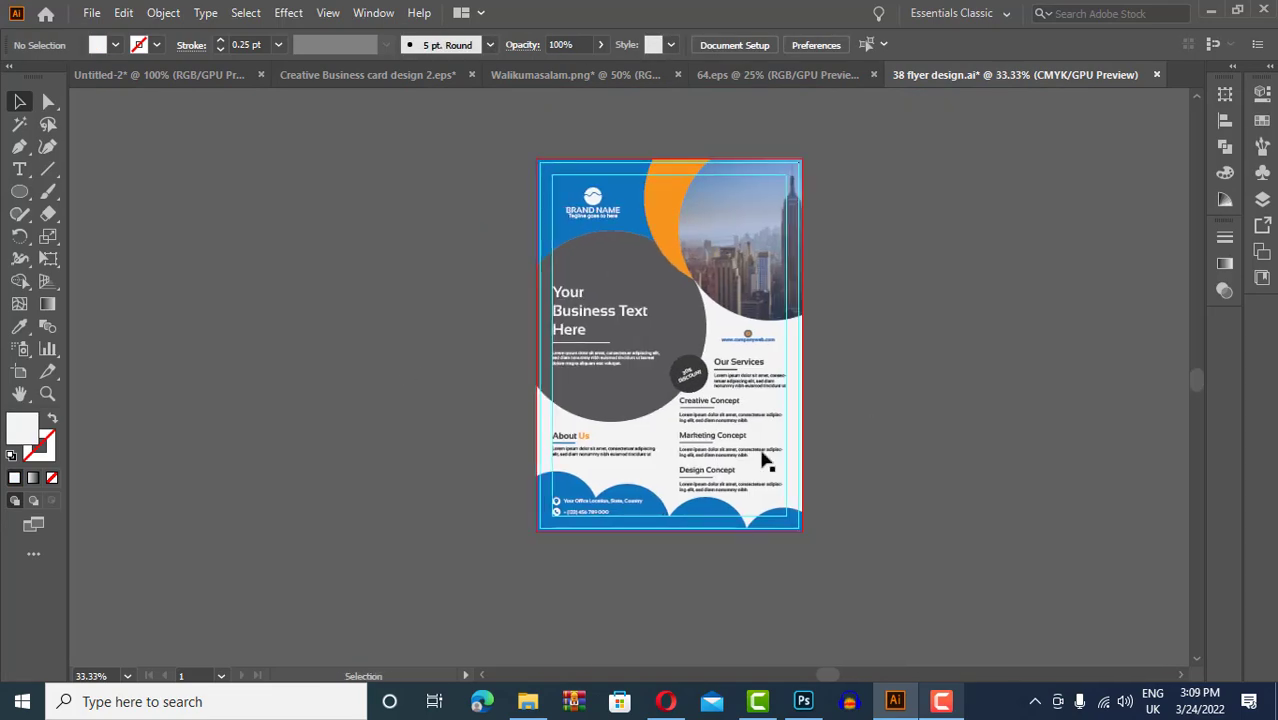
scroll(580, 535, up, 4)
click(115, 44)
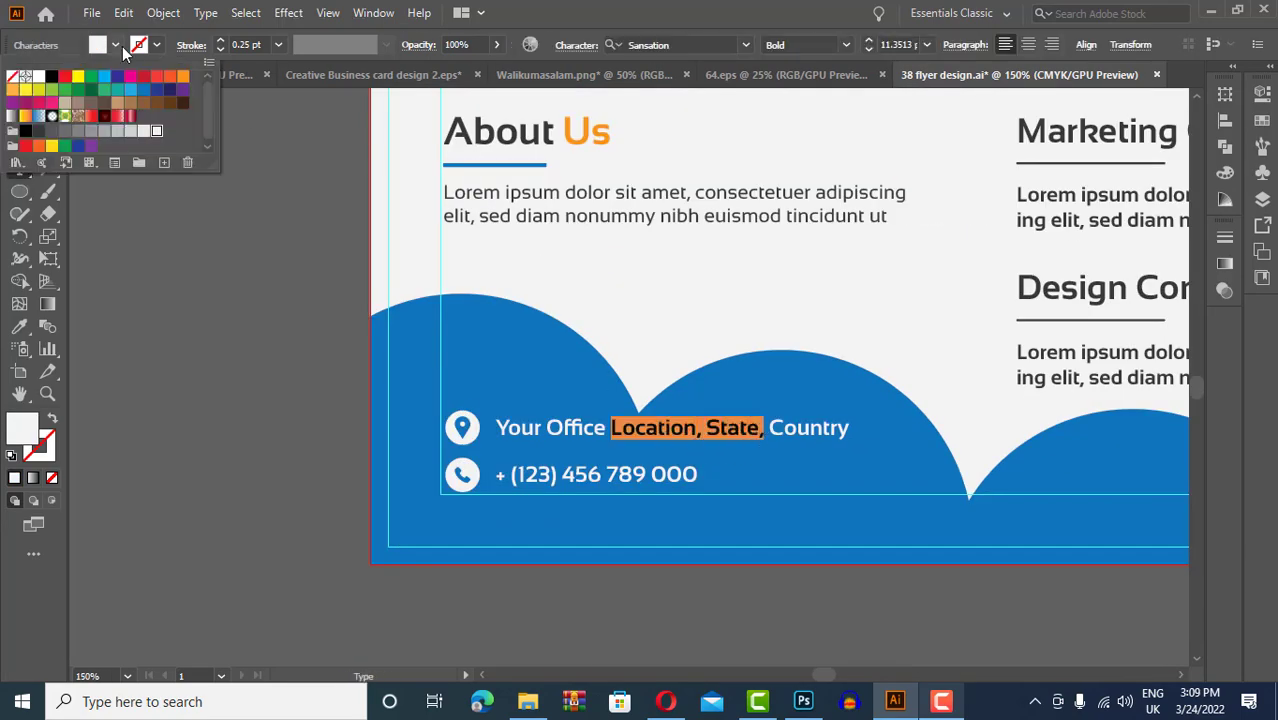
click(177, 143)
scroll(265, 285, down, 2)
scroll(902, 352, up, 1)
scroll(827, 313, up, 3)
Make 'companyweb' in the footer web address orange, then deselect
key(t)
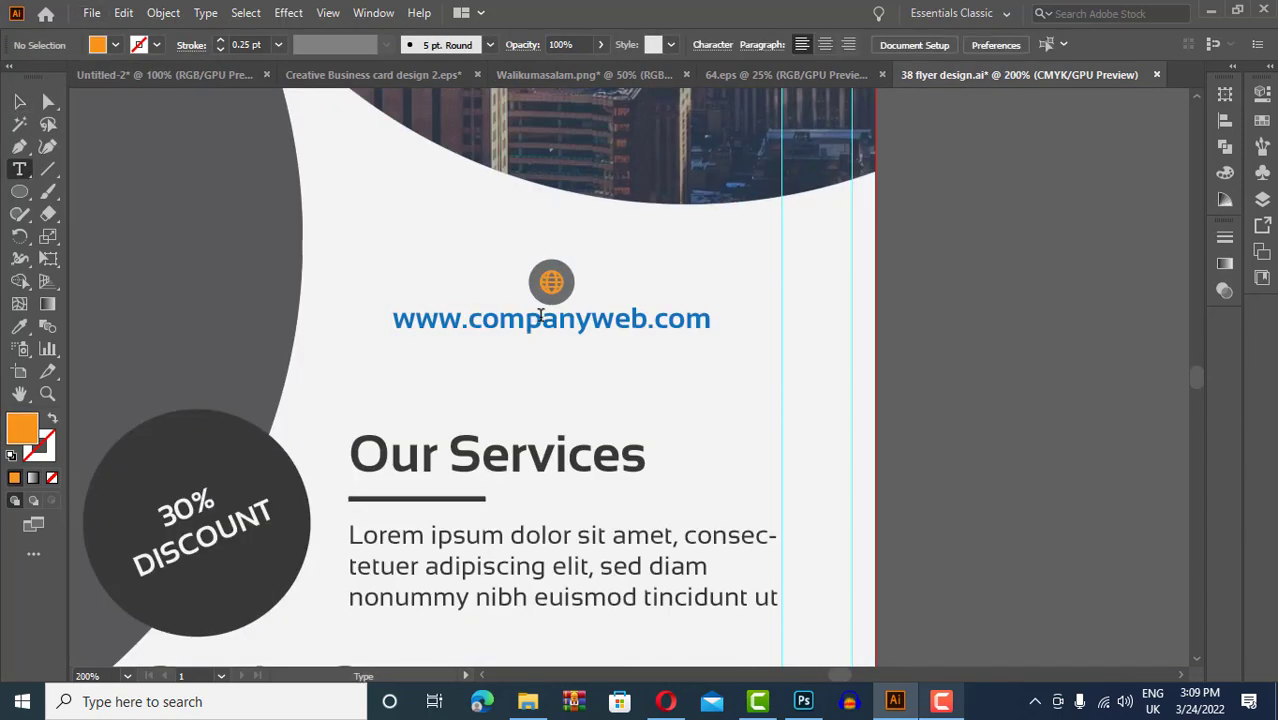
drag(631, 328, 648, 320)
click(115, 44)
click(177, 143)
scroll(1063, 270, down, 3)
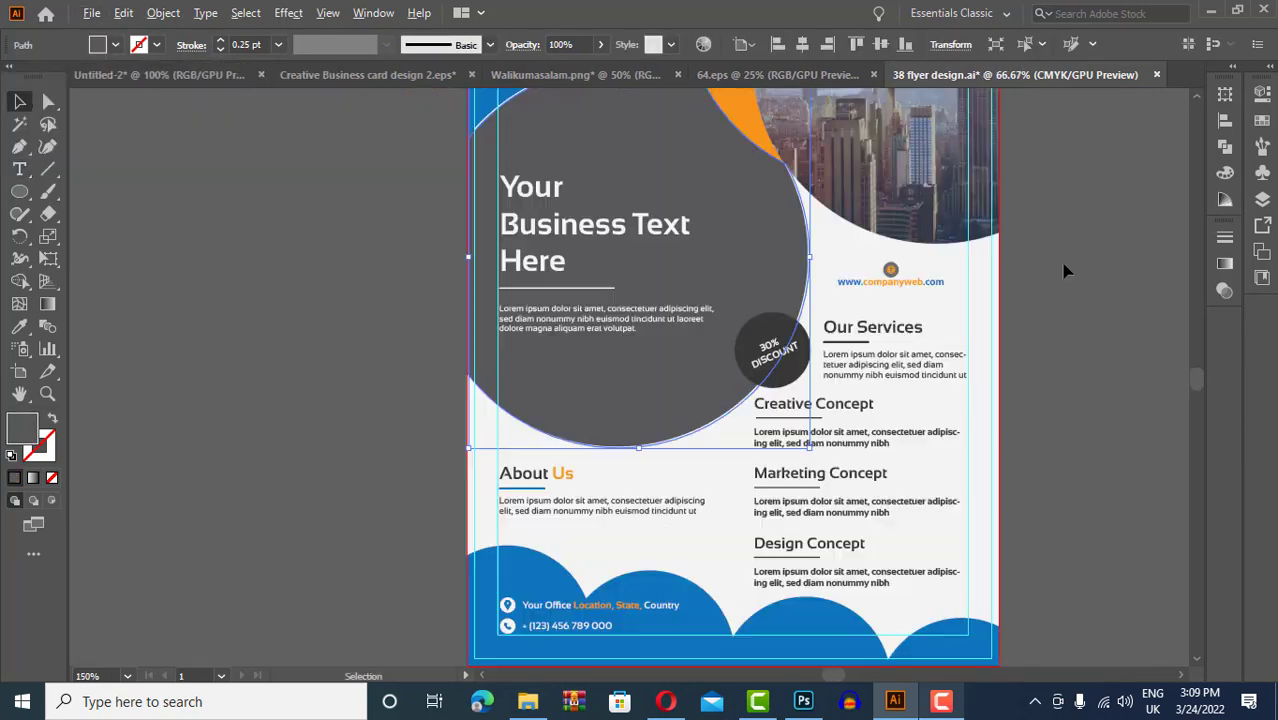
scroll(960, 328, down, 1)
click(1116, 413)
scroll(1110, 390, down, 2)
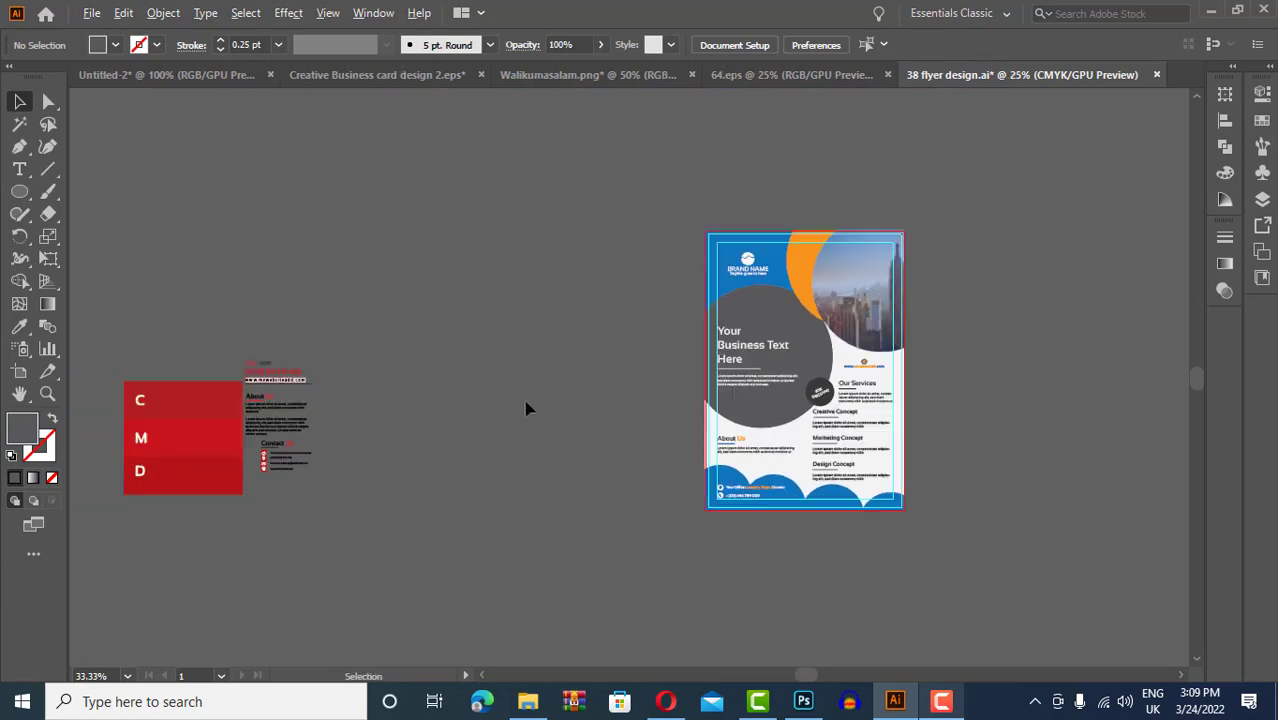